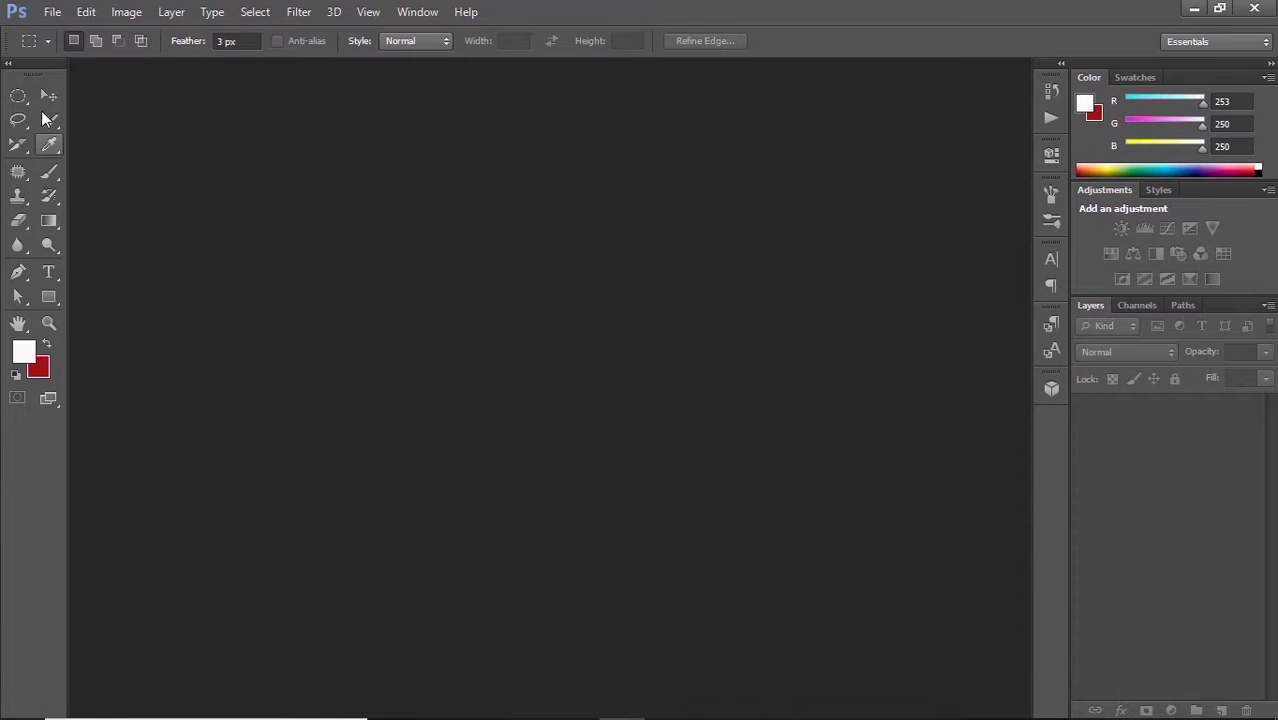
- Create a new 1920 × 1080 px, 72 ppi document with a white background
click(52, 12)
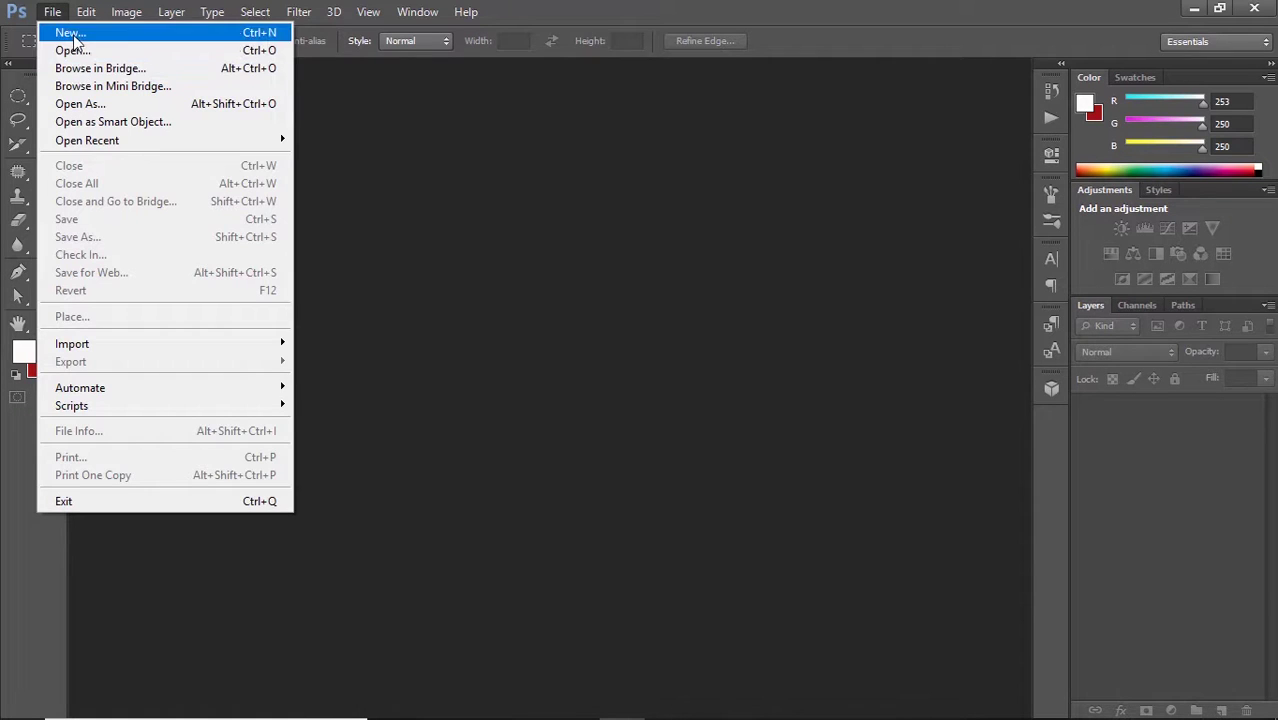
click(74, 33)
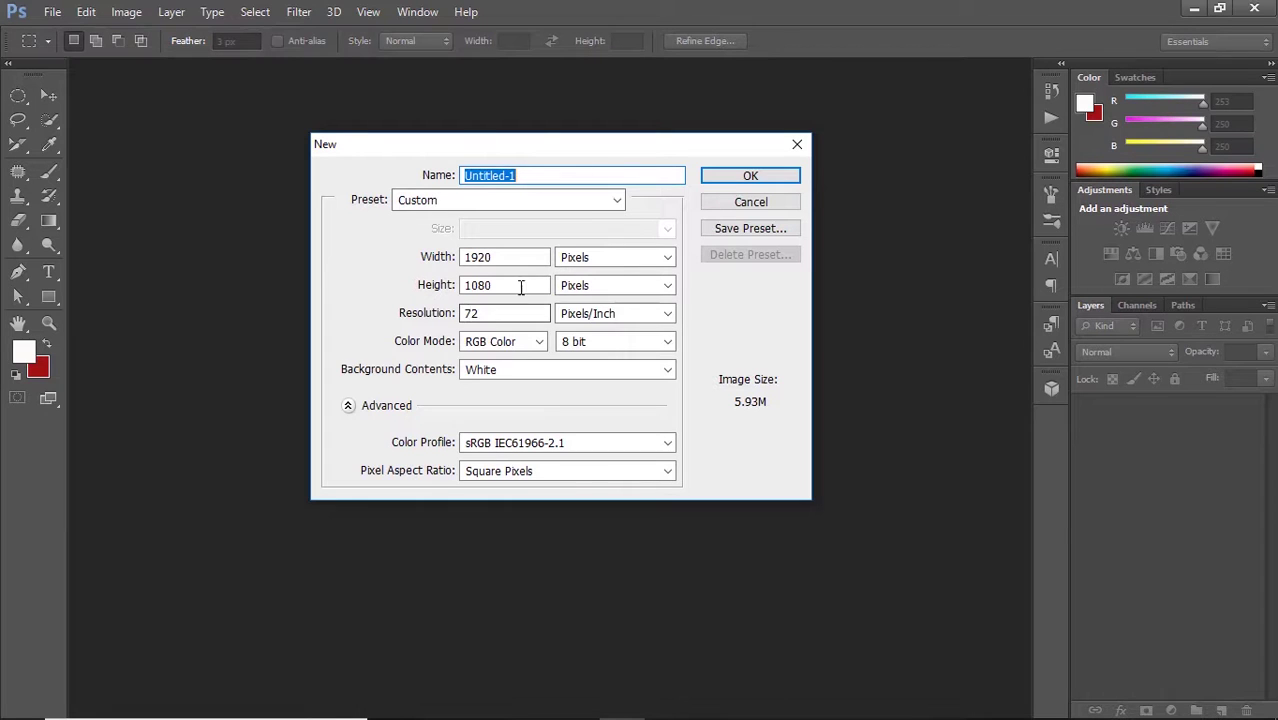
click(753, 177)
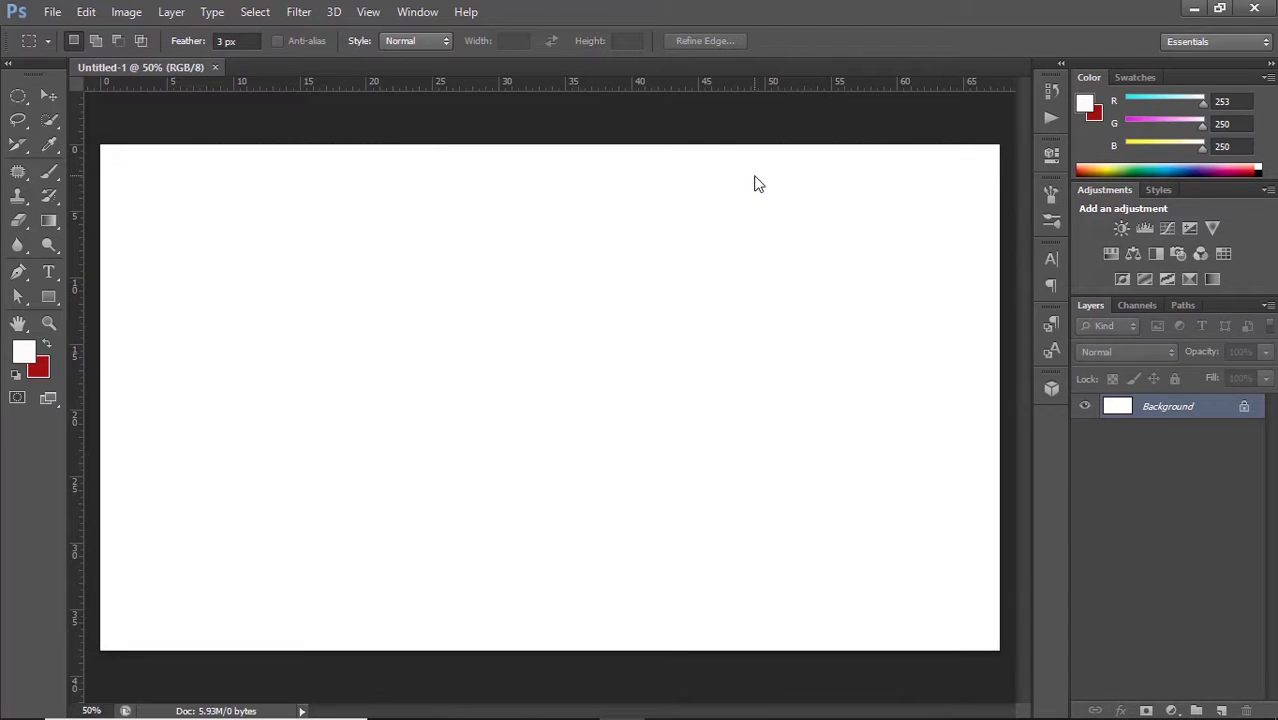
- Open anoir-chafik-2_3c4dIFYFU-unsplash.jpg from the Downloads folder
click(50, 12)
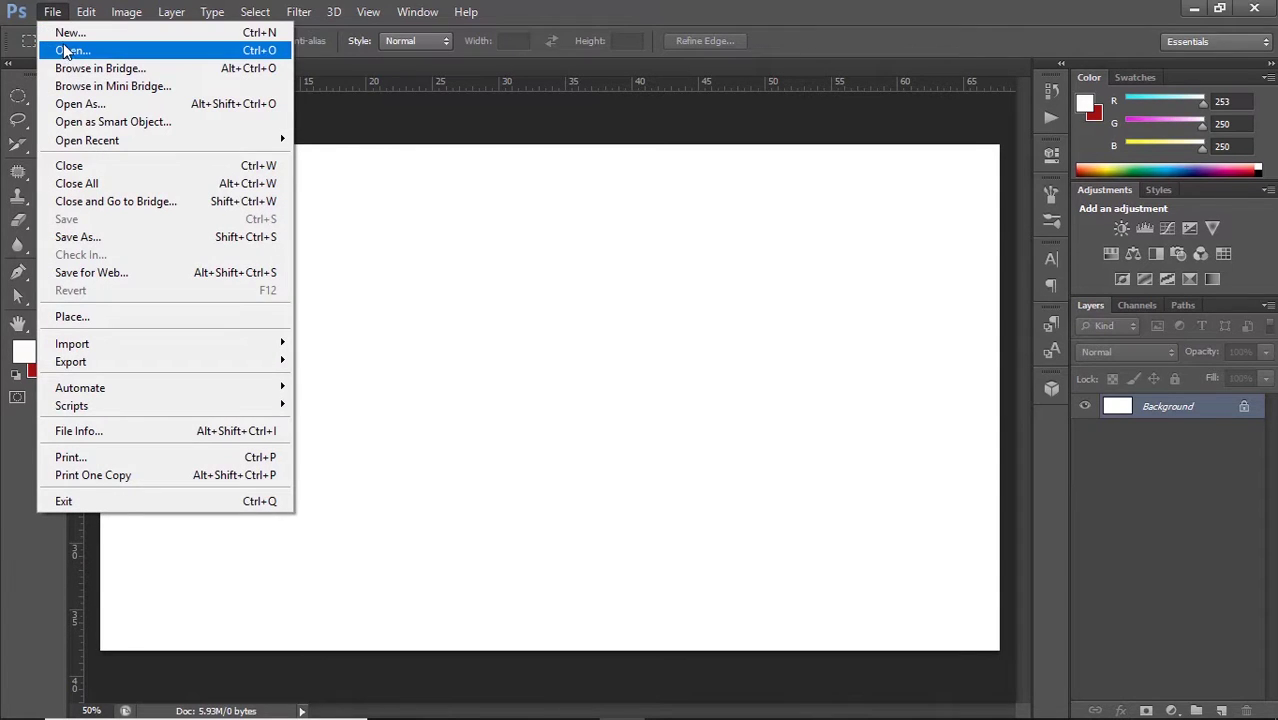
click(68, 50)
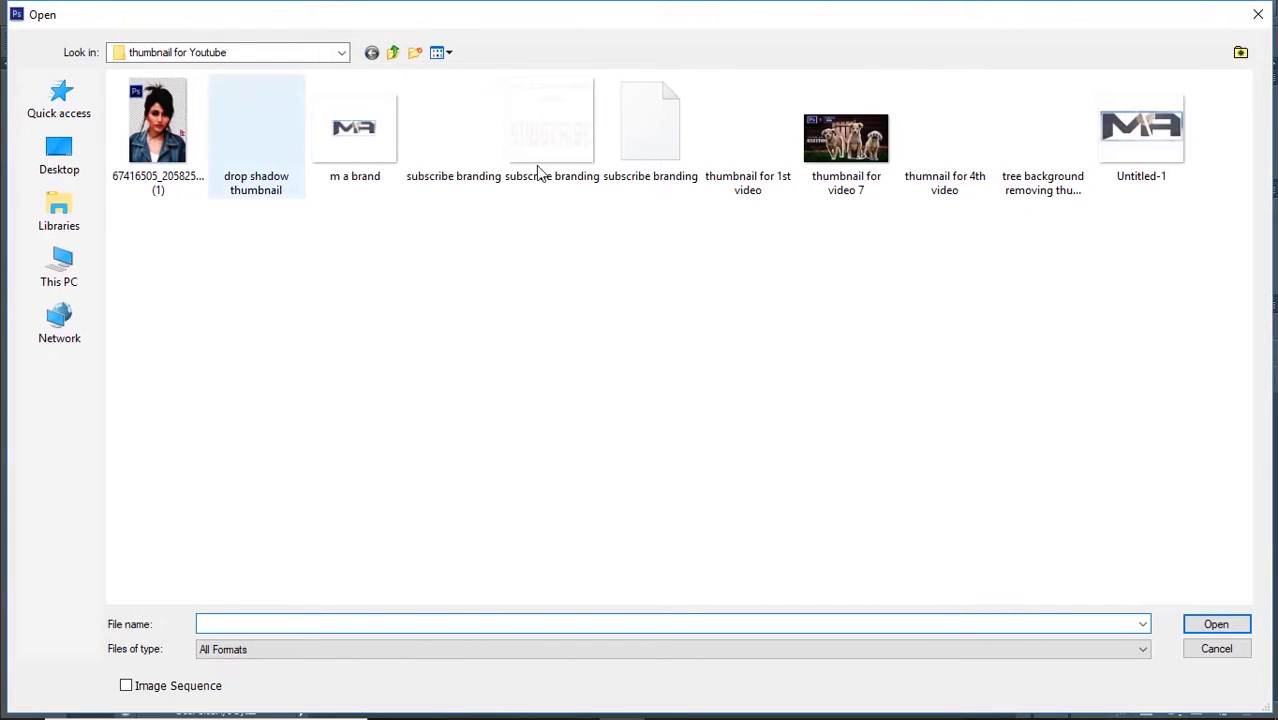
key(BackSpace)
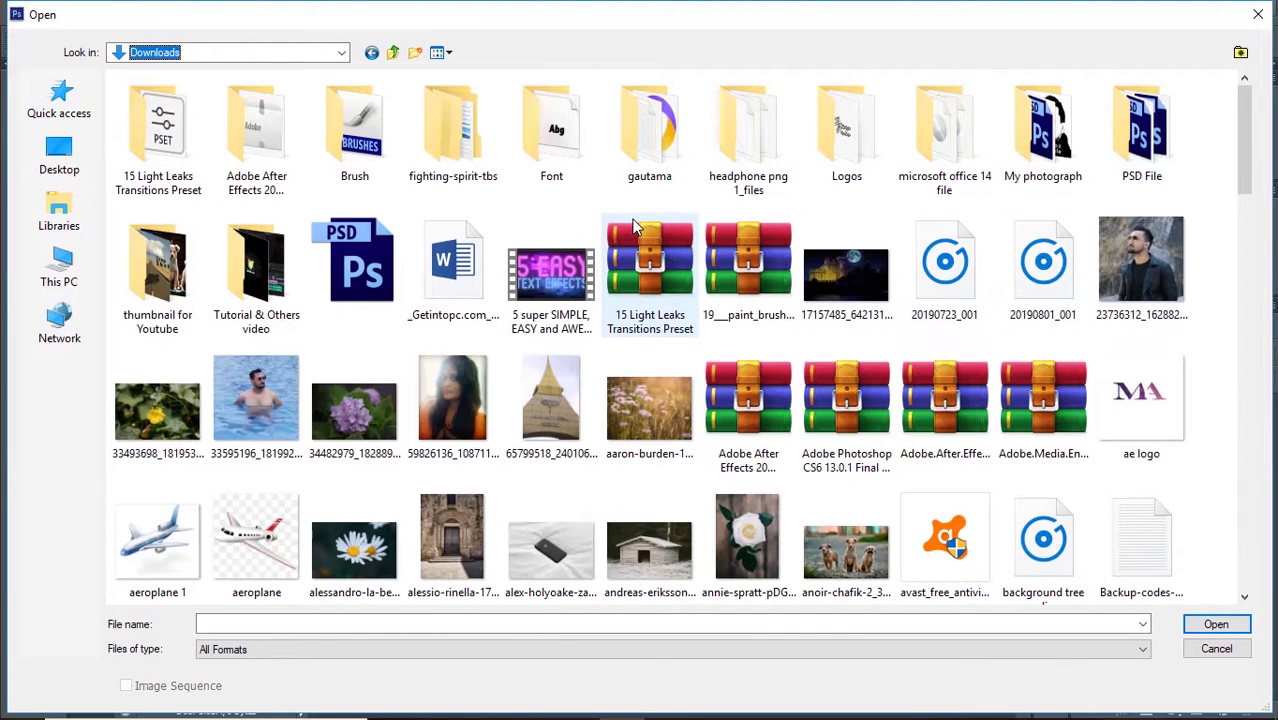
click(846, 545)
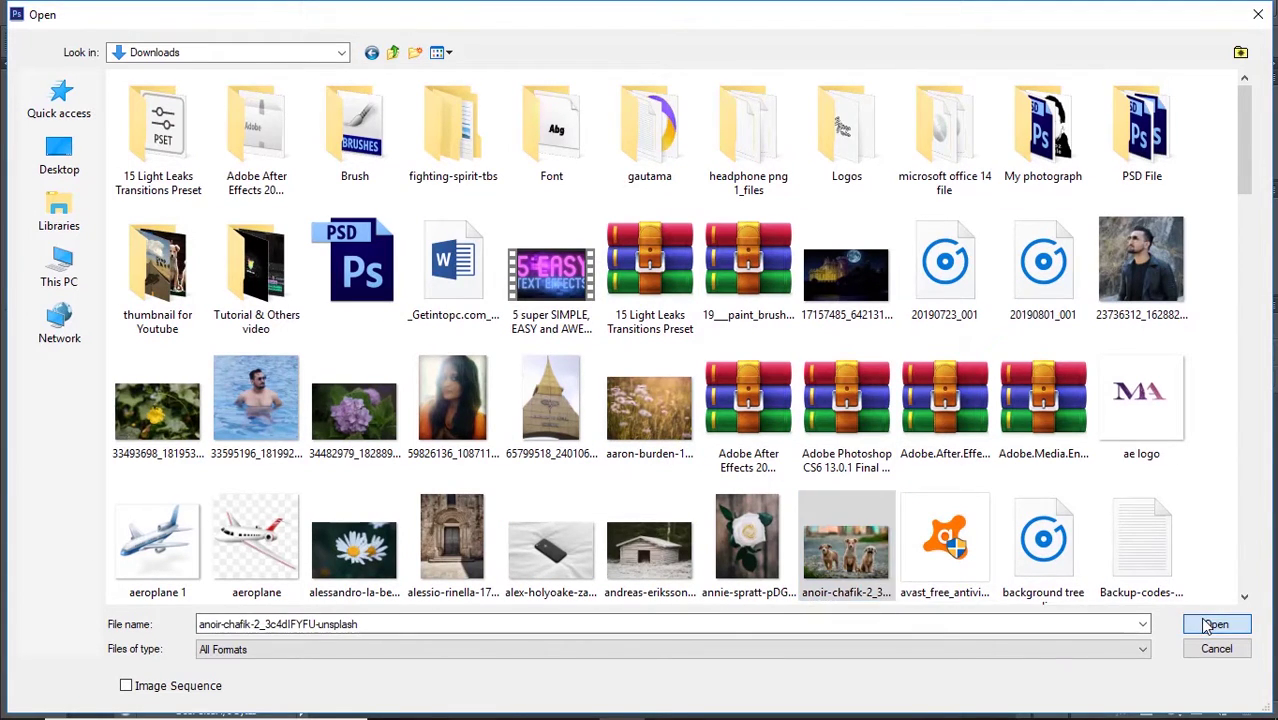
click(1214, 624)
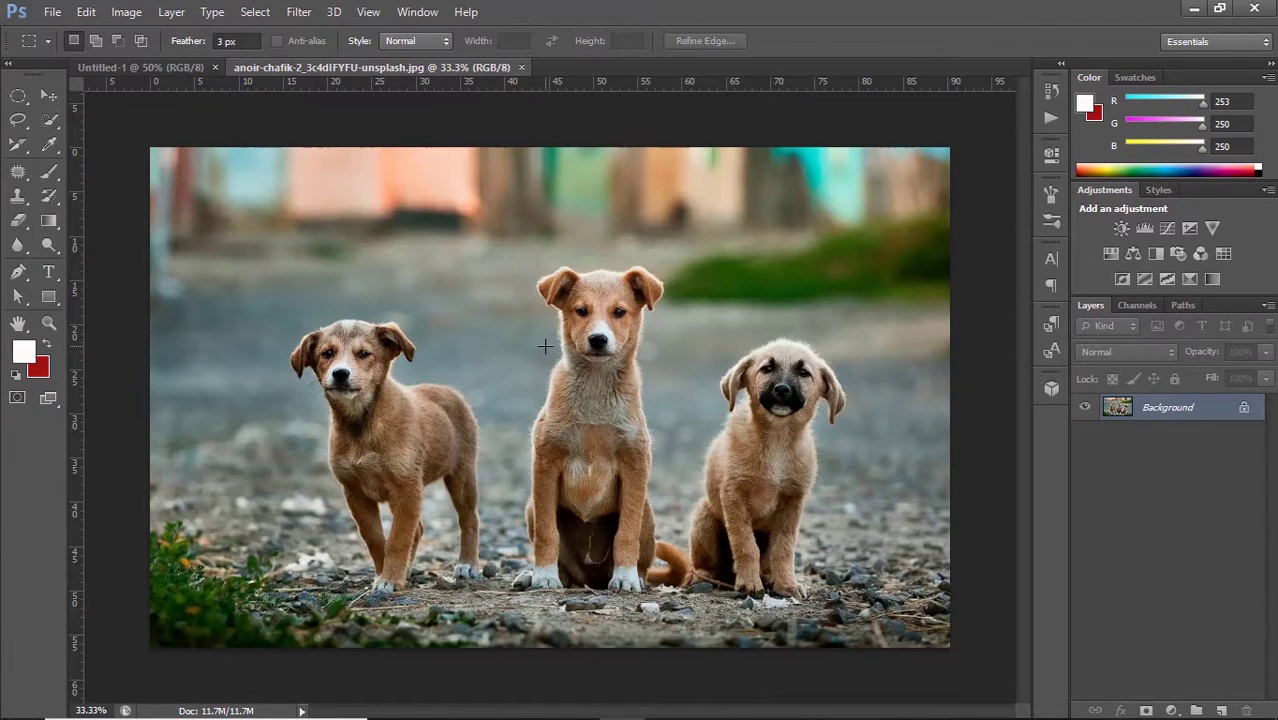
- Copy the whole puppies photo and paste it into Untitled-1 as Layer 1
key(ctrl+a)
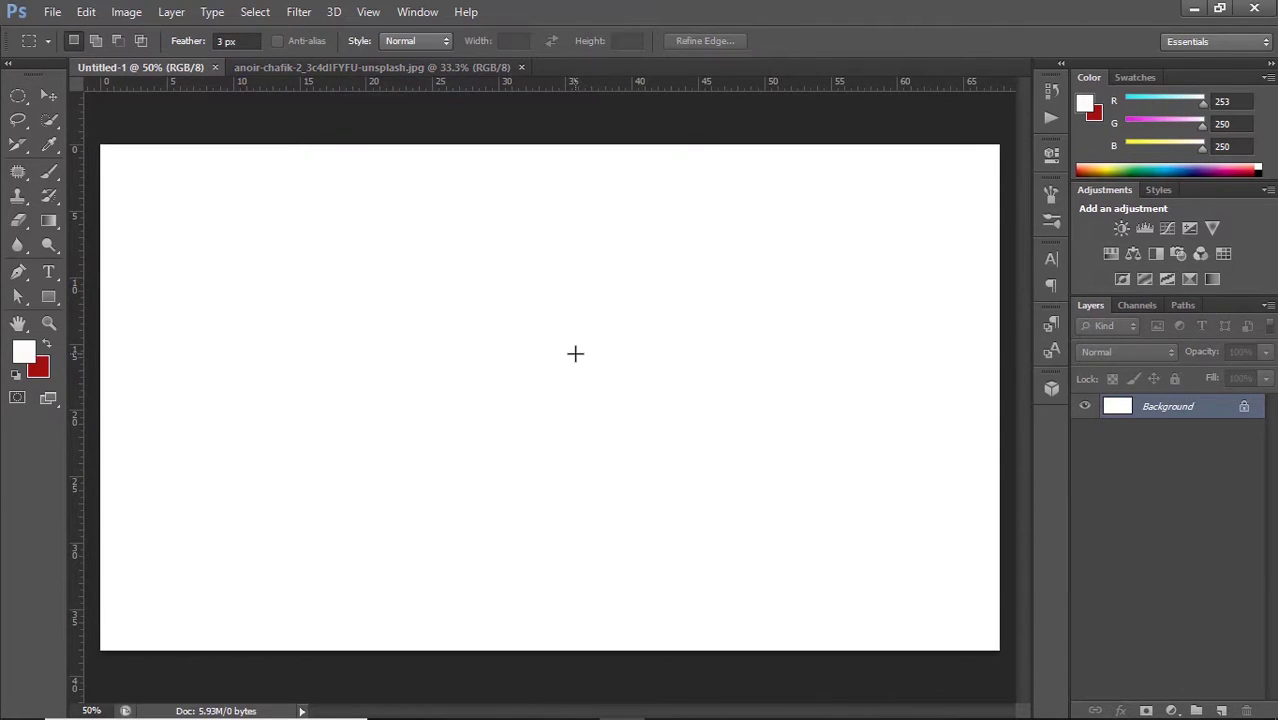
key(ctrl+v)
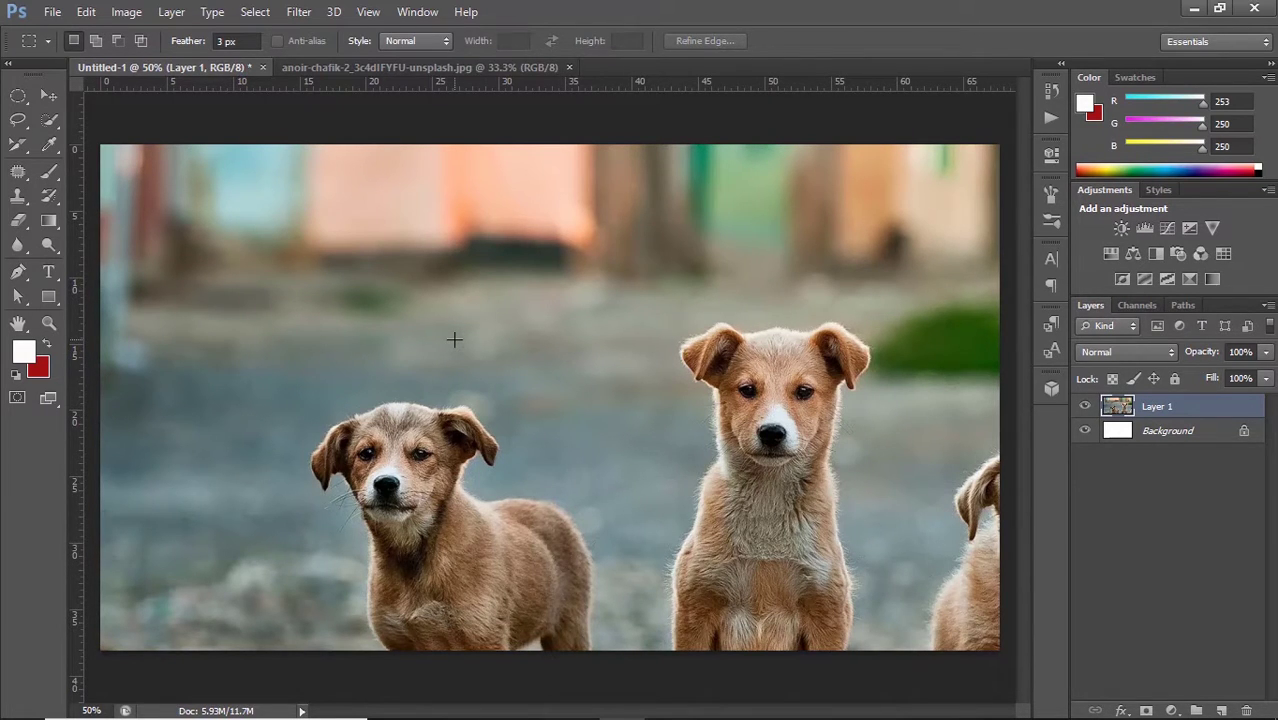
key(ctrl+minus)
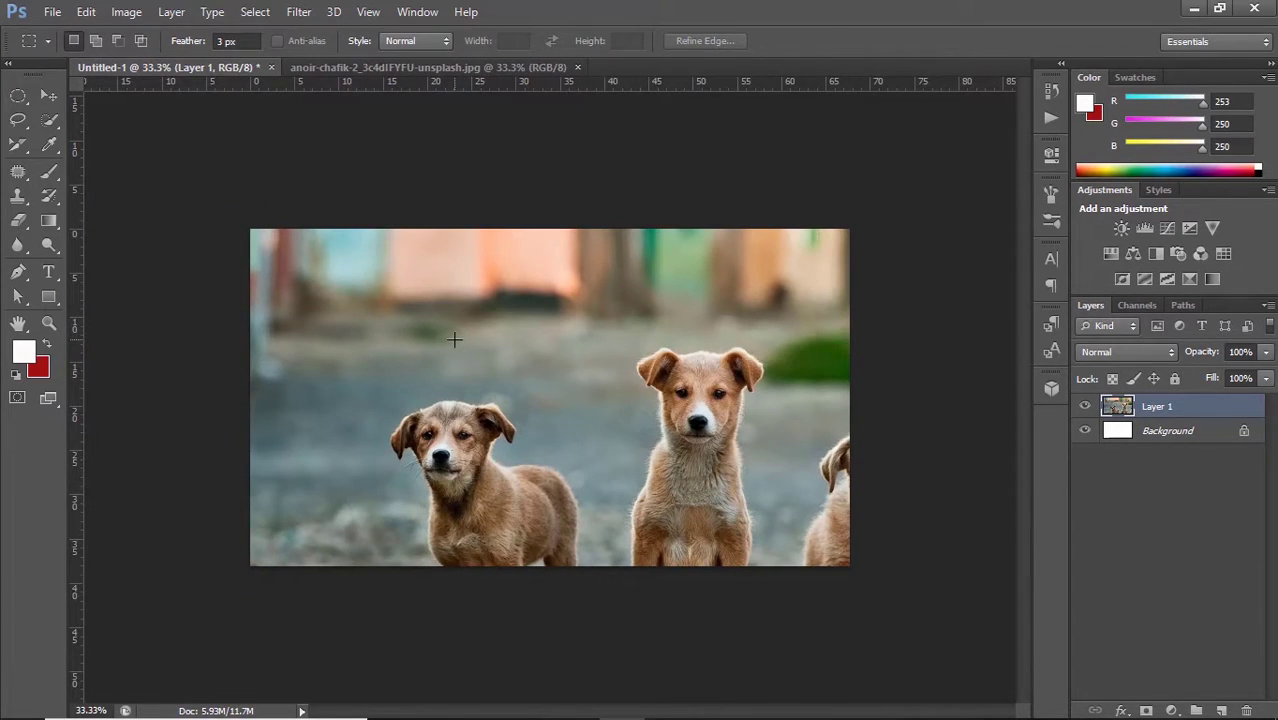
key(ctrl+minus)
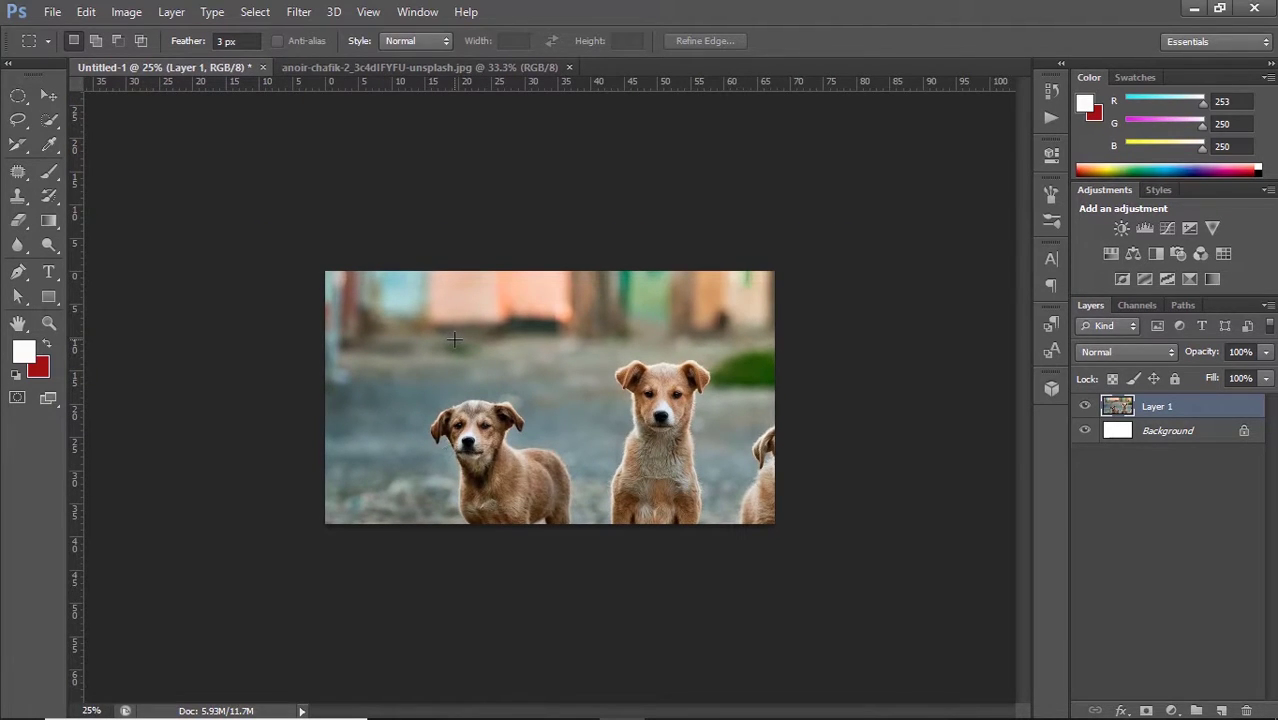
- Scale the pasted puppies layer to fill the 1920 × 1080 canvas, then zoom to 50%
key(ctrl+t)
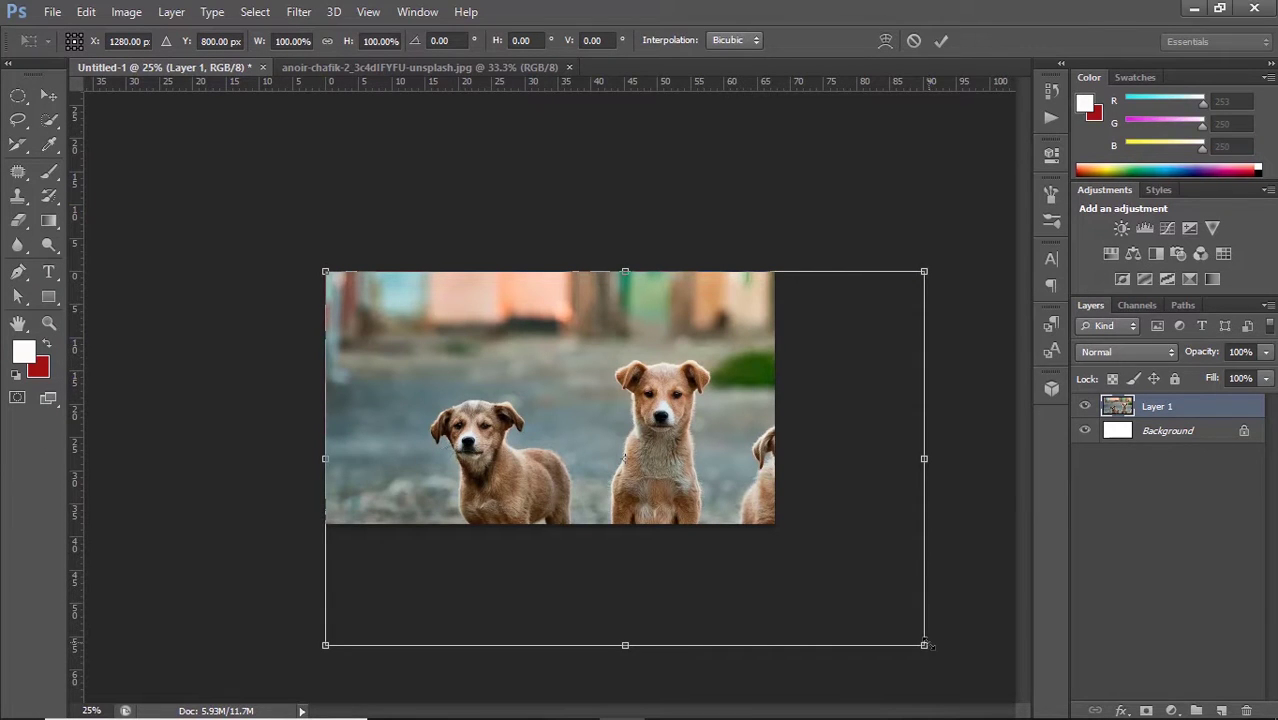
mouse_move(924, 645)
mouse_down()
mouse_move(791, 513)
mouse_move(787, 559)
mouse_up()
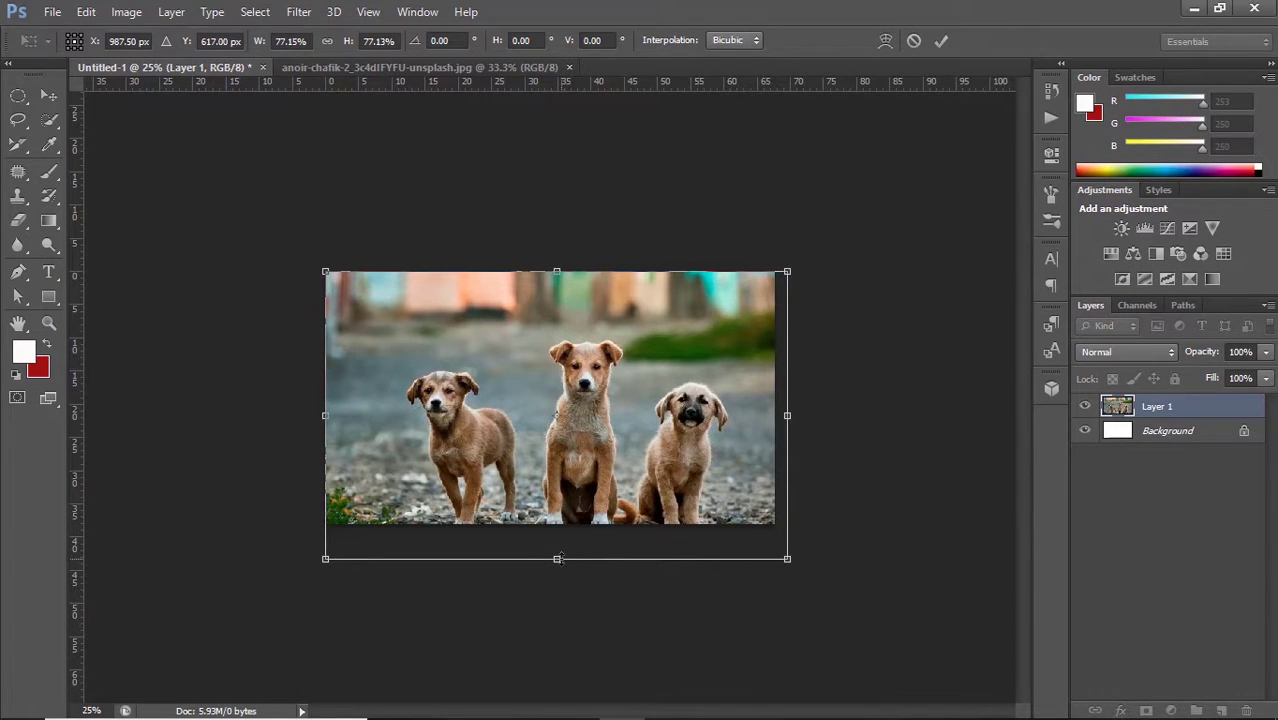
drag(557, 559, 557, 538)
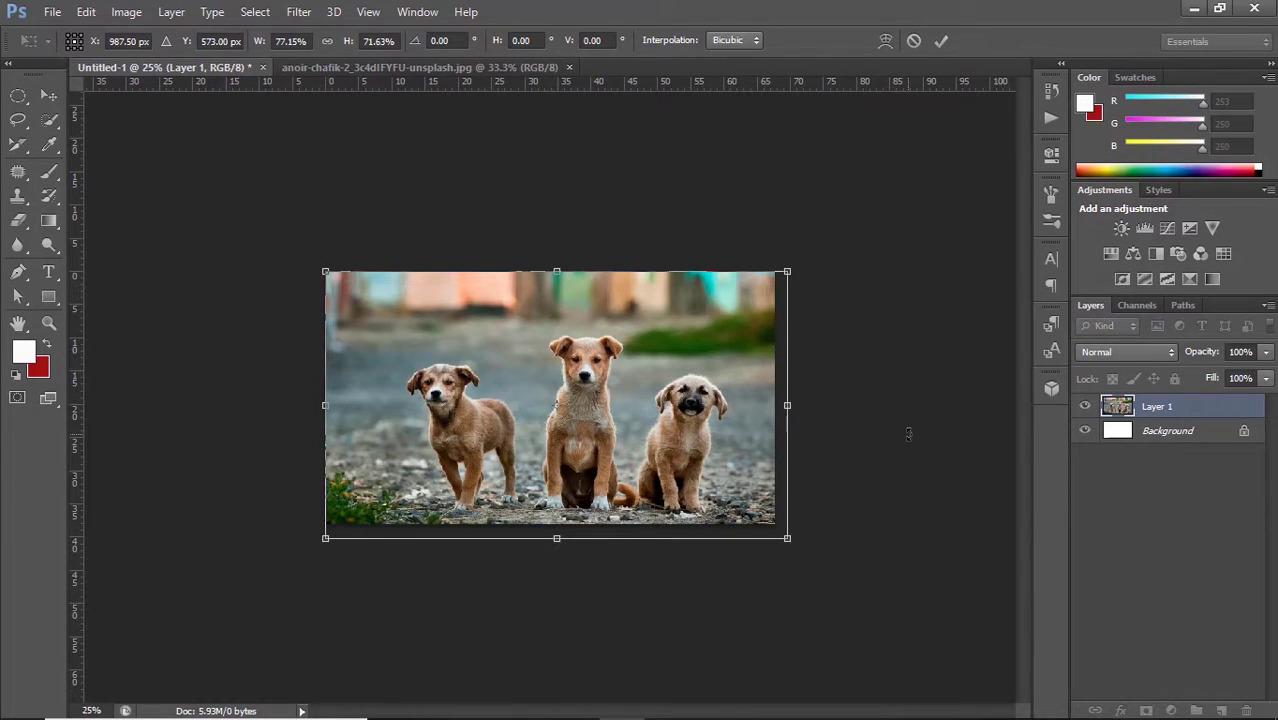
key(Return)
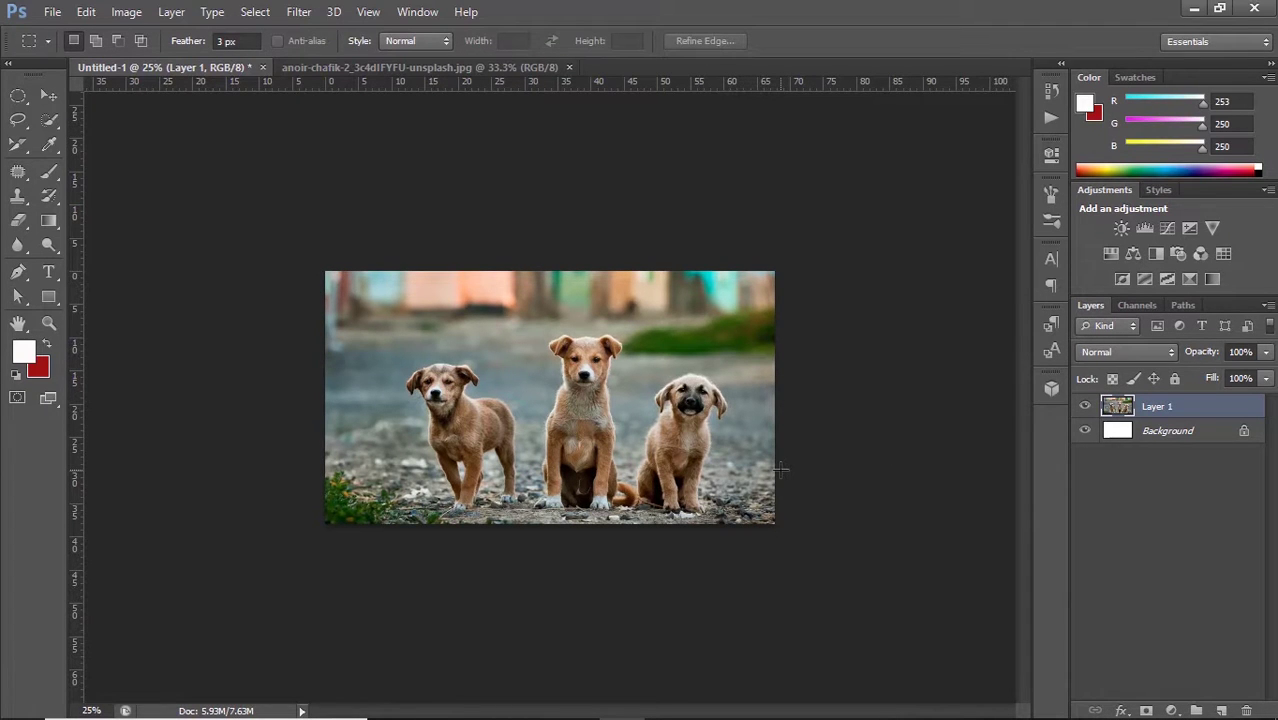
key(ctrl+plus)
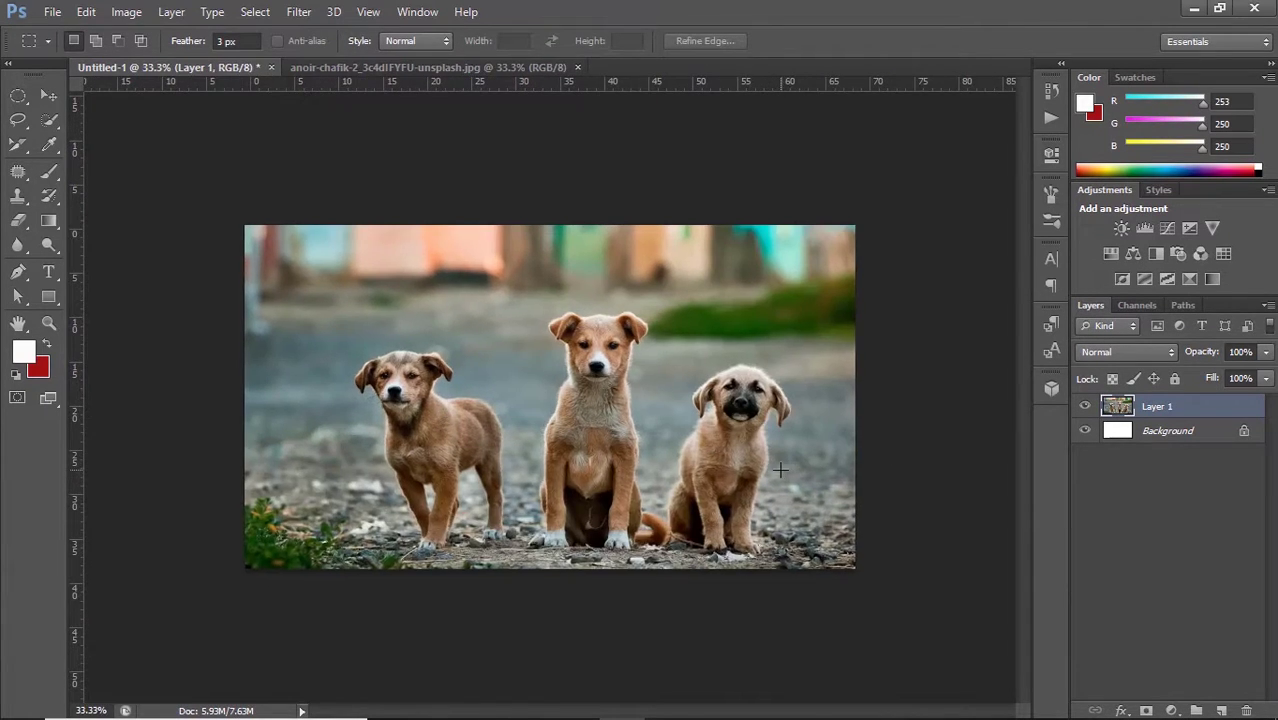
key(ctrl+plus)
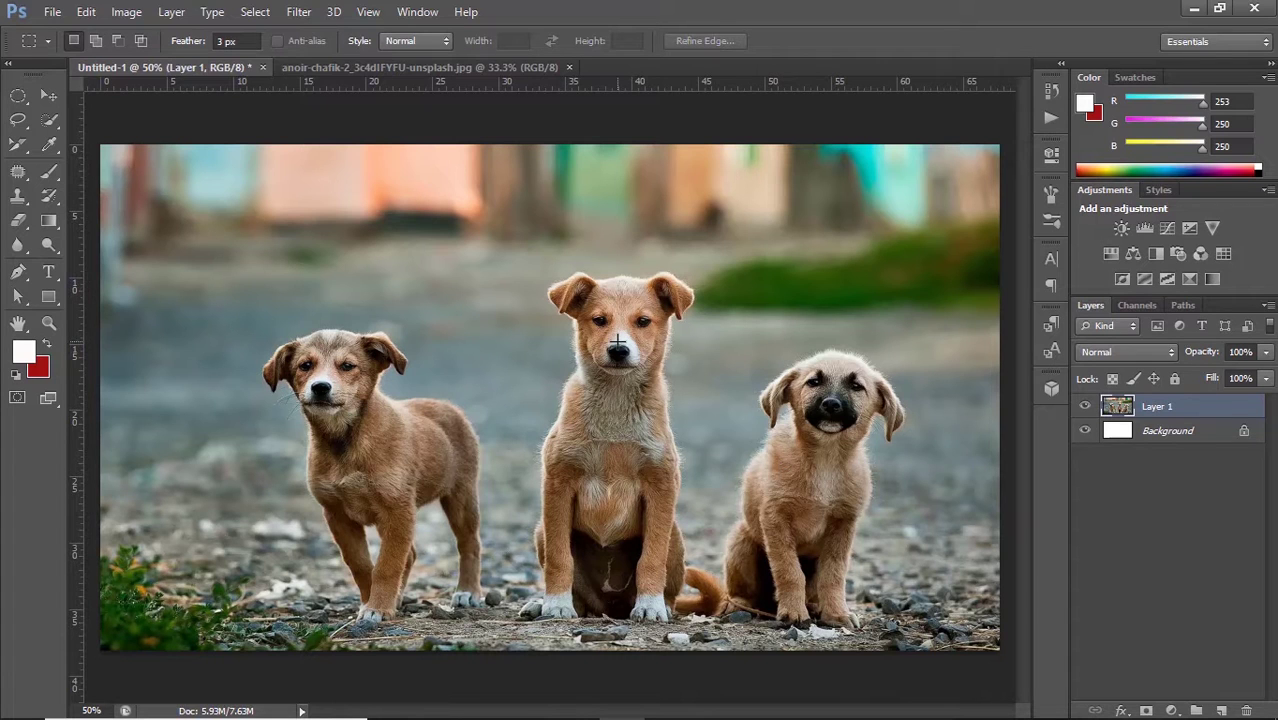
- With the Background layer selected, set the background colour to blue 1611e7
click(1198, 436)
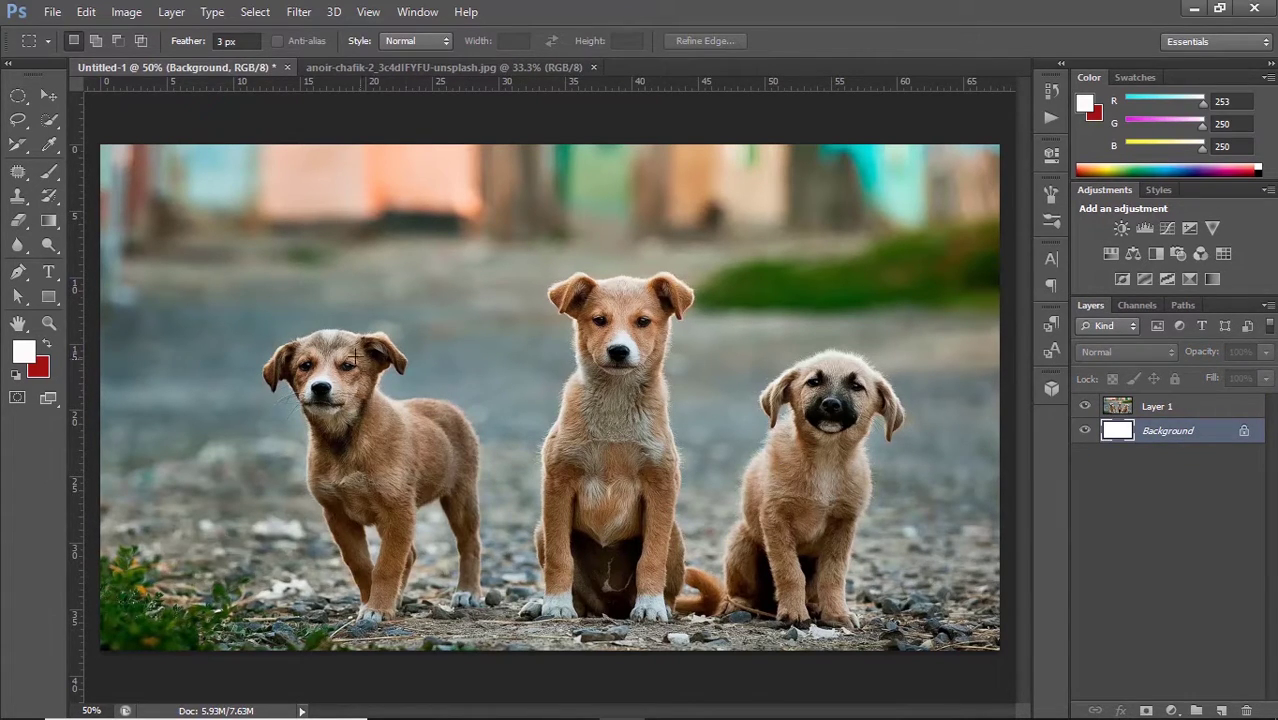
click(40, 370)
click(38, 372)
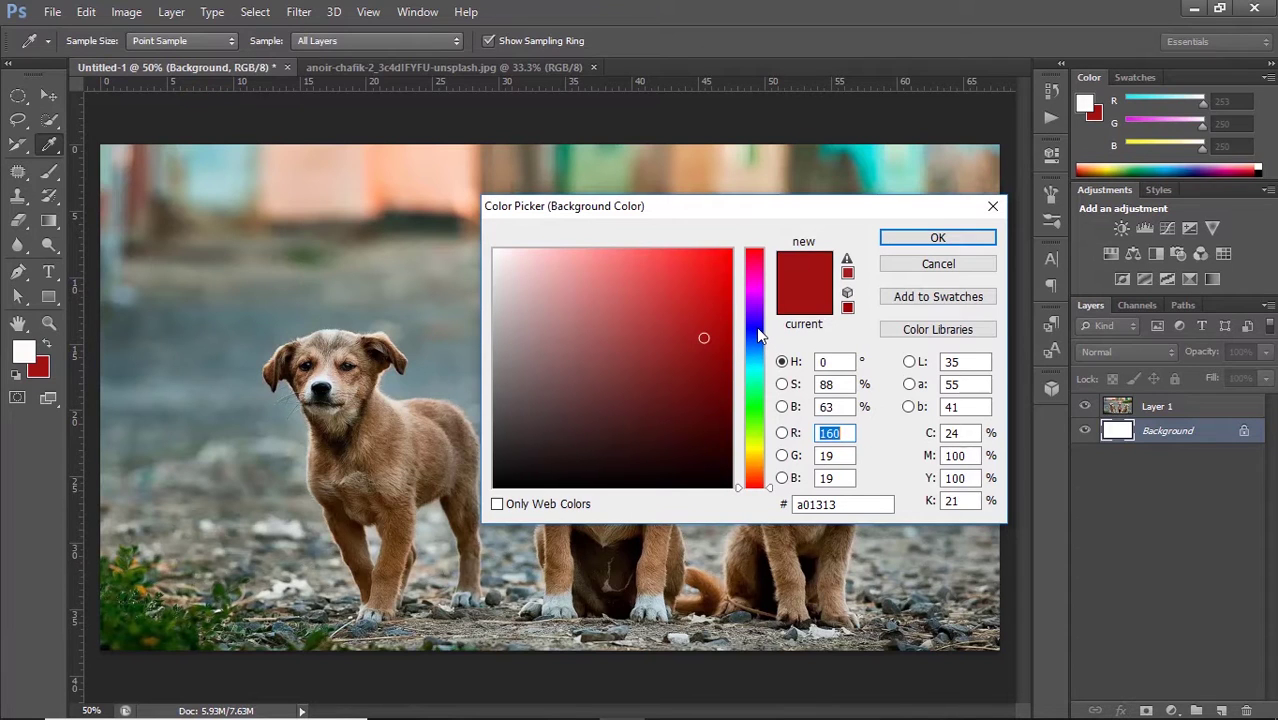
click(756, 326)
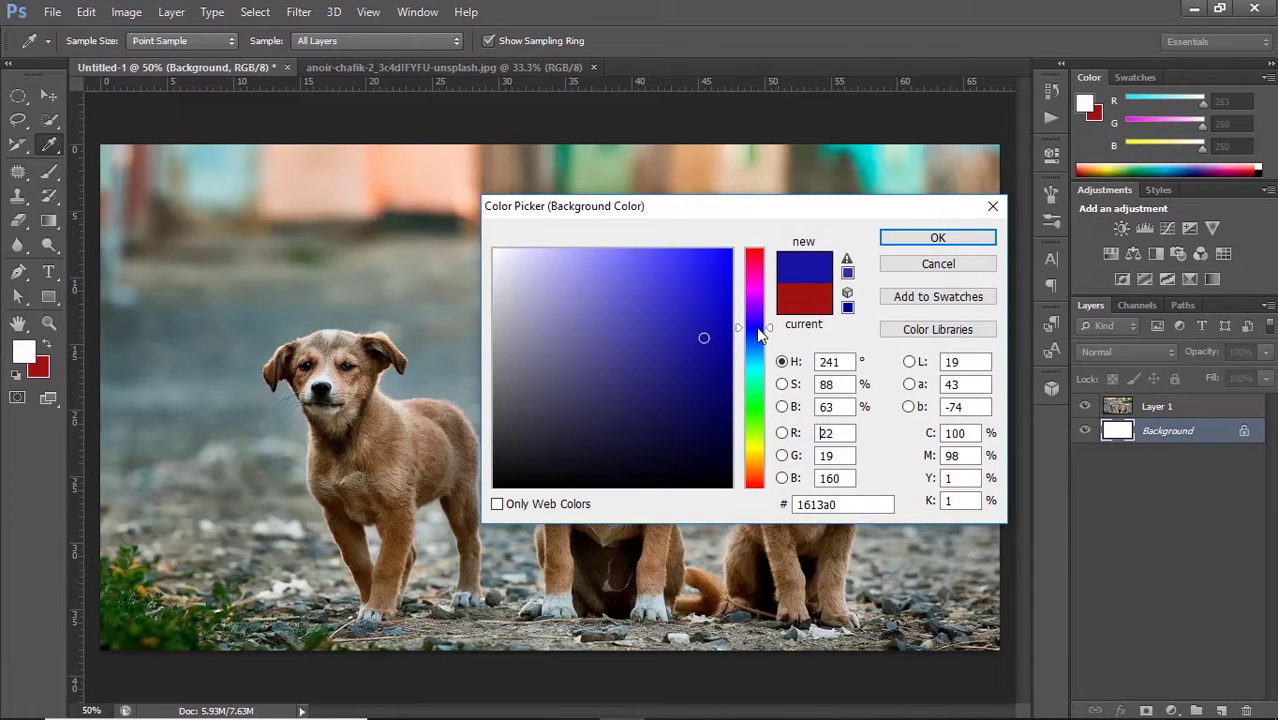
click(714, 271)
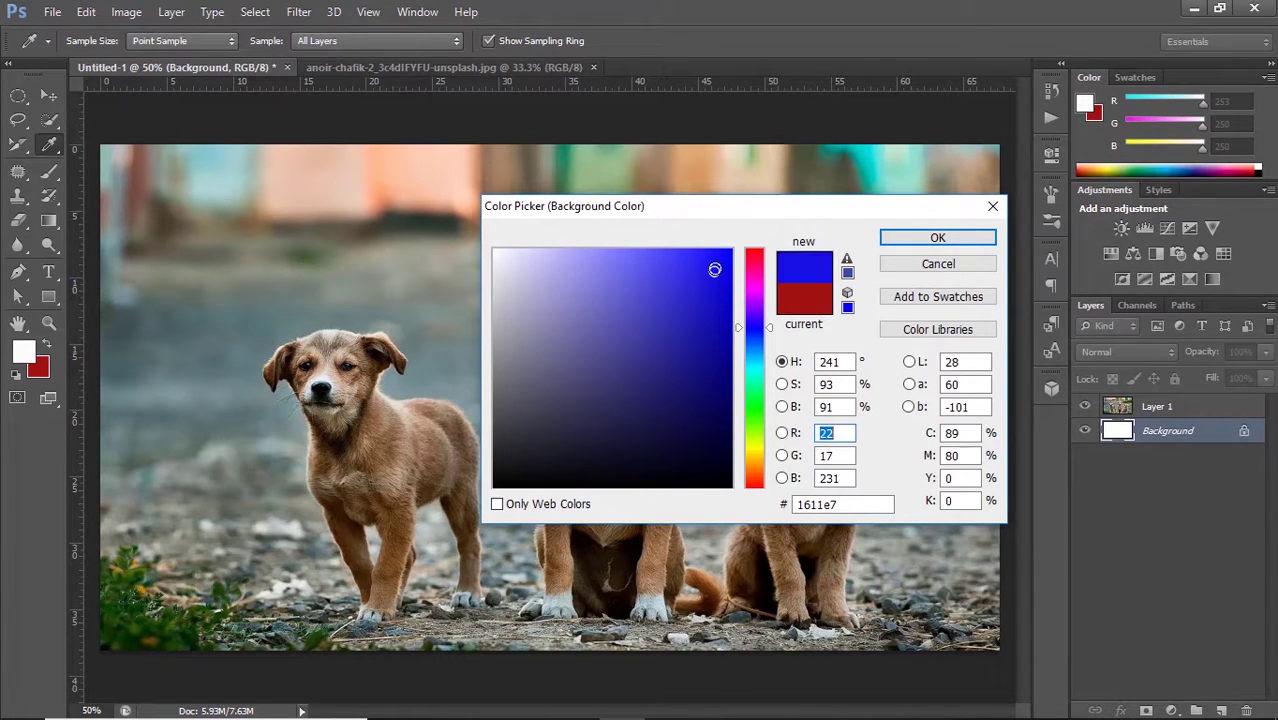
click(913, 243)
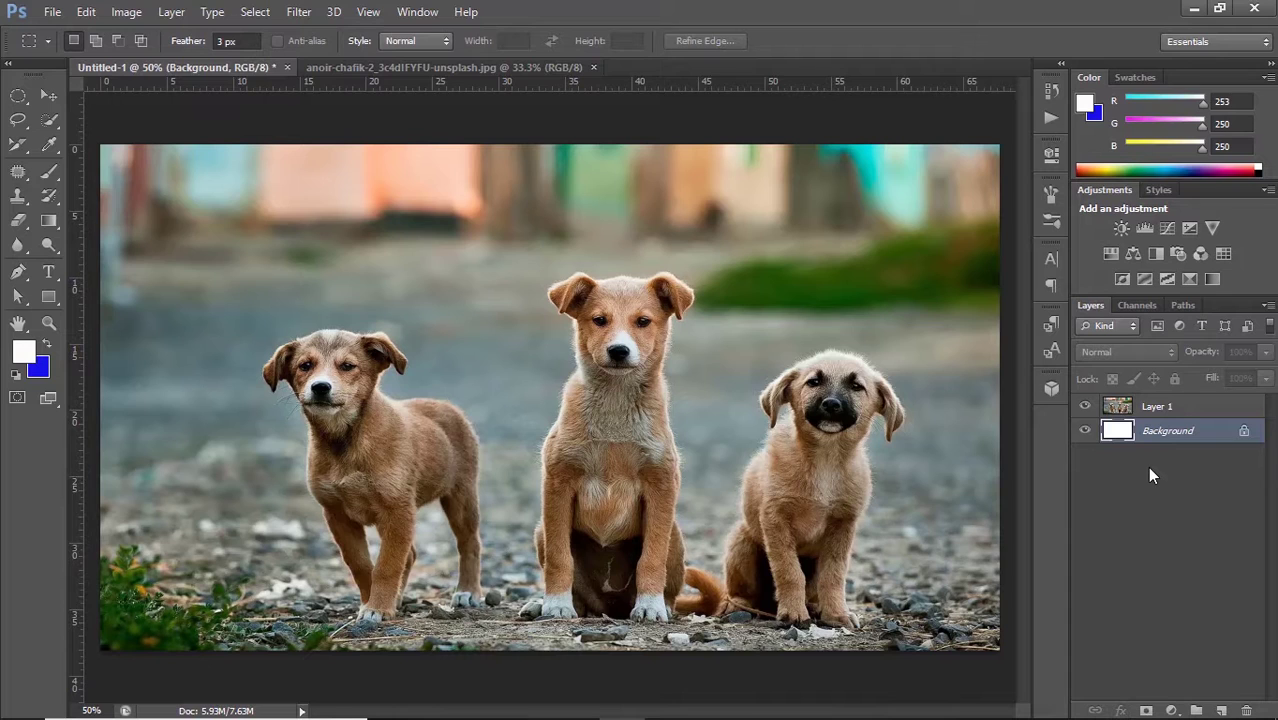
- Fill the Background layer with the blue 1611e7 background colour
key(ctrl+BackSpace)
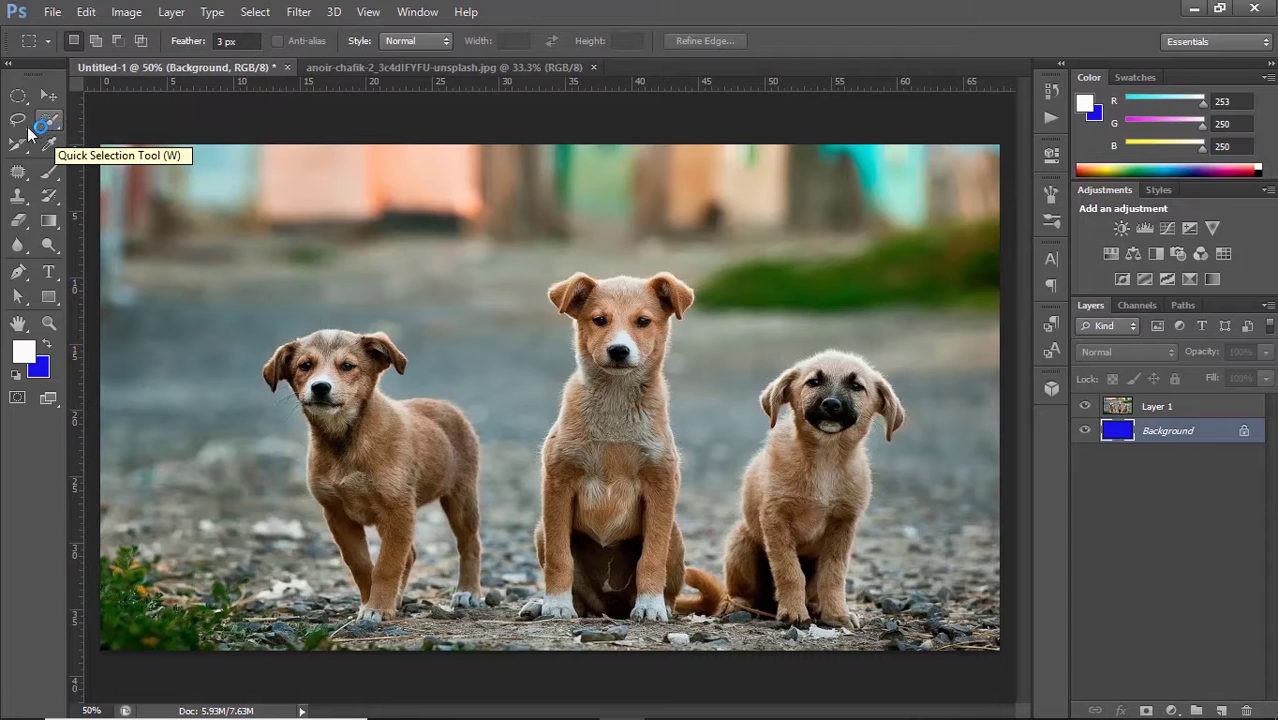
click(27, 130)
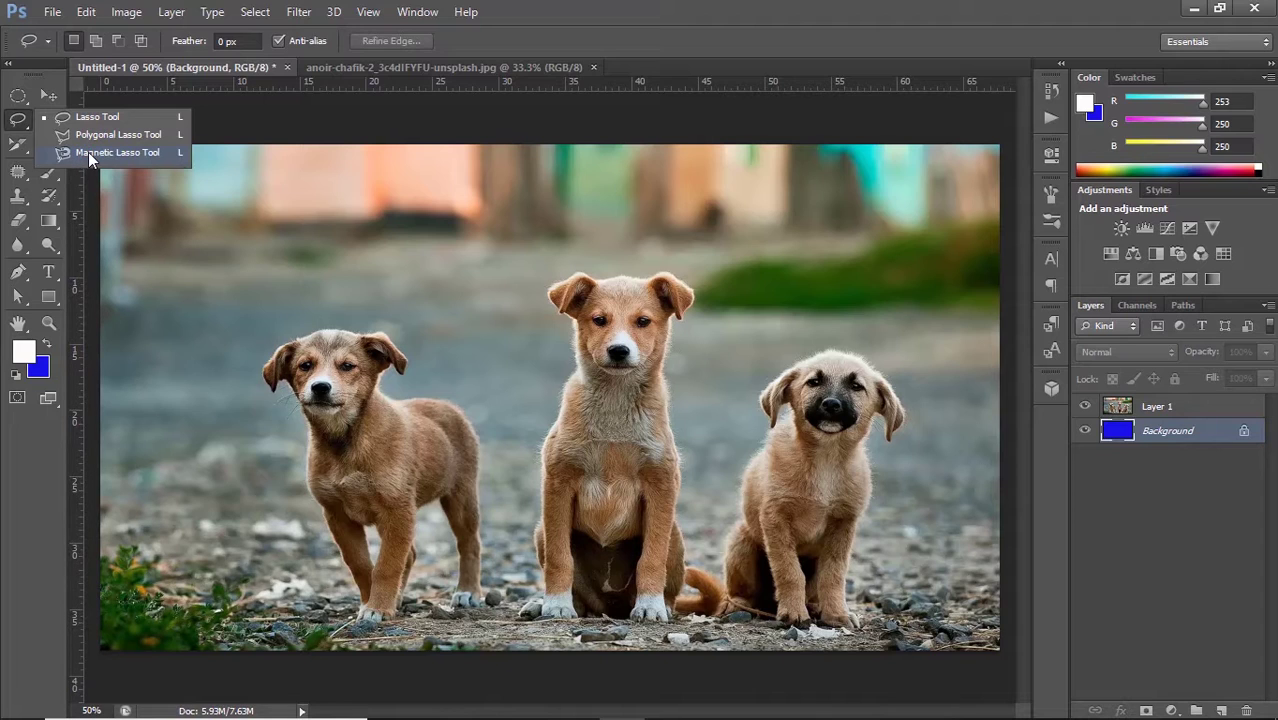
click(114, 213)
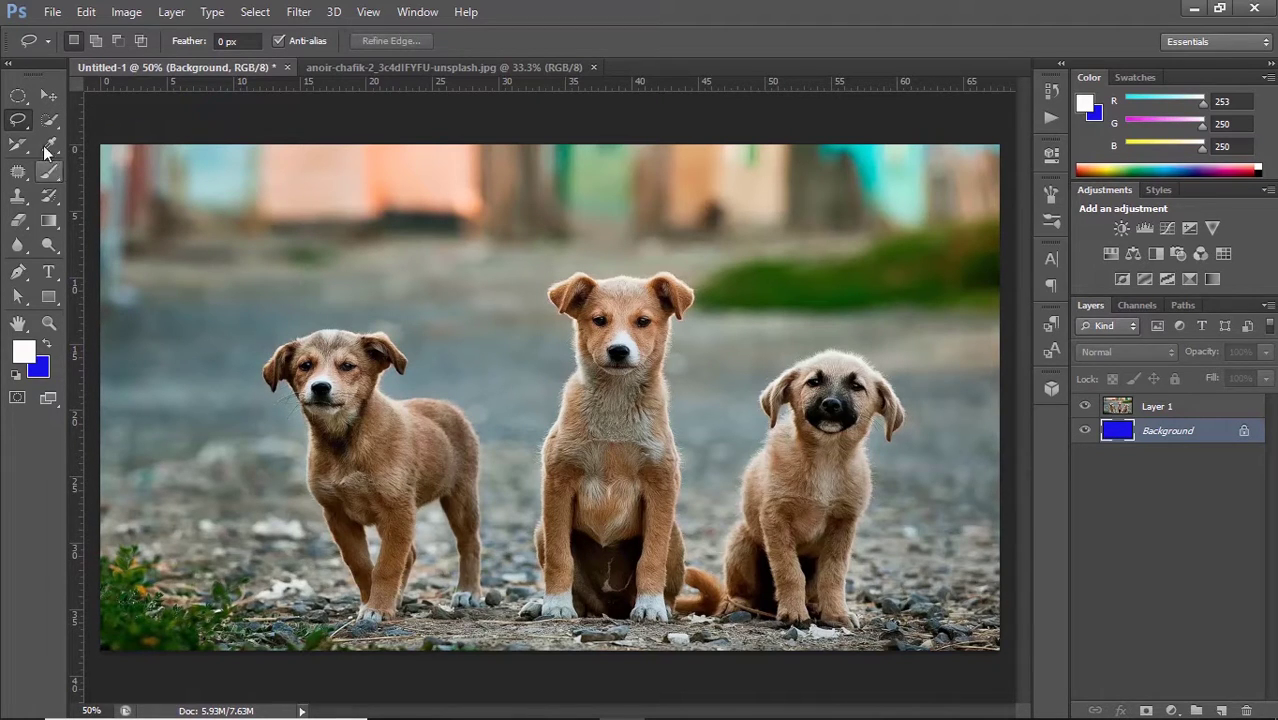
right_click(18, 120)
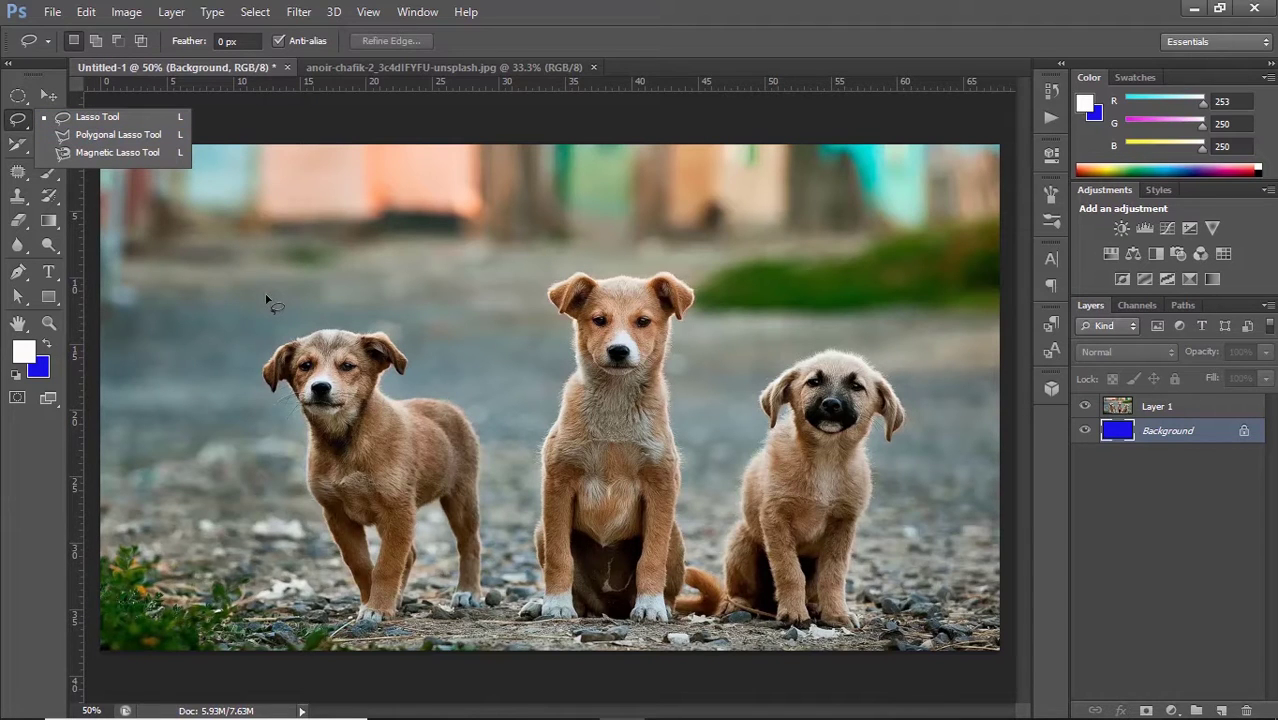
- Trace a first freehand lasso loop around the left puppy
drag(281, 314, 255, 543)
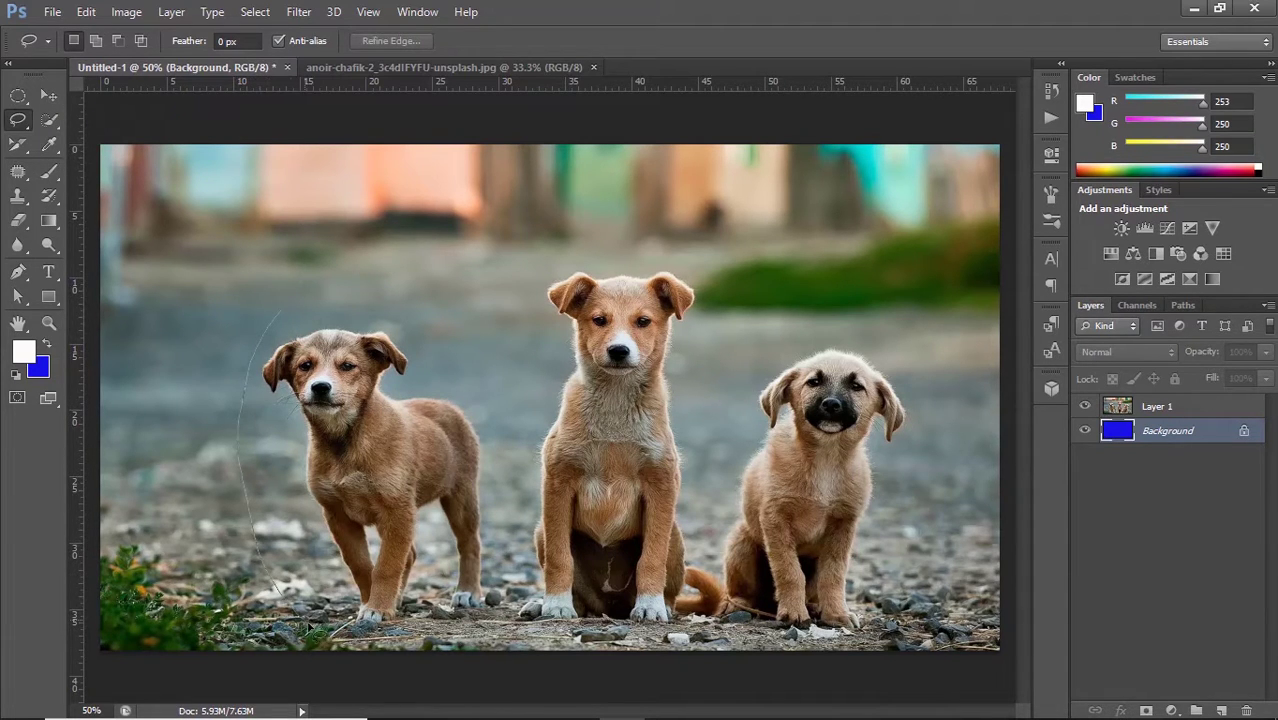
drag(343, 648, 390, 647)
drag(516, 596, 500, 416)
drag(266, 335, 226, 368)
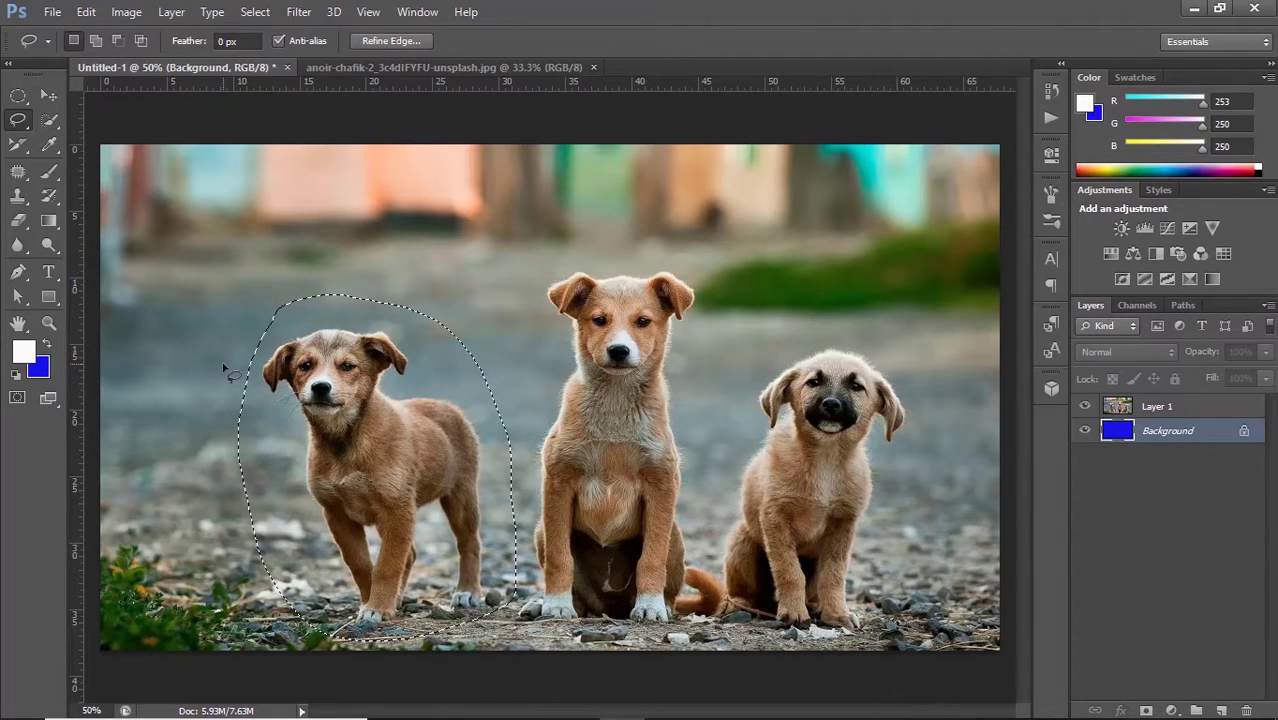
- Nudge the selection with the Move tool, then retrace a lasso loop around the left puppy
click(57, 99)
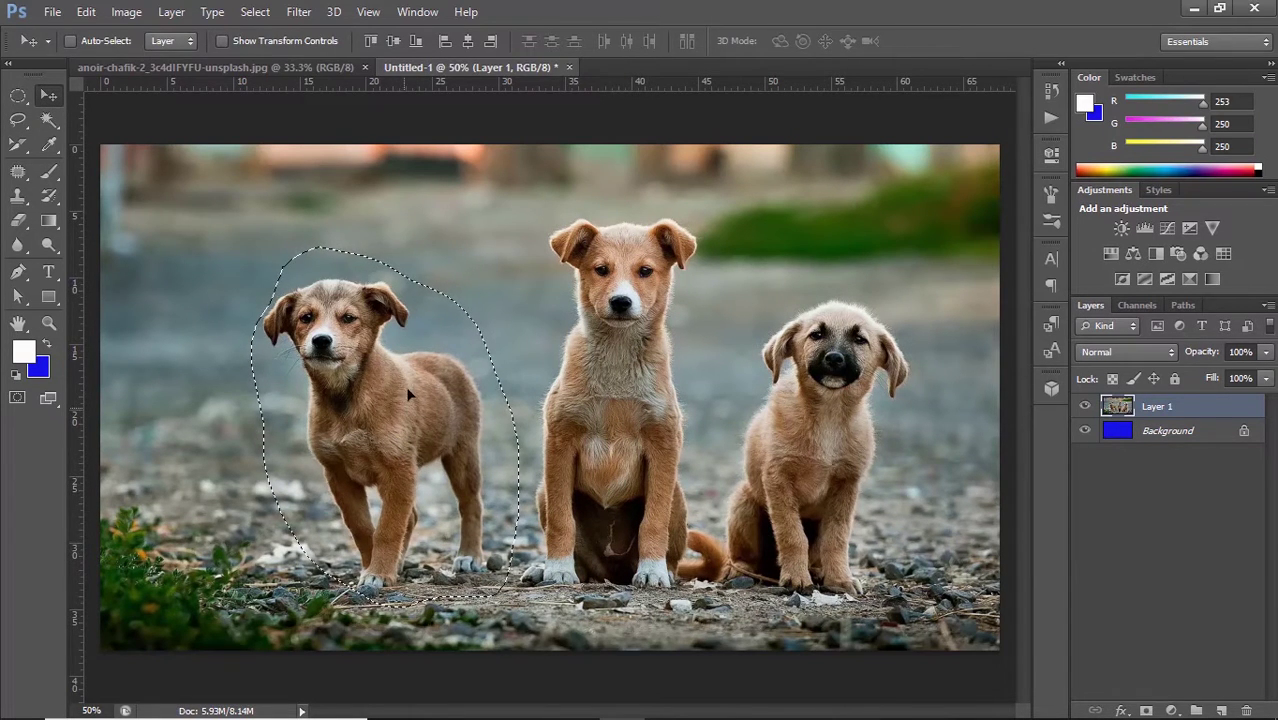
mouse_move(400, 462)
mouse_down()
mouse_move(363, 419)
mouse_move(425, 401)
mouse_move(411, 428)
mouse_up()
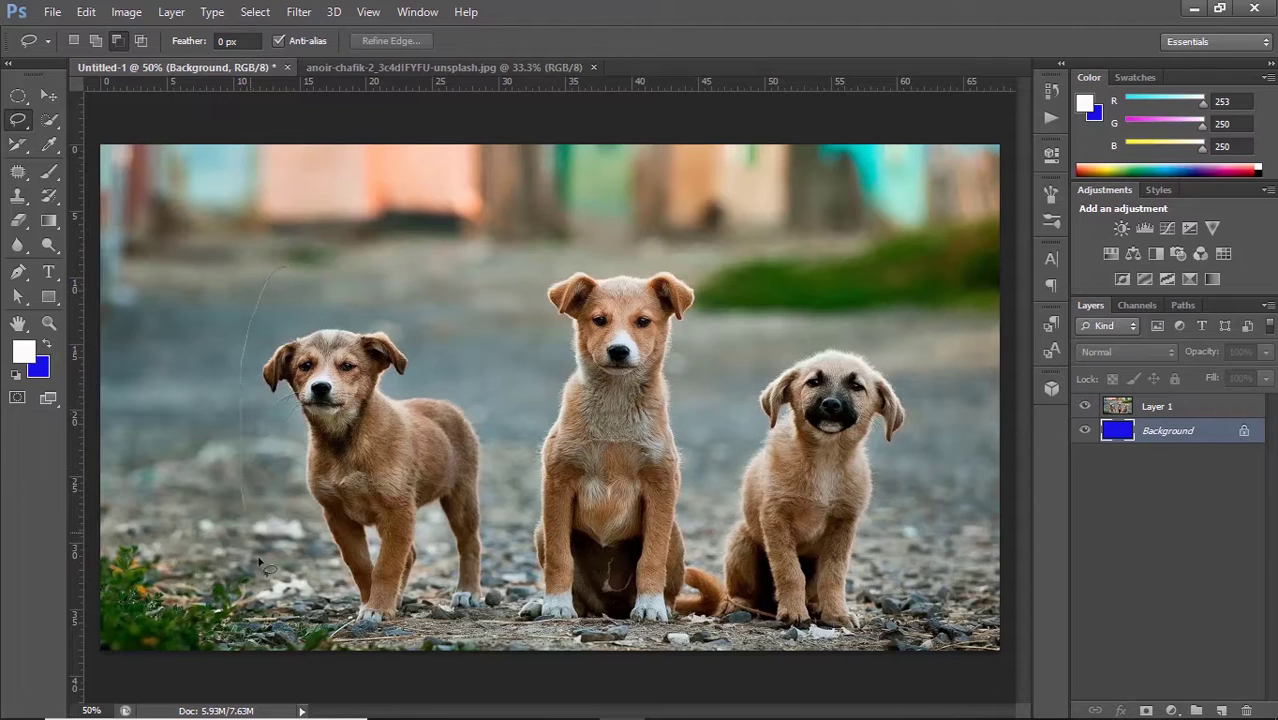
drag(306, 632, 560, 598)
drag(580, 540, 563, 430)
mouse_move(513, 343)
mouse_down()
mouse_move(425, 277)
mouse_move(314, 262)
mouse_up()
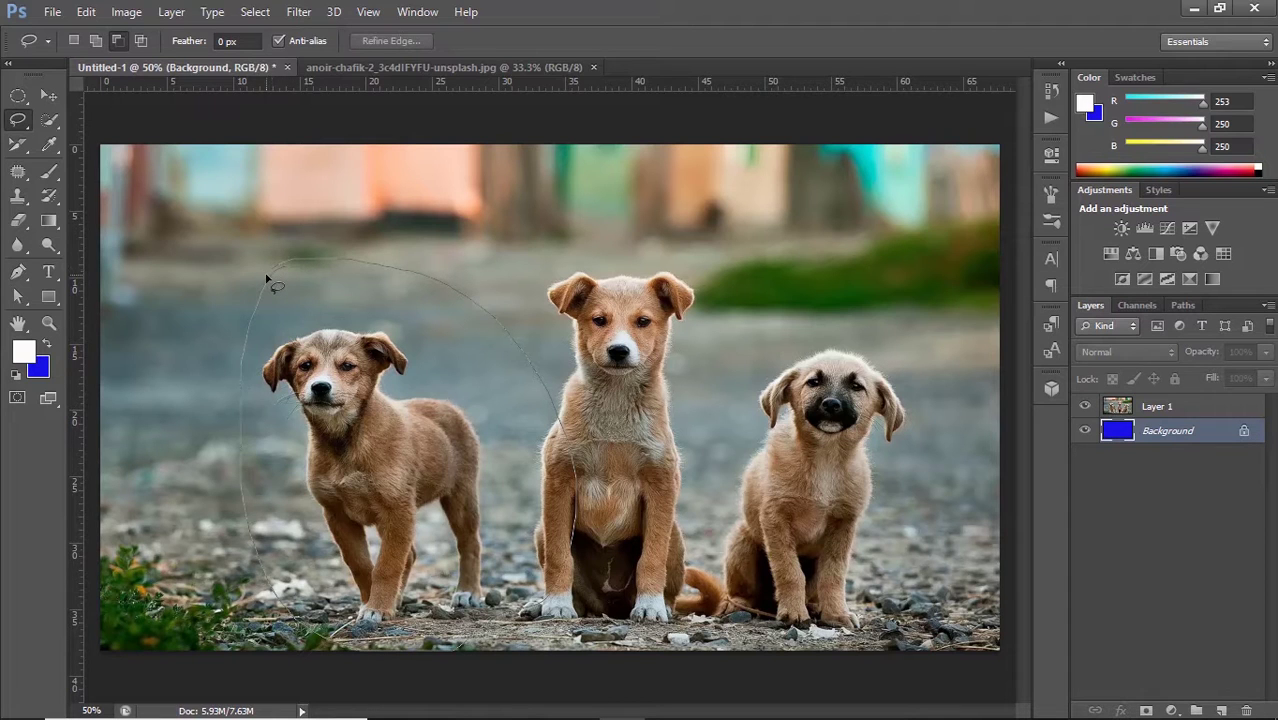
drag(256, 318, 254, 316)
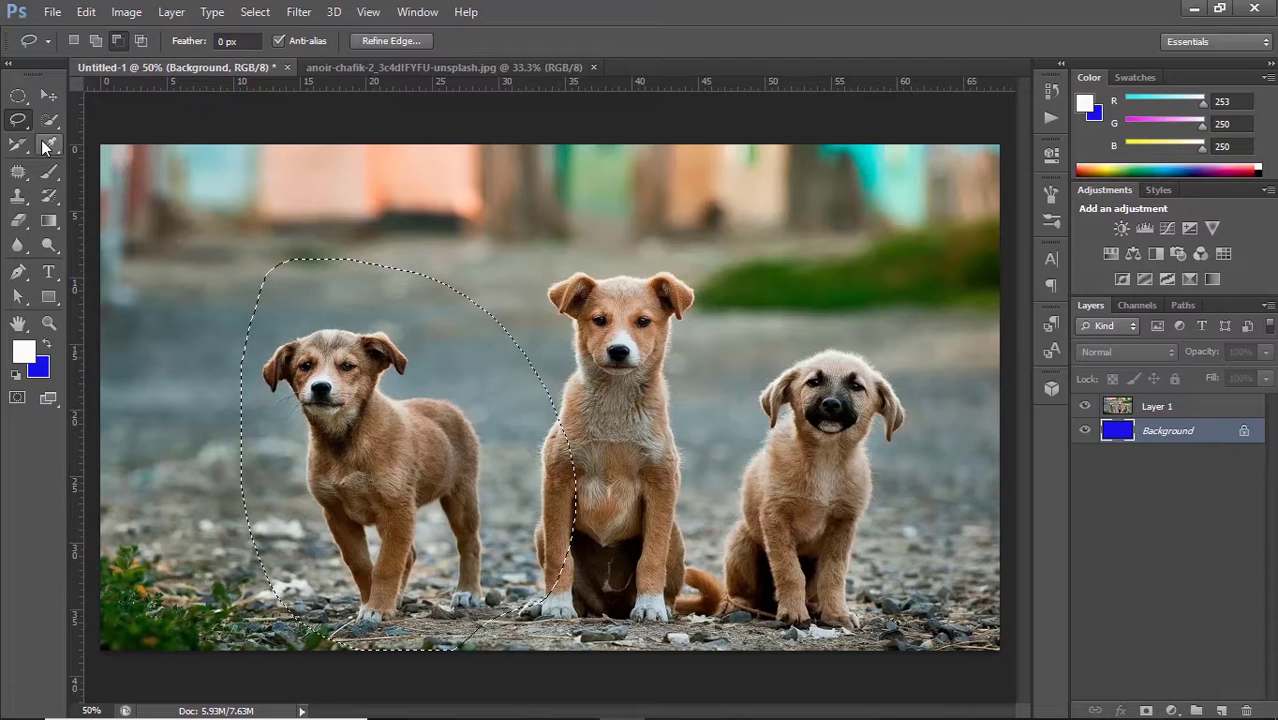
- Subtract the middle puppy and the excess top-left corner from the lasso selection
click(118, 39)
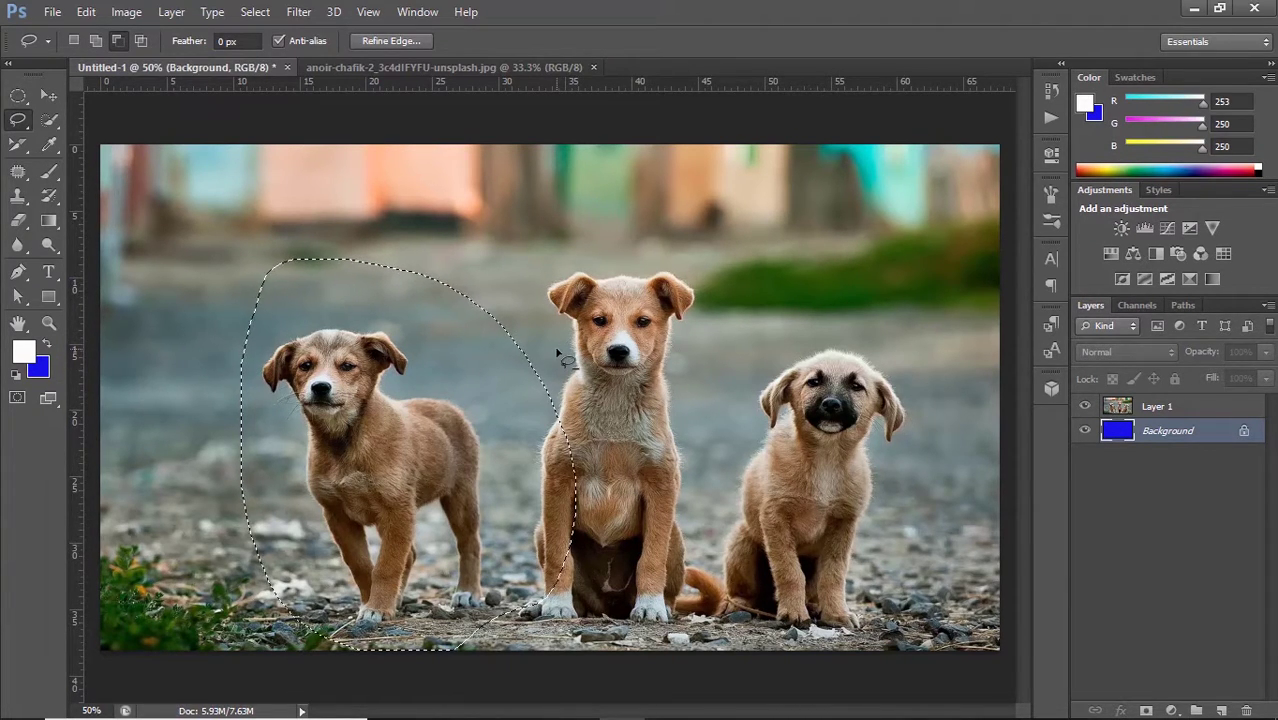
mouse_move(557, 352)
mouse_down()
mouse_move(515, 516)
mouse_move(601, 537)
mouse_move(612, 481)
mouse_up()
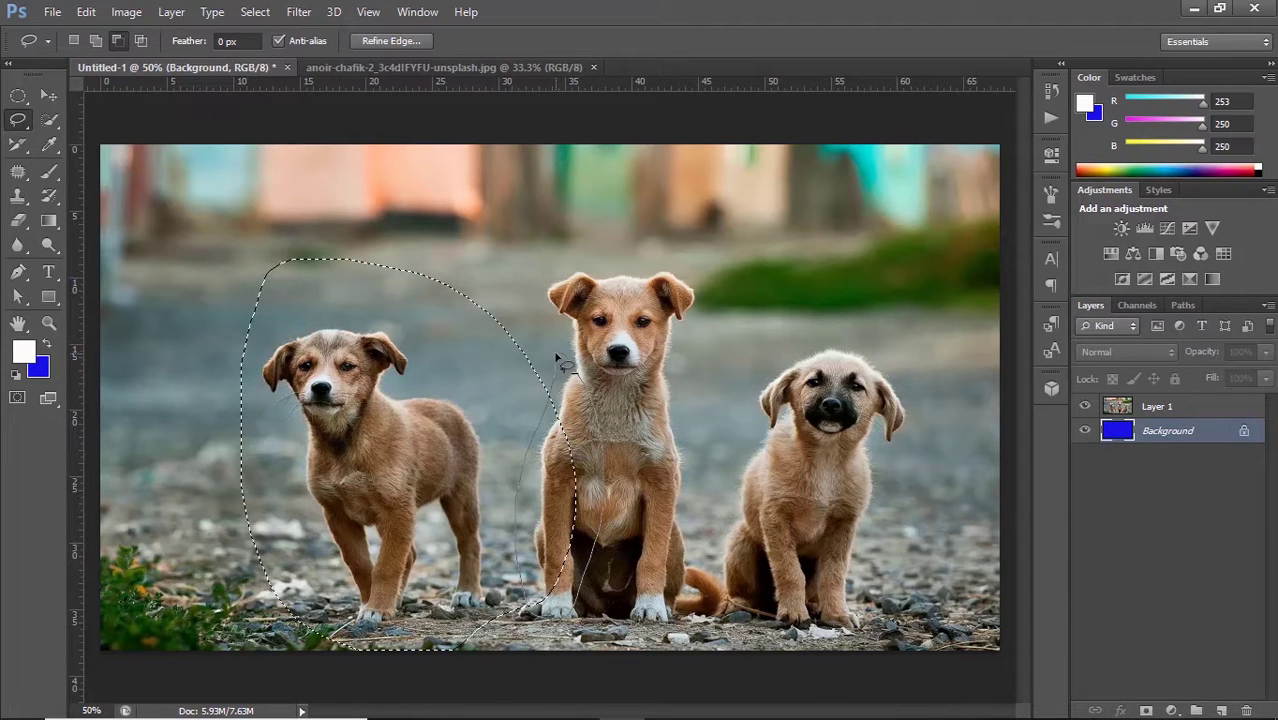
drag(557, 356, 557, 354)
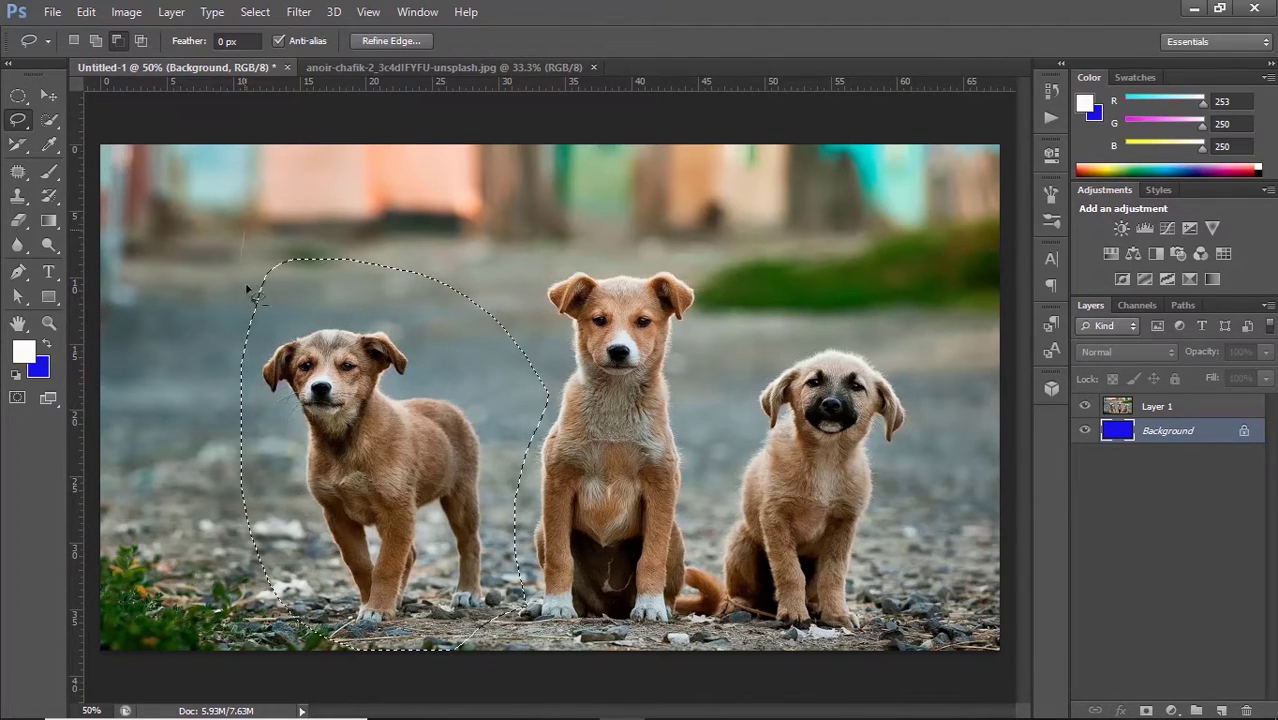
drag(358, 318, 351, 243)
drag(261, 231, 246, 231)
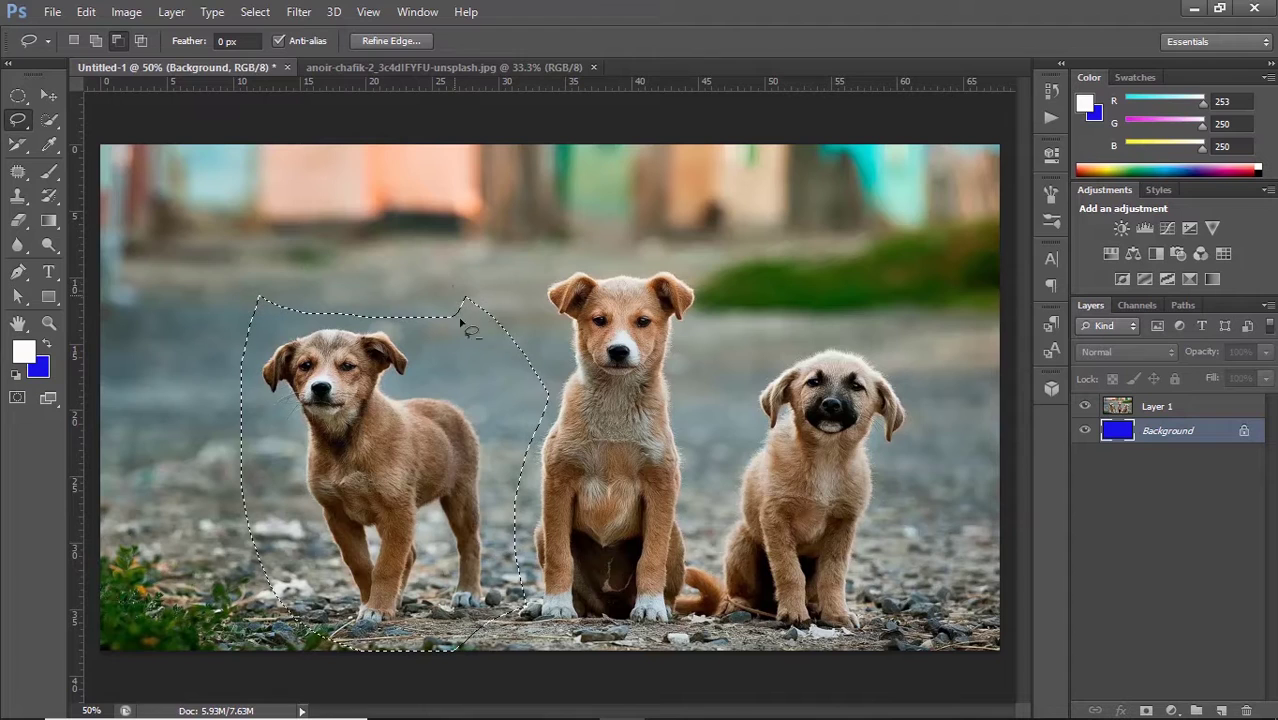
drag(536, 422, 553, 415)
mouse_move(542, 336)
mouse_down()
mouse_move(499, 294)
mouse_move(466, 283)
mouse_move(456, 305)
mouse_up()
drag(322, 277, 225, 356)
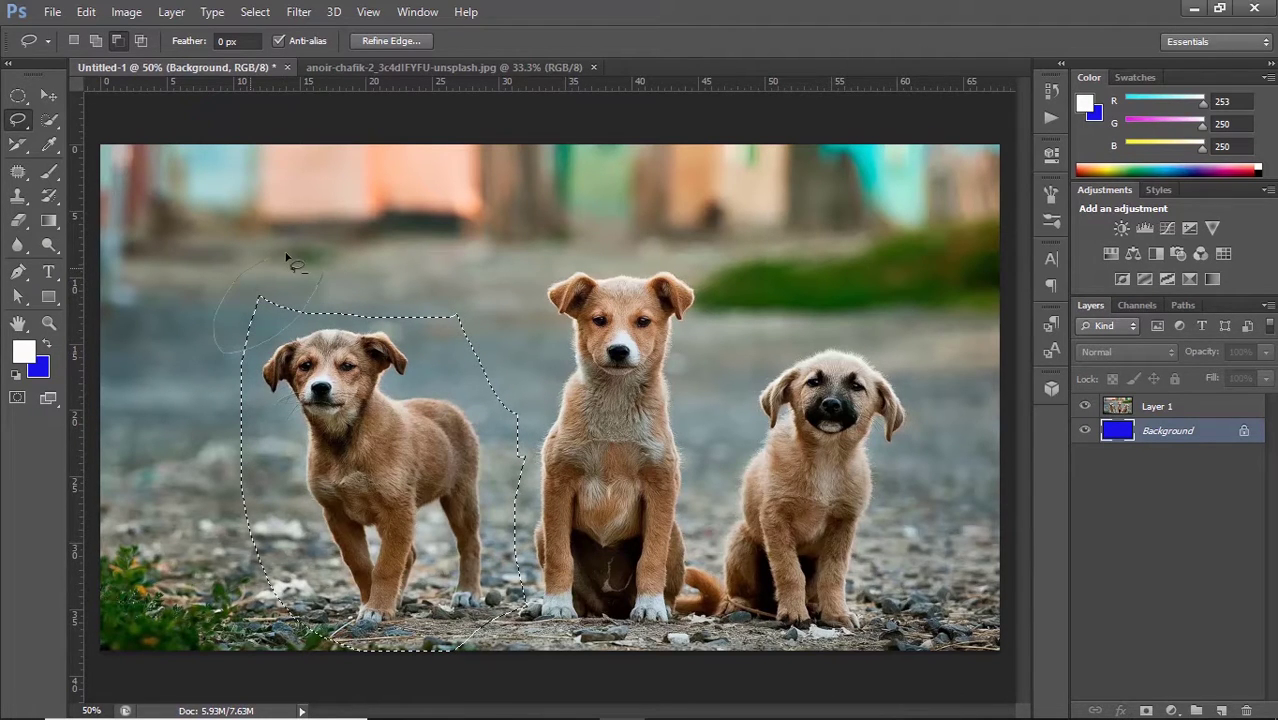
mouse_move(318, 299)
mouse_down()
mouse_move(327, 294)
mouse_move(310, 333)
mouse_up()
- Add the area above the puppy's head along the top edge to the selection
click(98, 40)
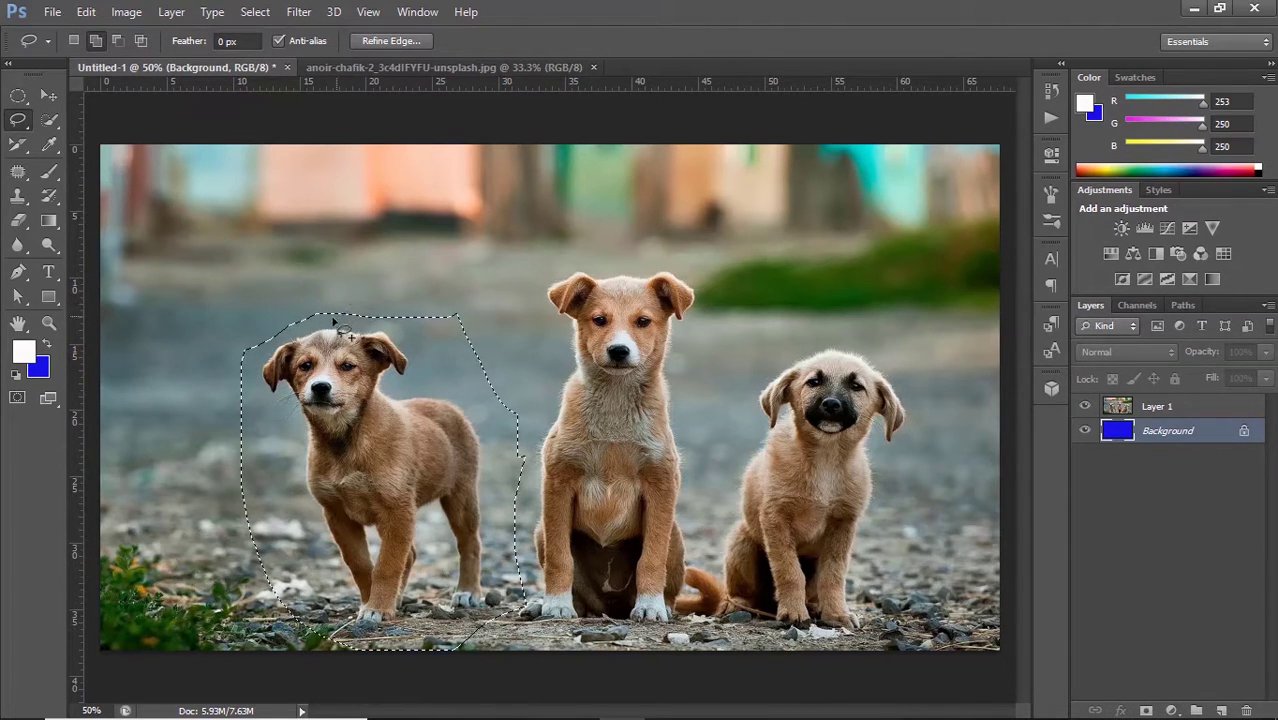
drag(334, 320, 223, 325)
mouse_move(290, 302)
mouse_down()
mouse_move(340, 302)
mouse_move(285, 333)
mouse_up()
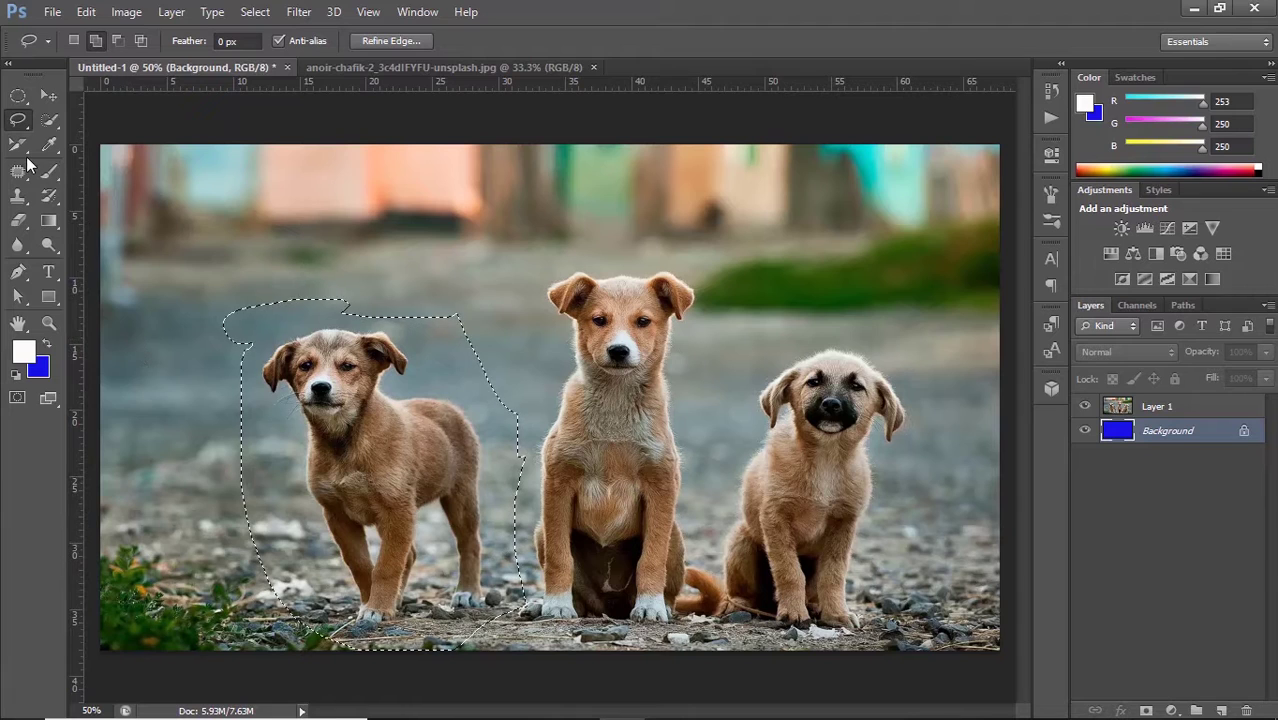
- Deselect and trace a first polygonal lasso outline around the left puppy
click(313, 293)
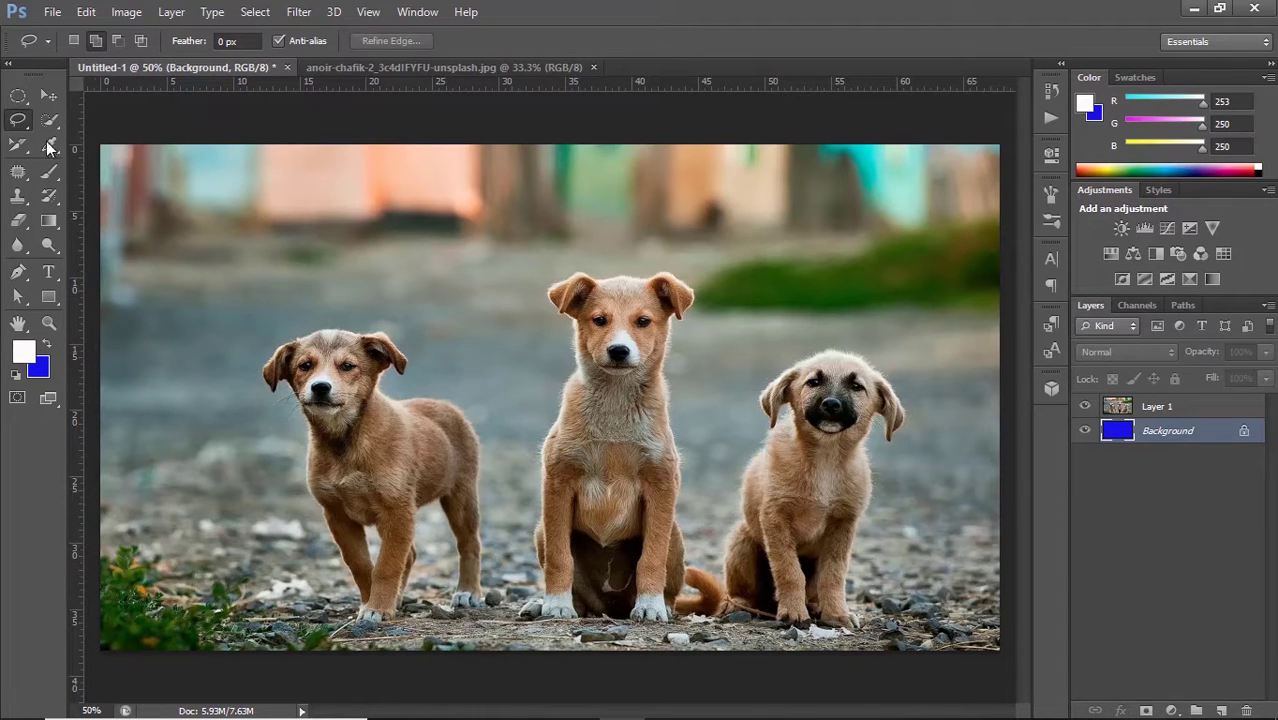
right_click(28, 126)
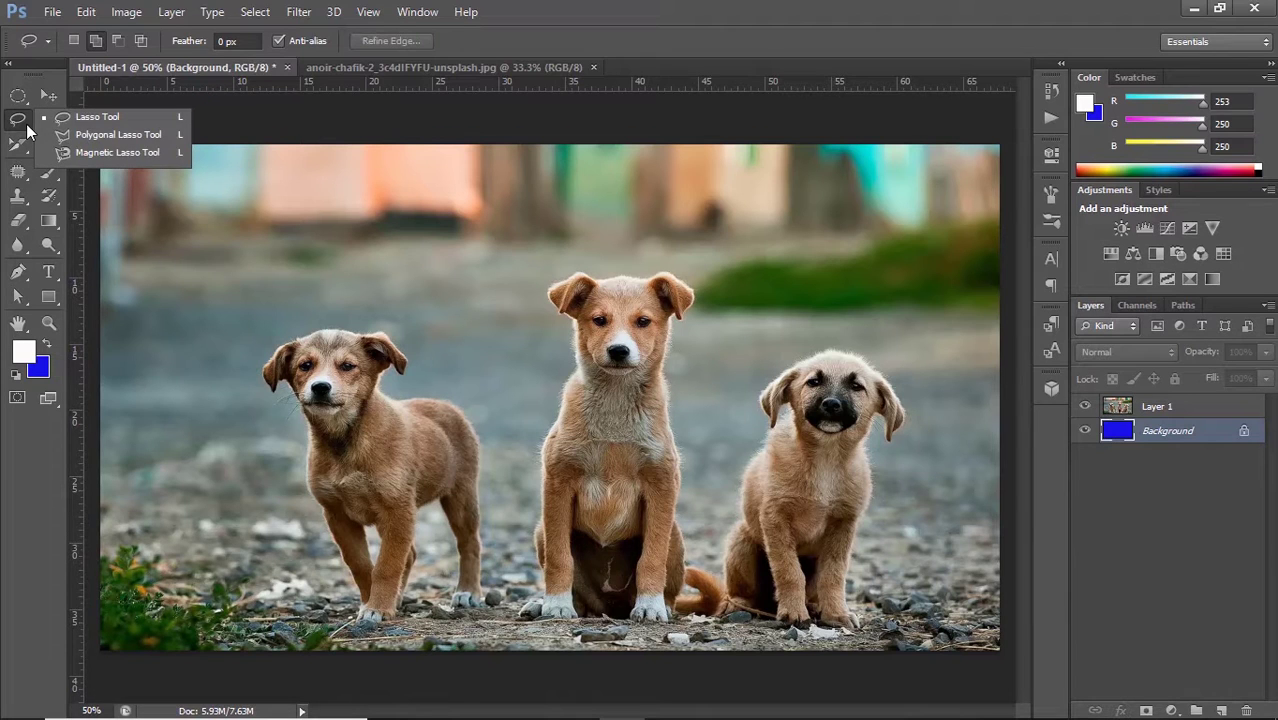
click(85, 136)
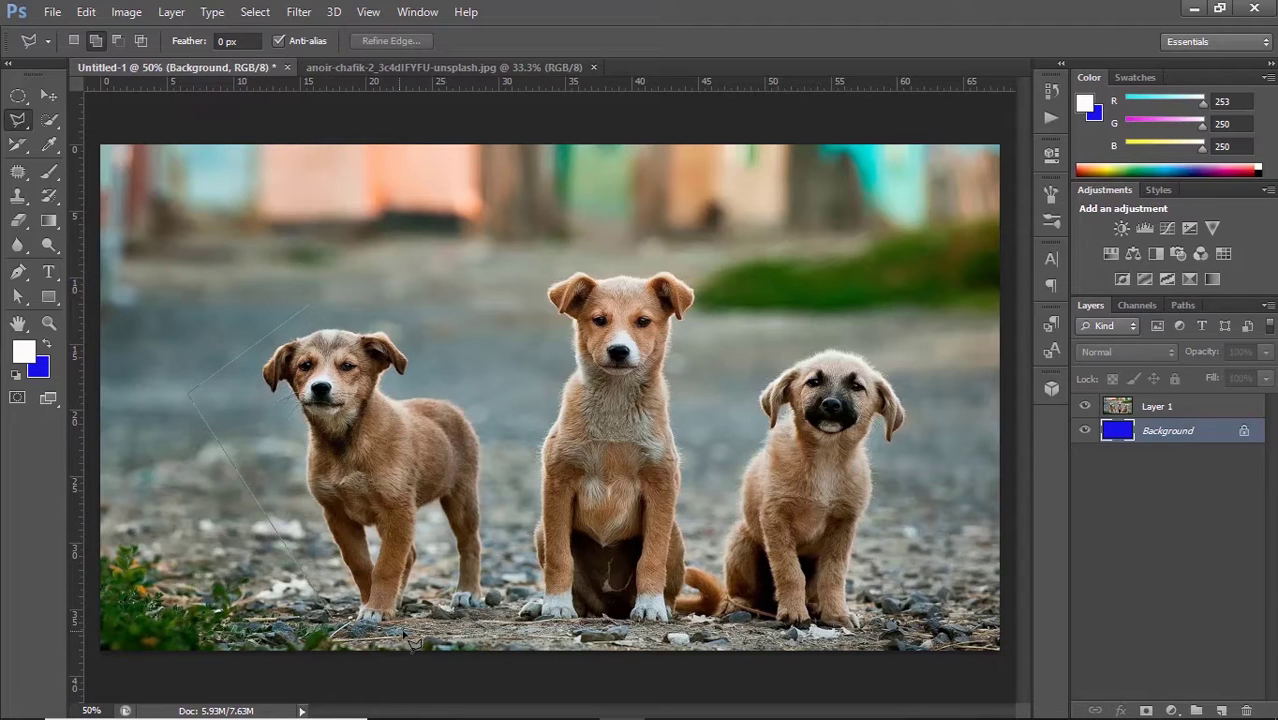
click(497, 617)
click(508, 527)
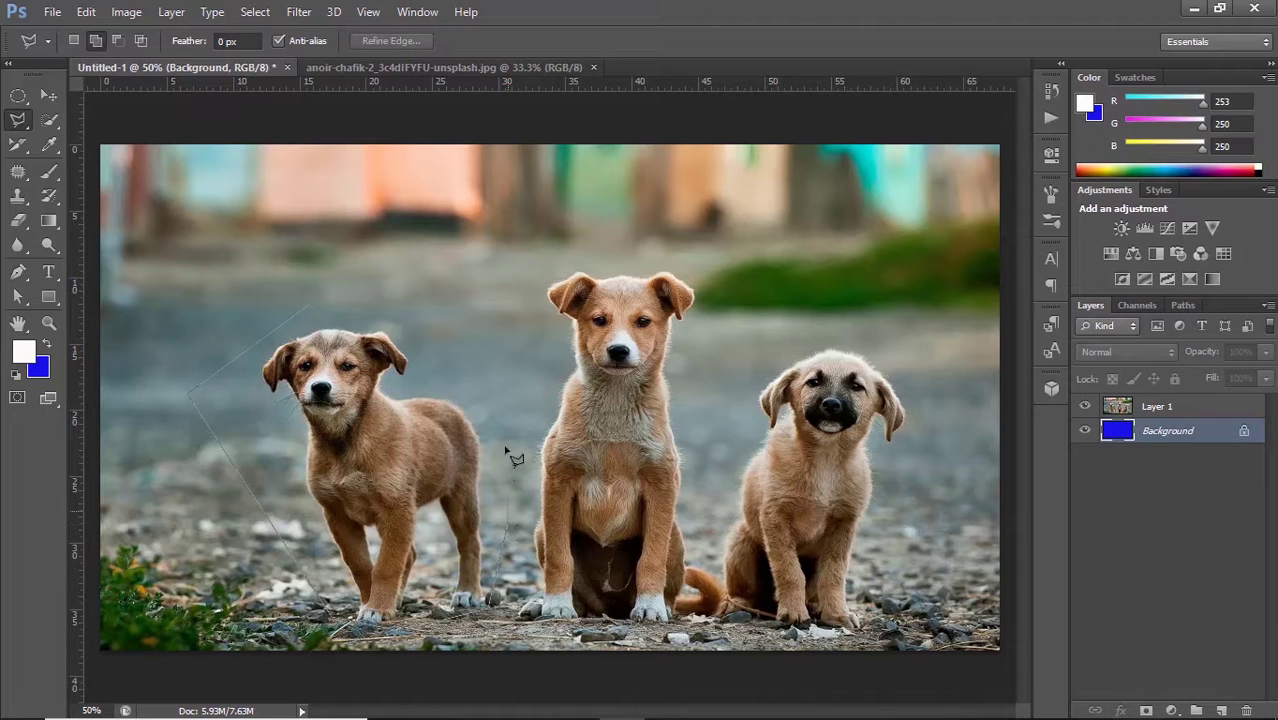
click(497, 392)
double_click(310, 310)
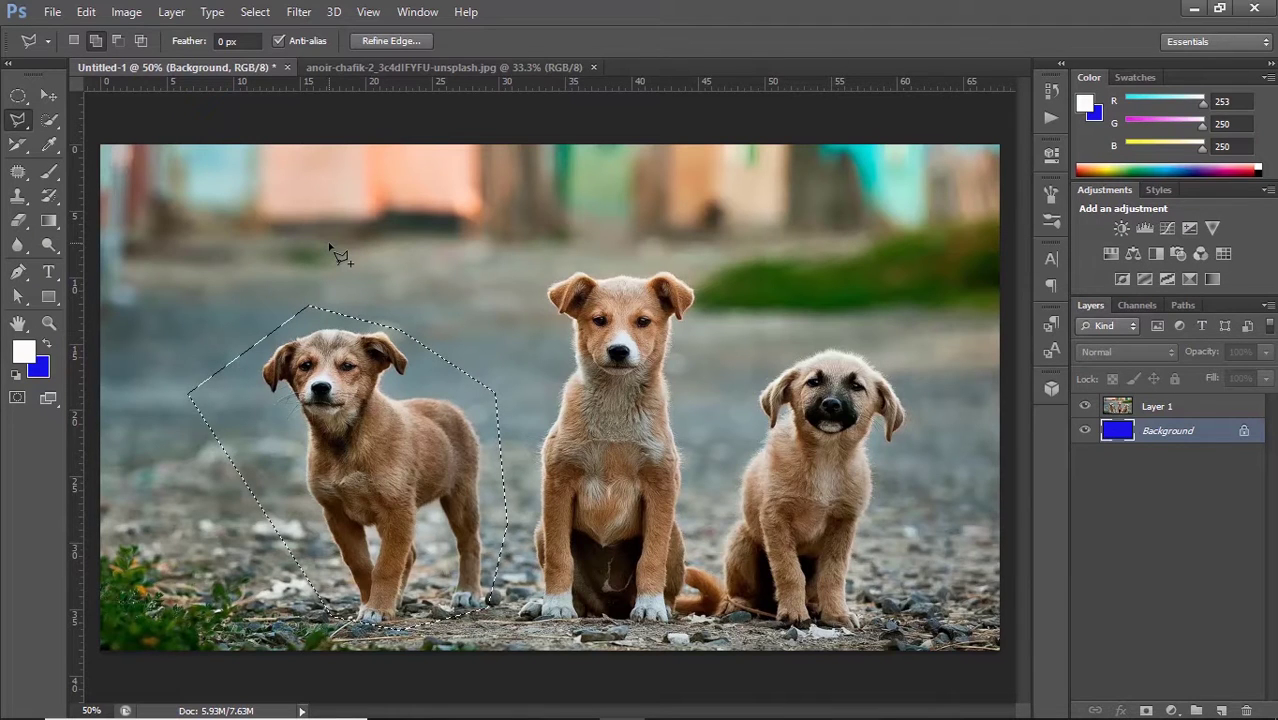
- Redraw the polygon selection around the left puppy and nudge it with the Move tool
key(ctrl+d)
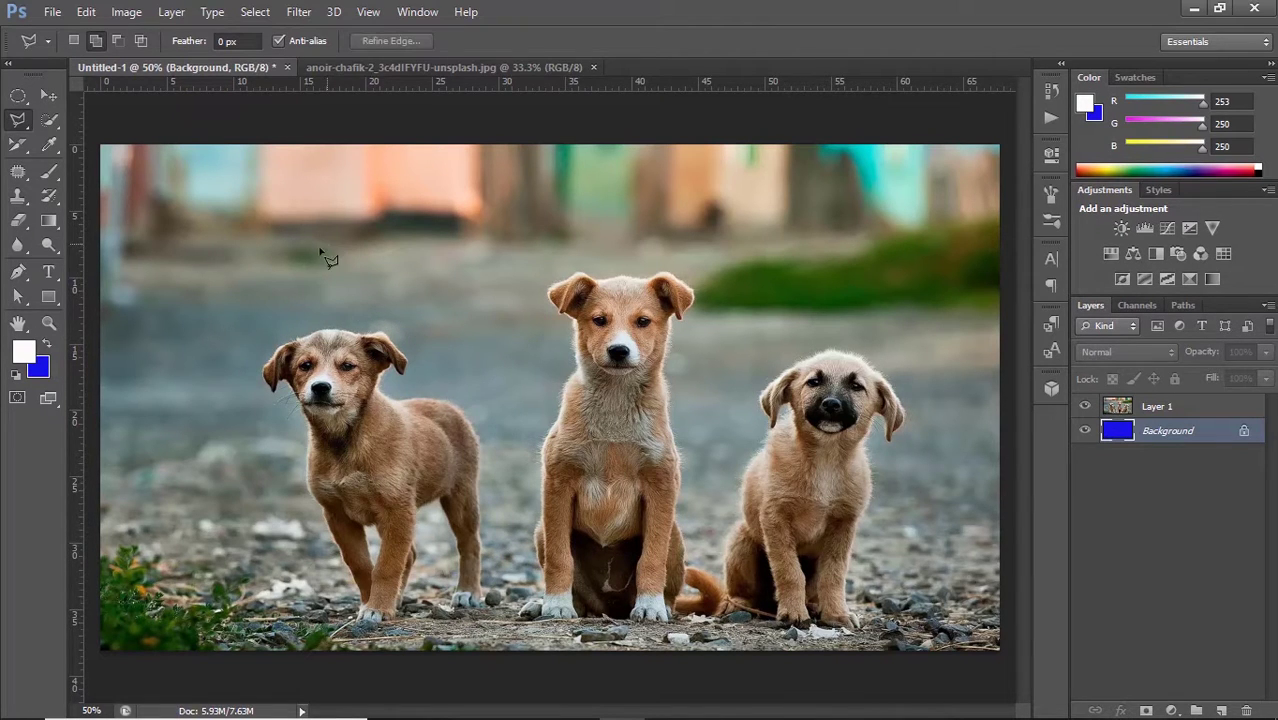
click(218, 464)
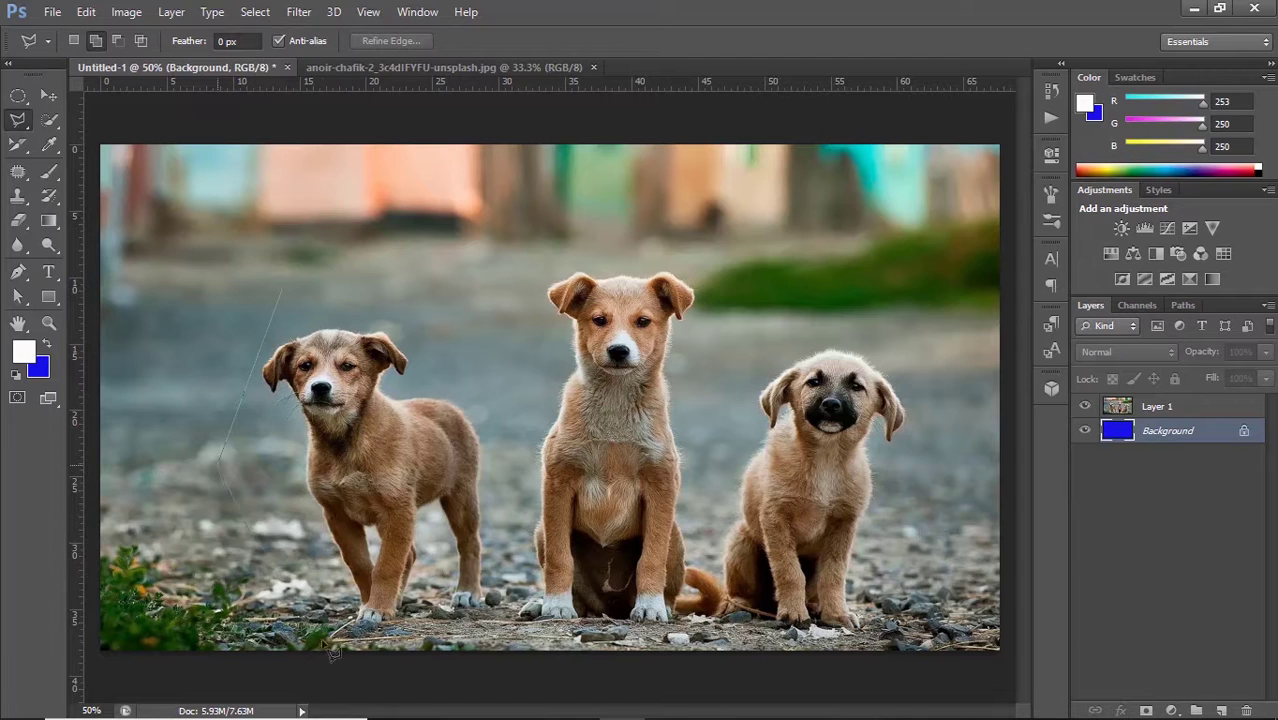
click(427, 648)
click(100, 189)
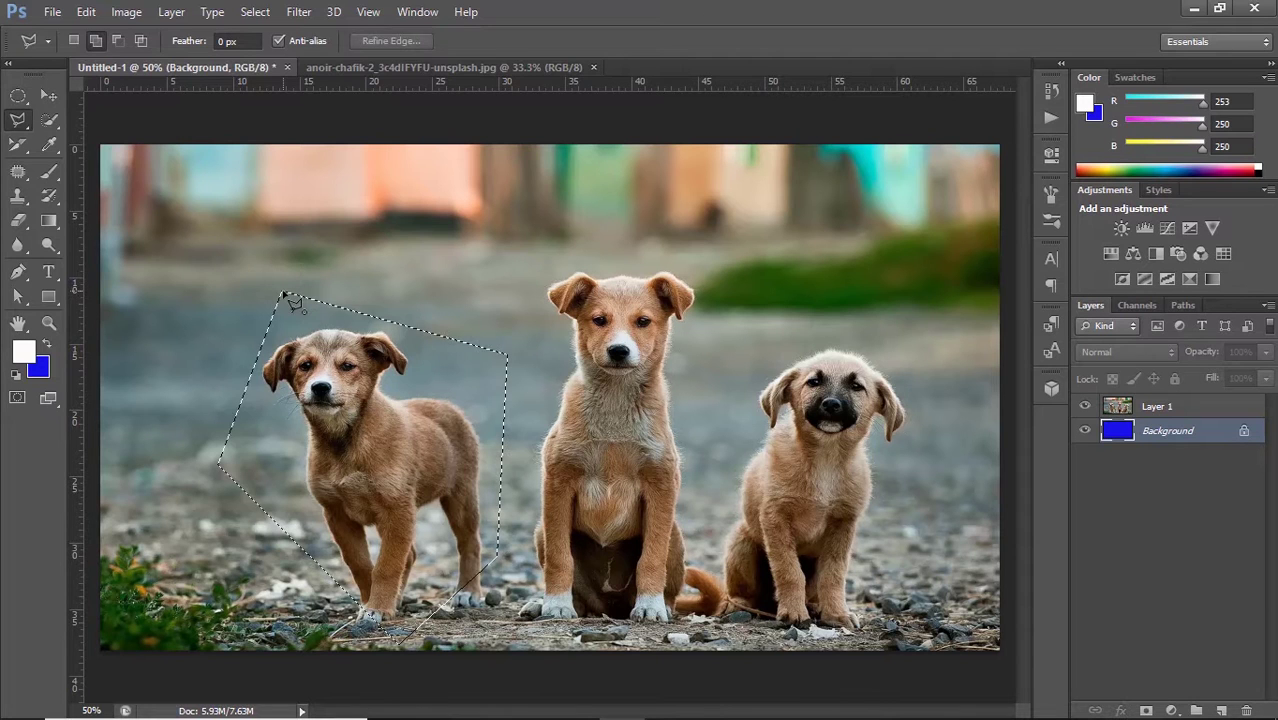
click(285, 297)
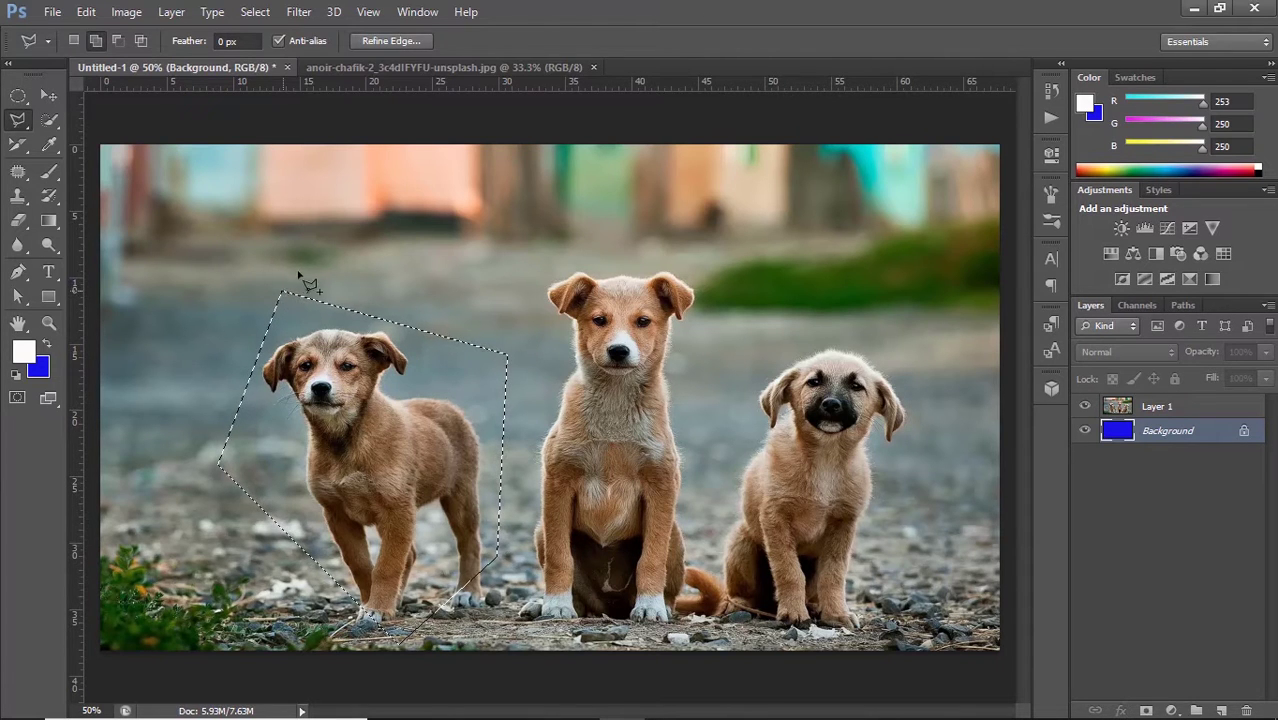
click(48, 92)
mouse_move(377, 478)
mouse_down()
mouse_move(386, 423)
mouse_move(372, 483)
mouse_up()
- Make Layer 1 active, nudge the selected puppy, then clear the selection
click(1131, 404)
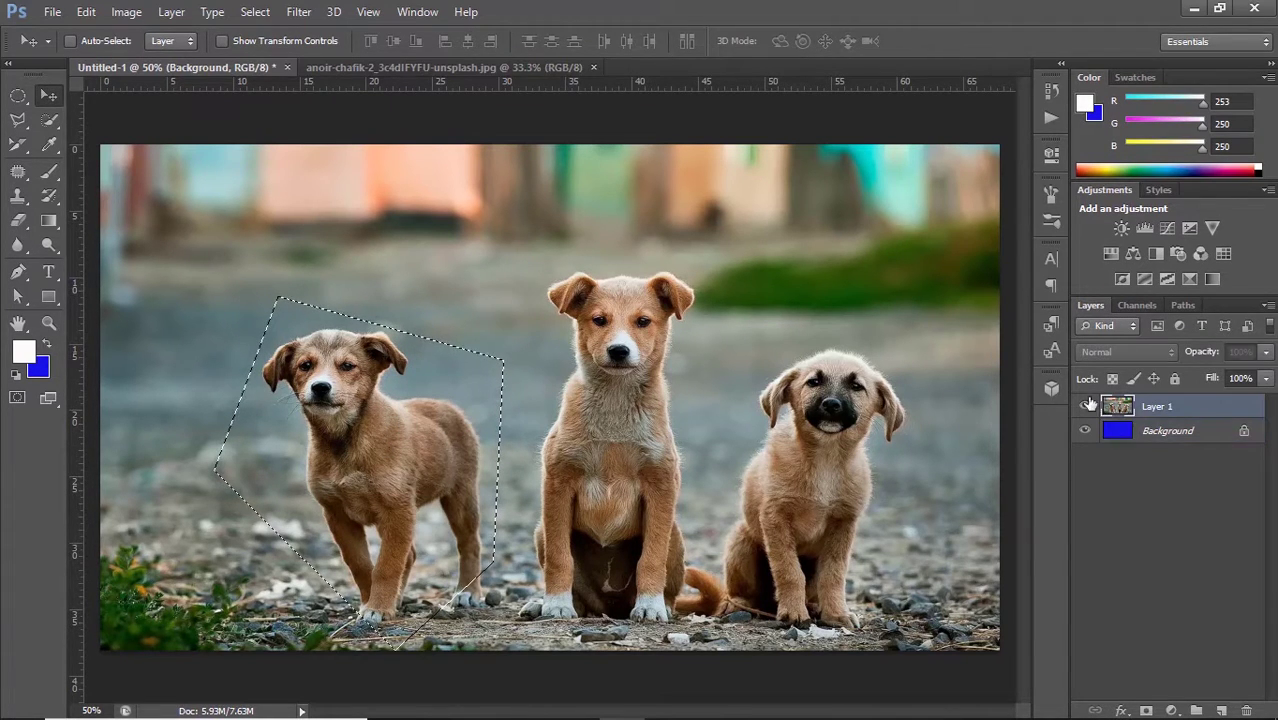
mouse_move(374, 450)
mouse_down()
mouse_move(391, 413)
mouse_move(378, 418)
mouse_move(380, 384)
mouse_move(348, 424)
mouse_move(367, 415)
mouse_up()
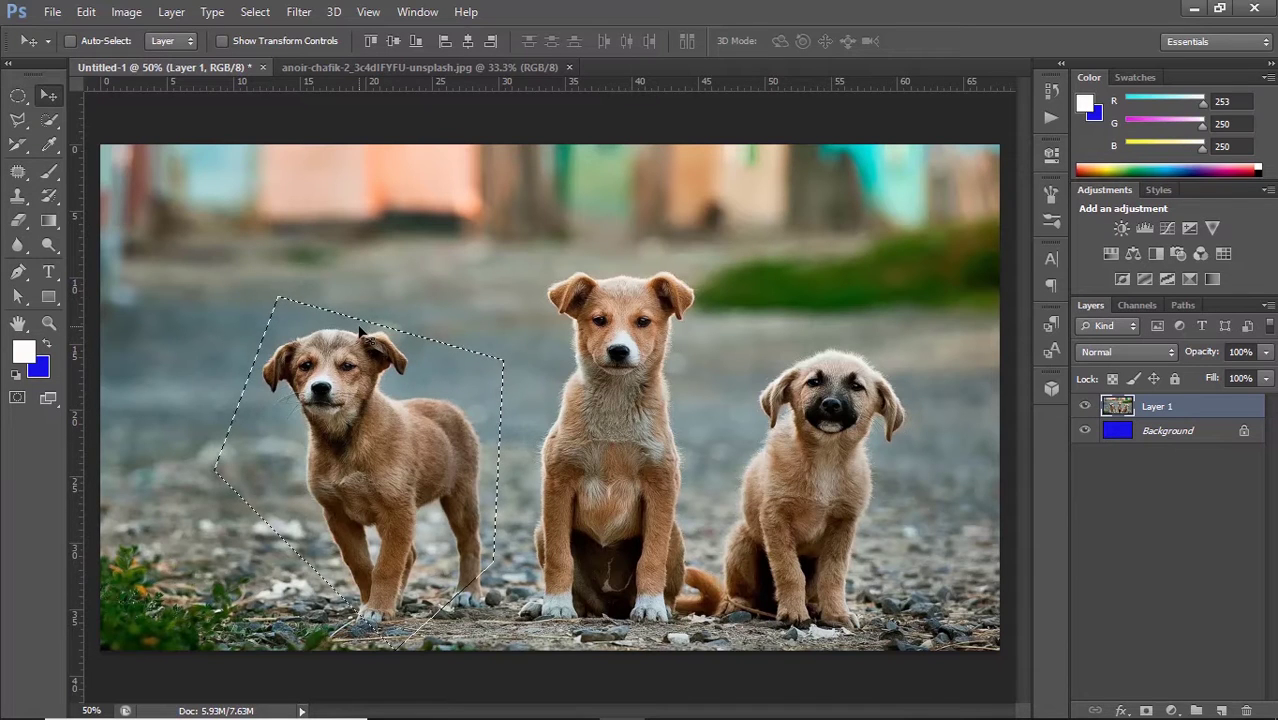
key(ctrl+d)
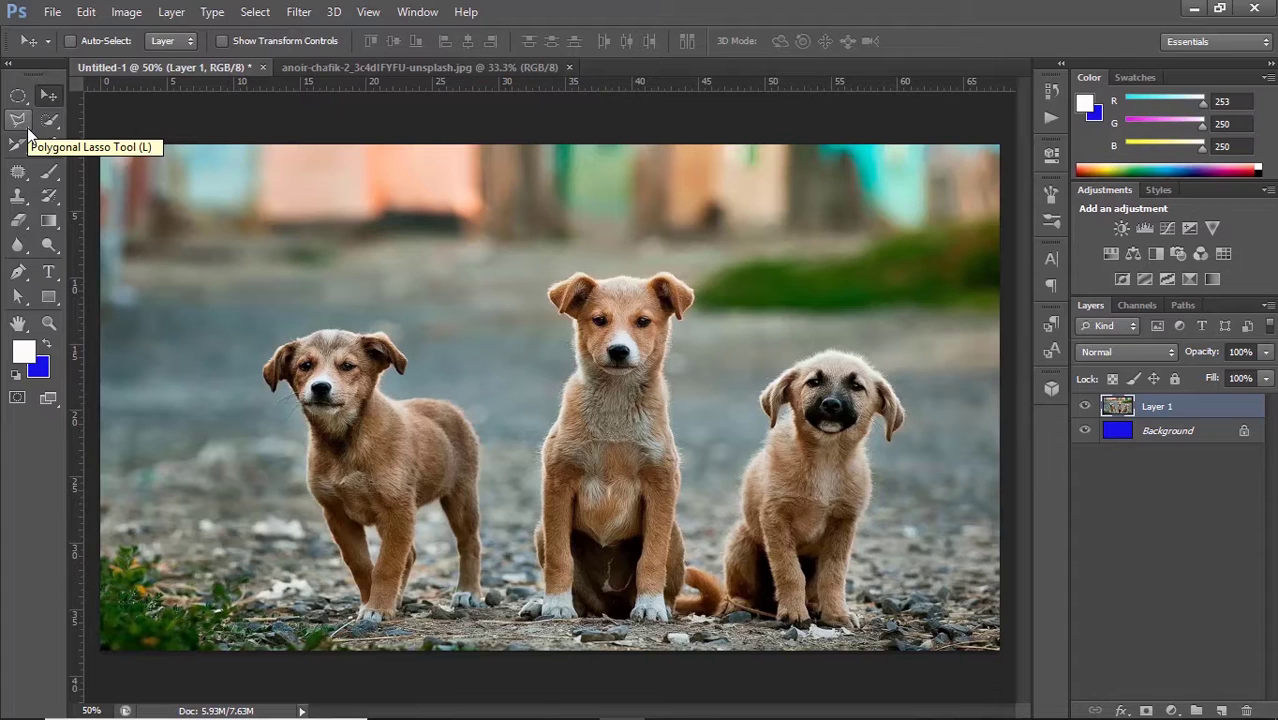
- Switch to the Magnetic Lasso tool and zoom the photo to 100%
click(29, 135)
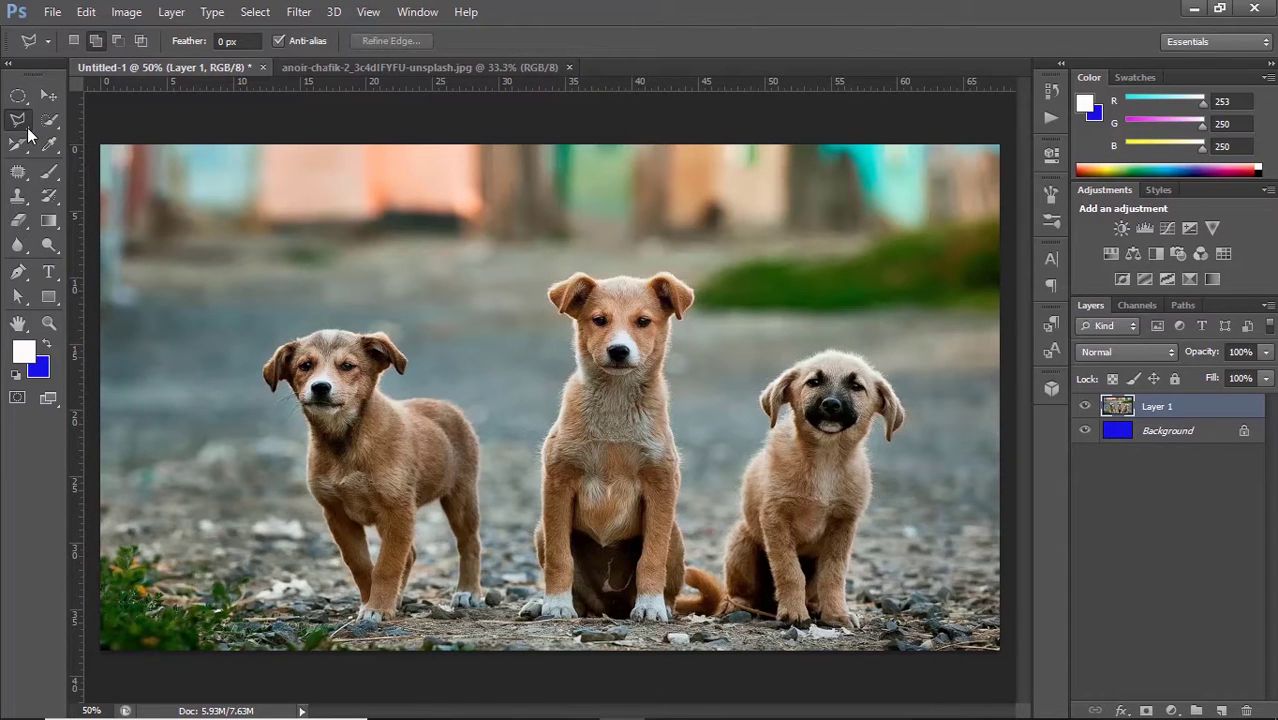
right_click(28, 130)
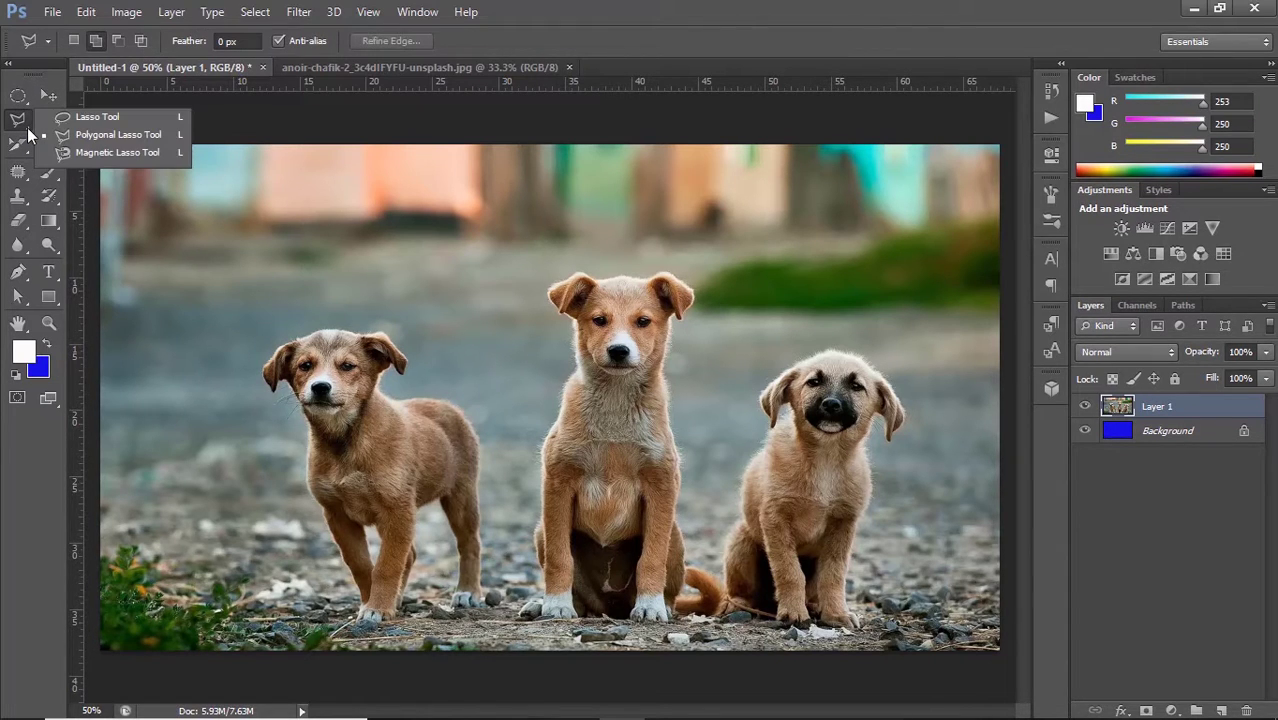
click(83, 152)
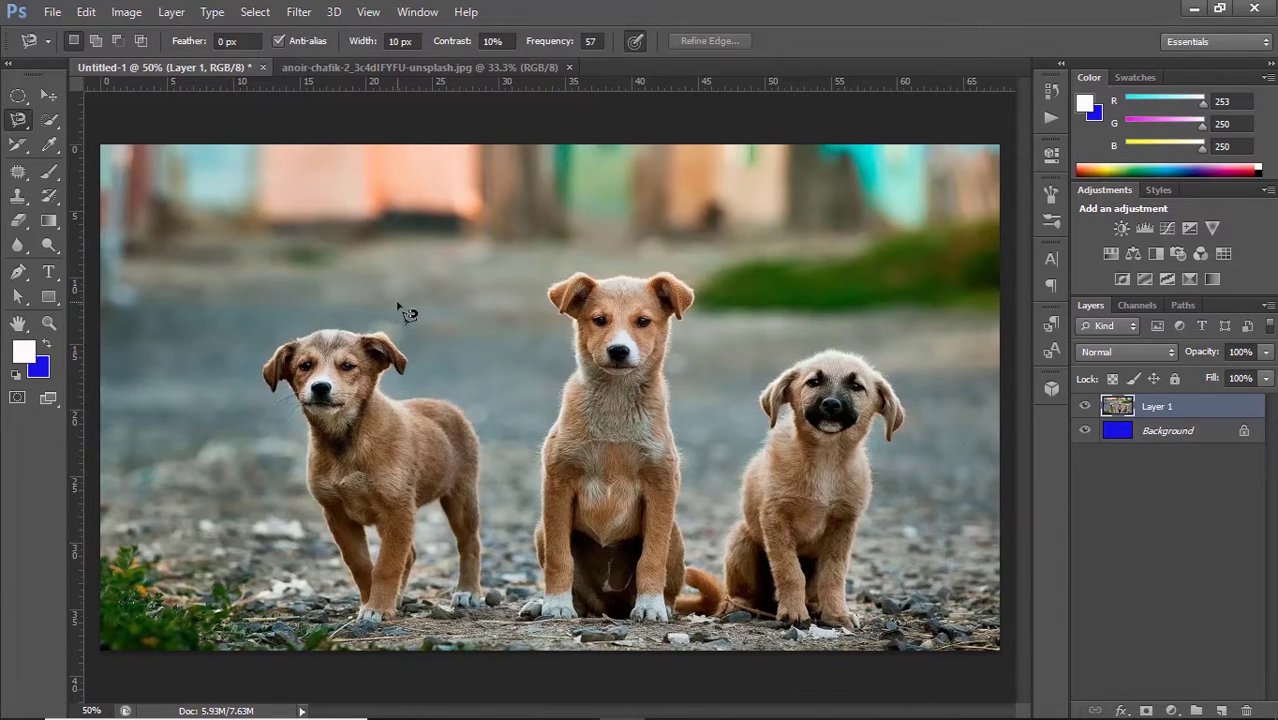
key(ctrl+plus)
key(ctrl+plus)
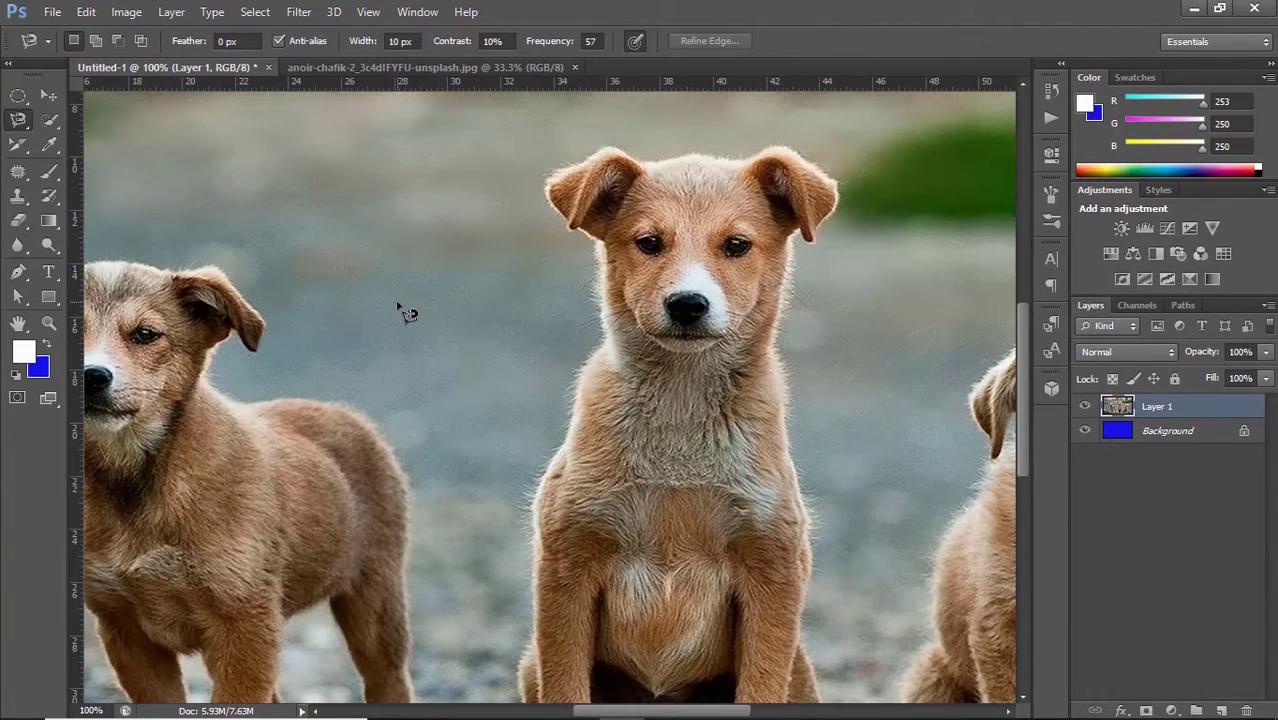
mouse_move(620, 702)
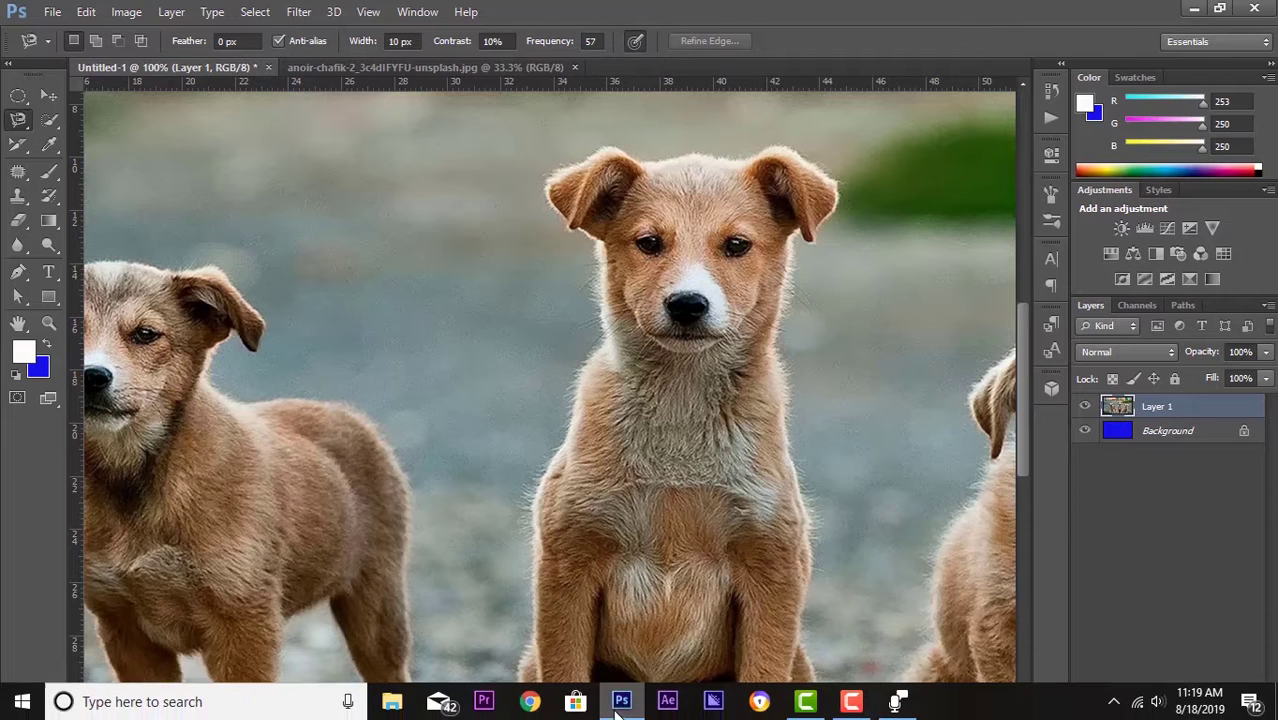
- Close a magnetic selection around the left puppy, then shift it slightly up and right
drag(617, 711, 541, 711)
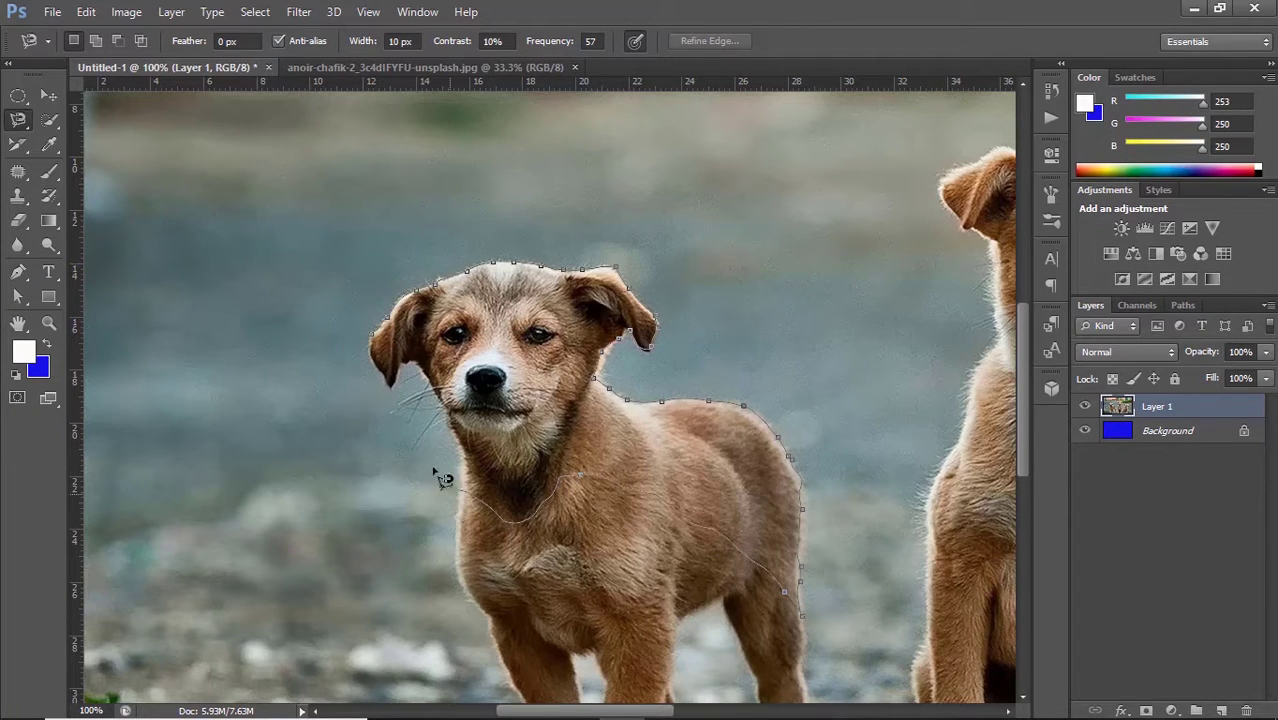
click(378, 343)
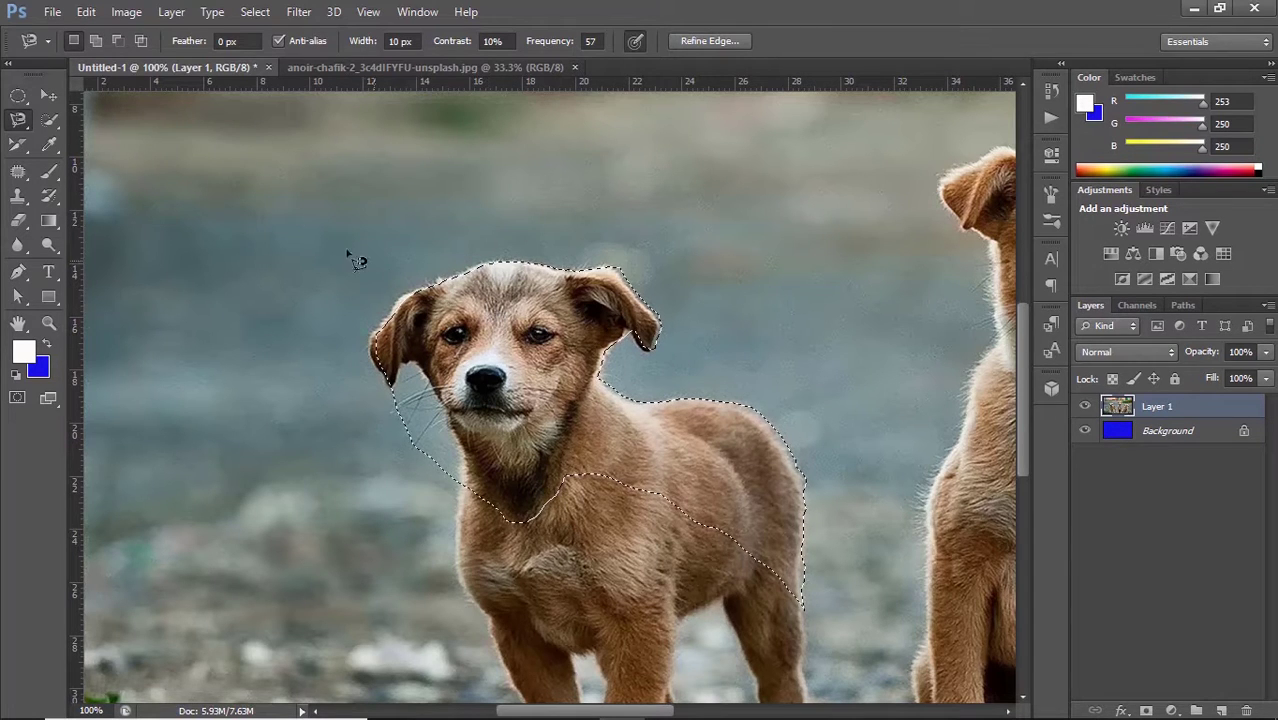
click(49, 95)
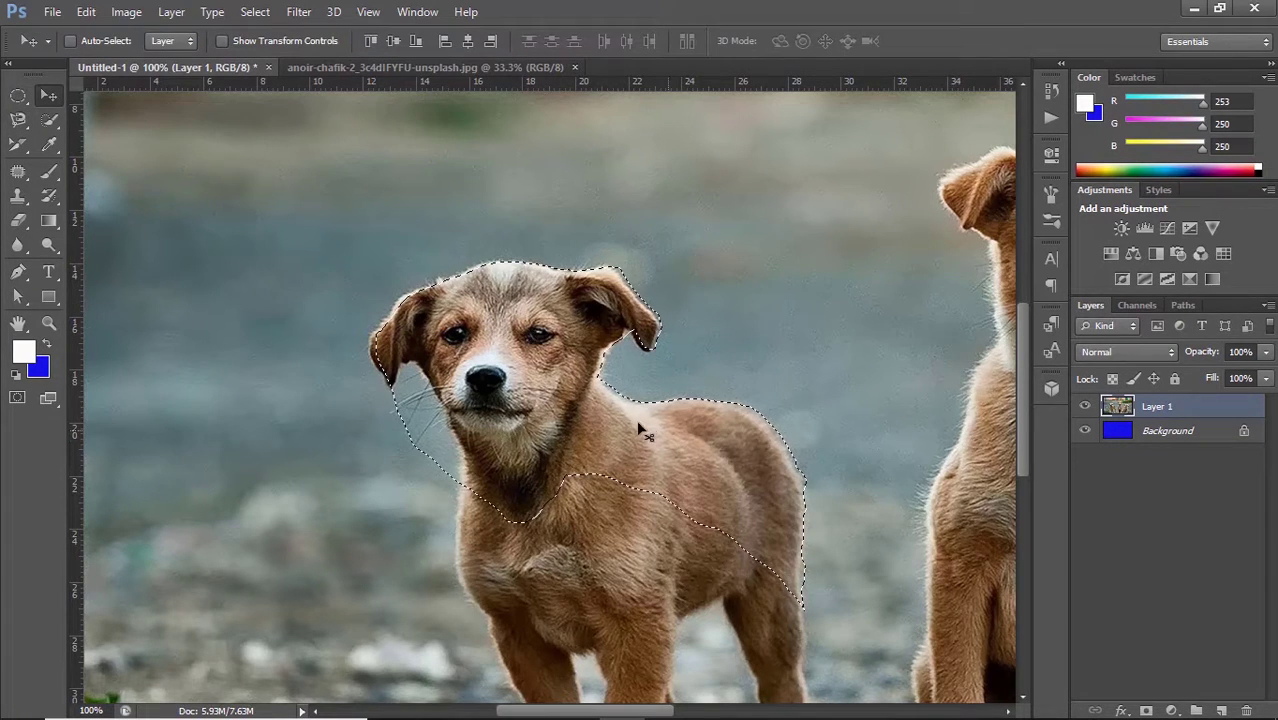
mouse_move(606, 402)
mouse_down()
mouse_move(634, 317)
mouse_move(582, 308)
mouse_move(617, 393)
mouse_move(574, 340)
mouse_move(517, 346)
mouse_move(516, 387)
mouse_move(548, 416)
mouse_move(610, 426)
mouse_up()
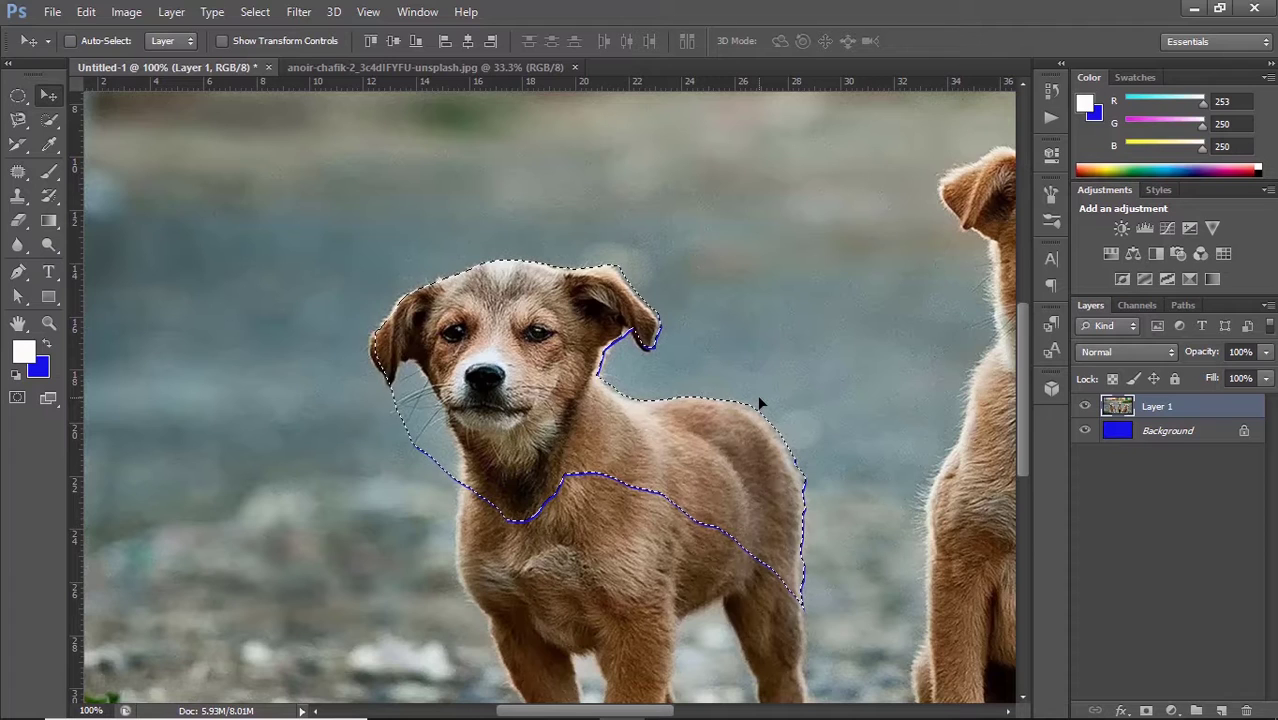
- Clear the dog selection and zoom out to view the whole puppies photo
key(ctrl+d)
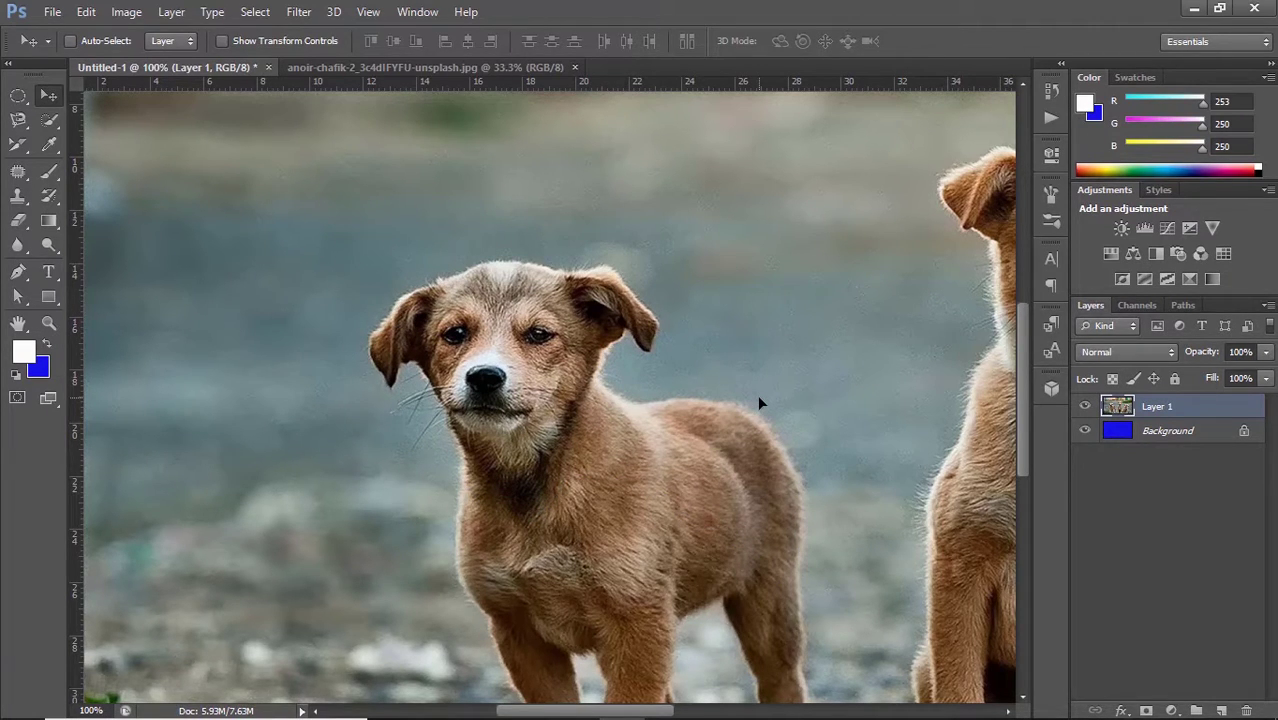
key(ctrl+minus)
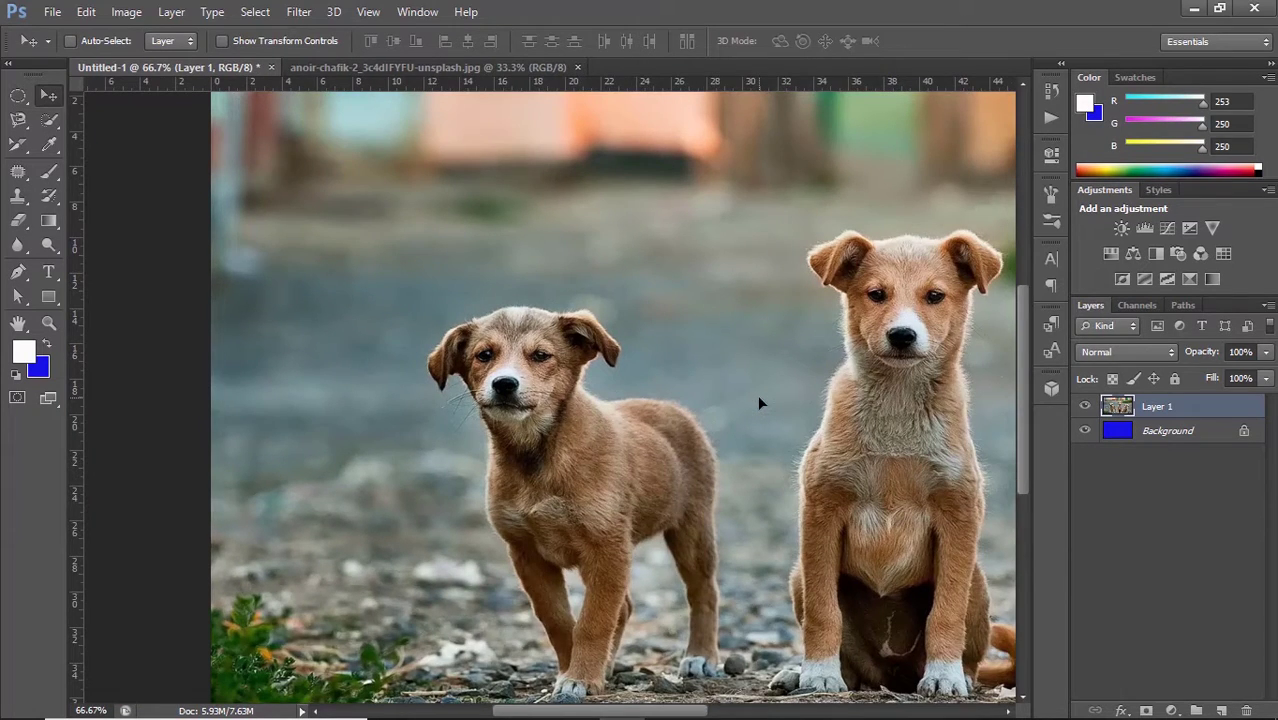
key(ctrl+minus)
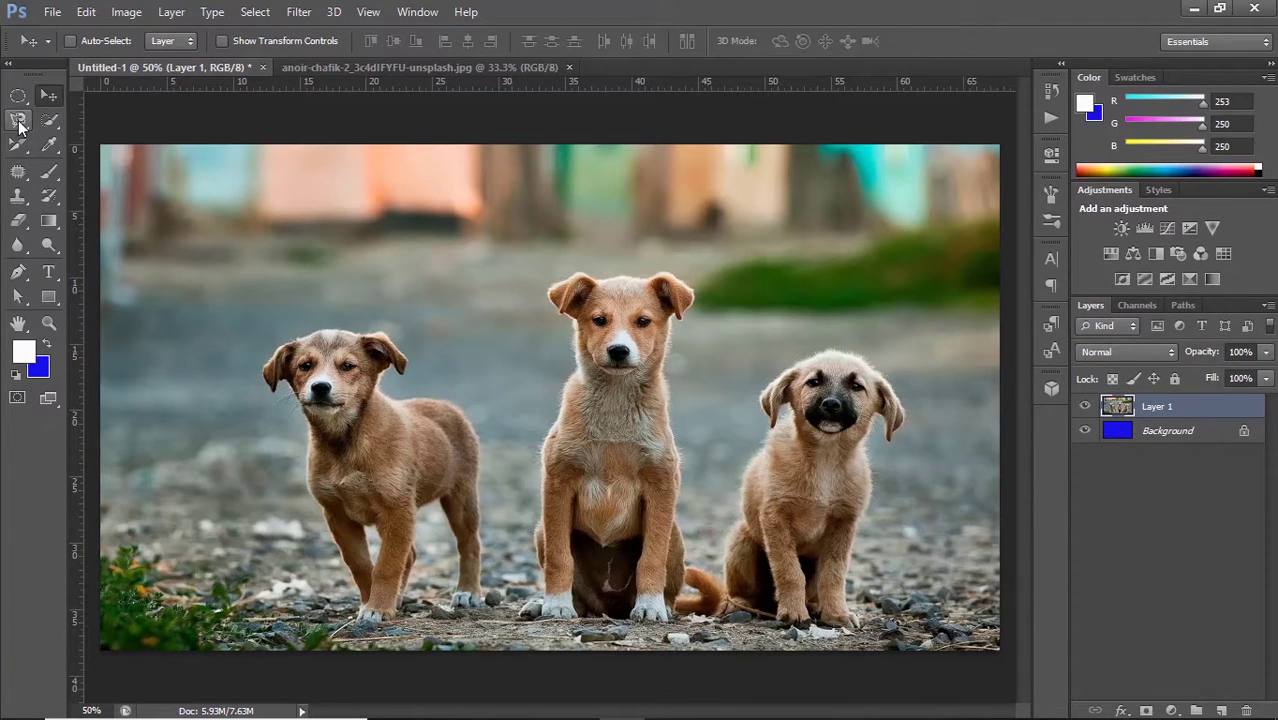
- Switch from the lasso variants to the Quick Selection Tool in the toolbar flyout
click(19, 122)
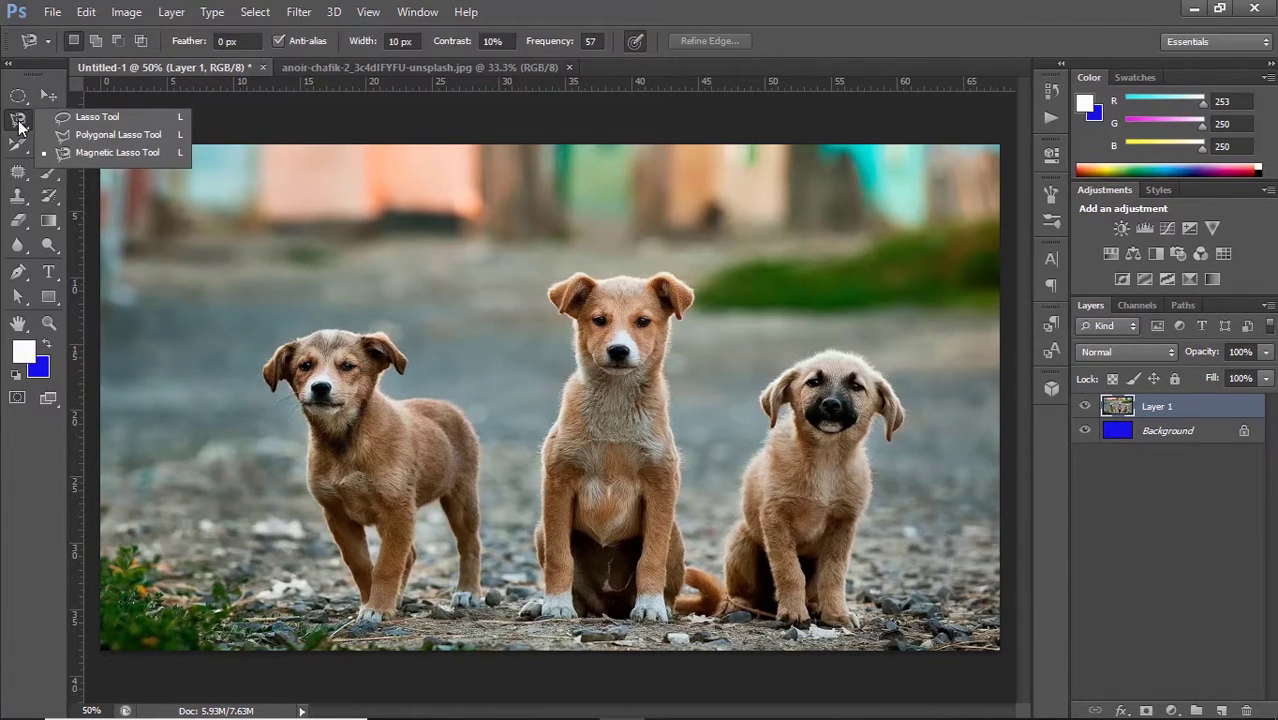
click(90, 117)
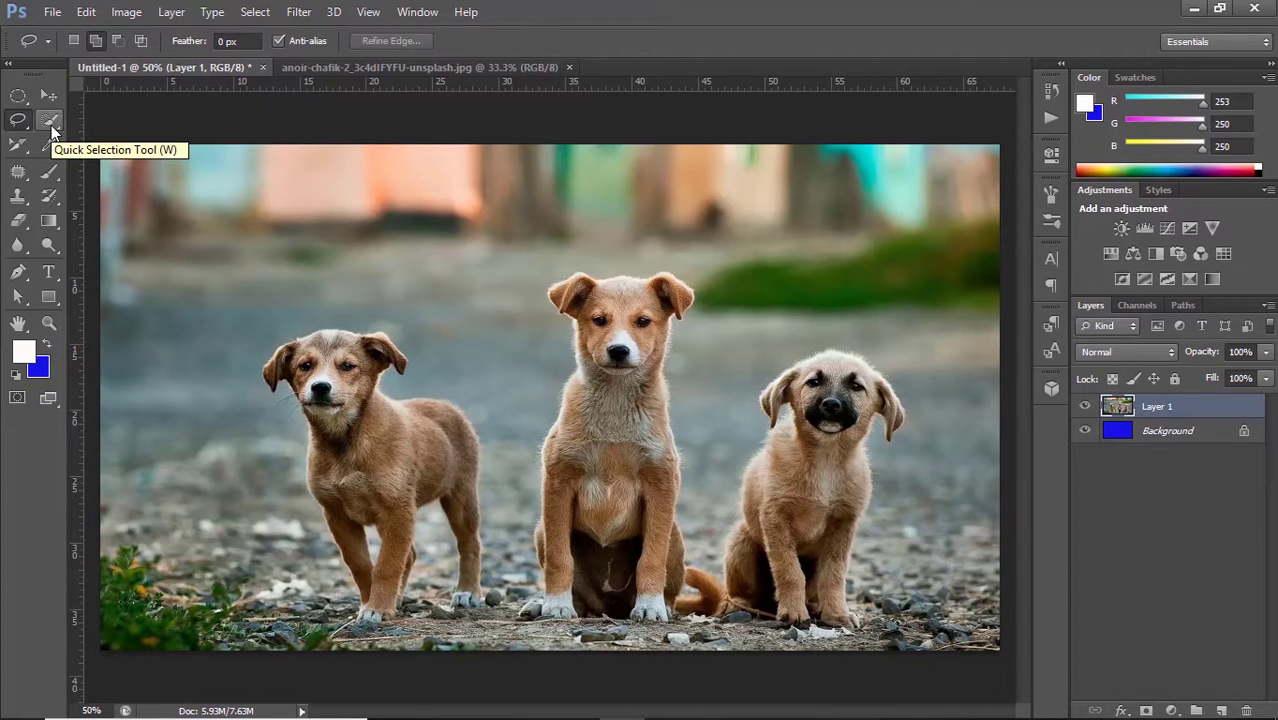
click(51, 127)
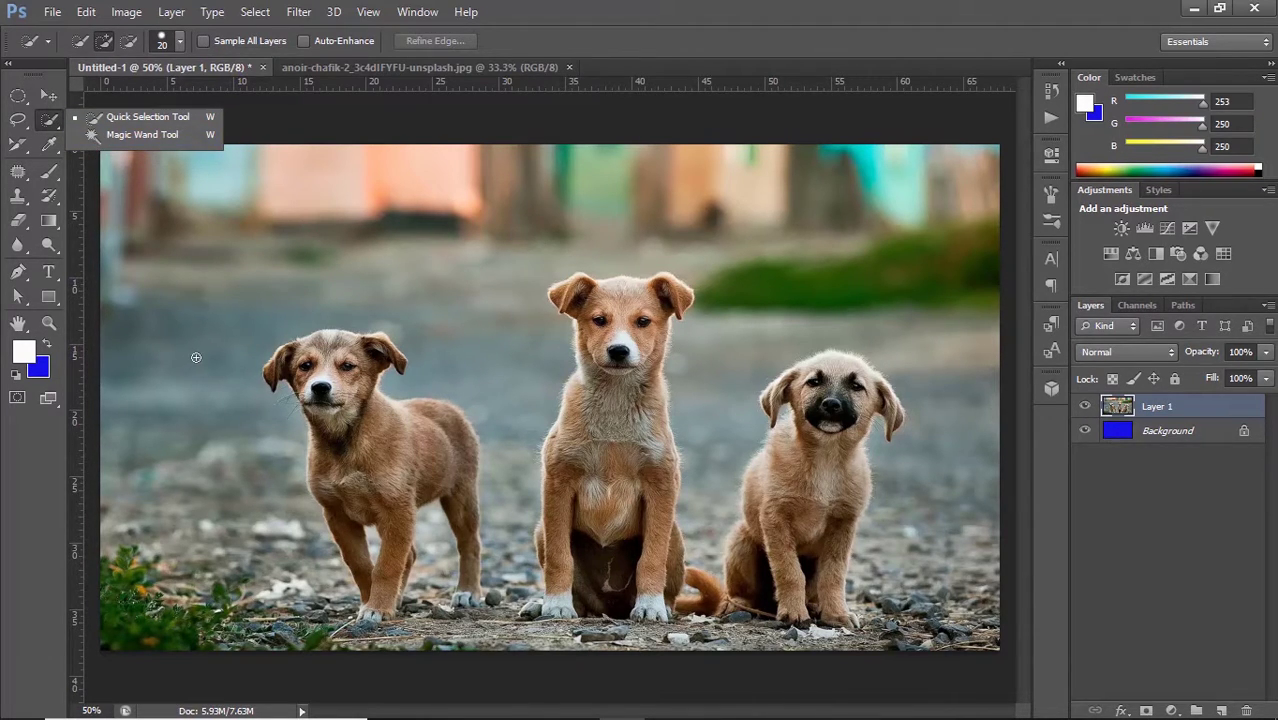
click(138, 118)
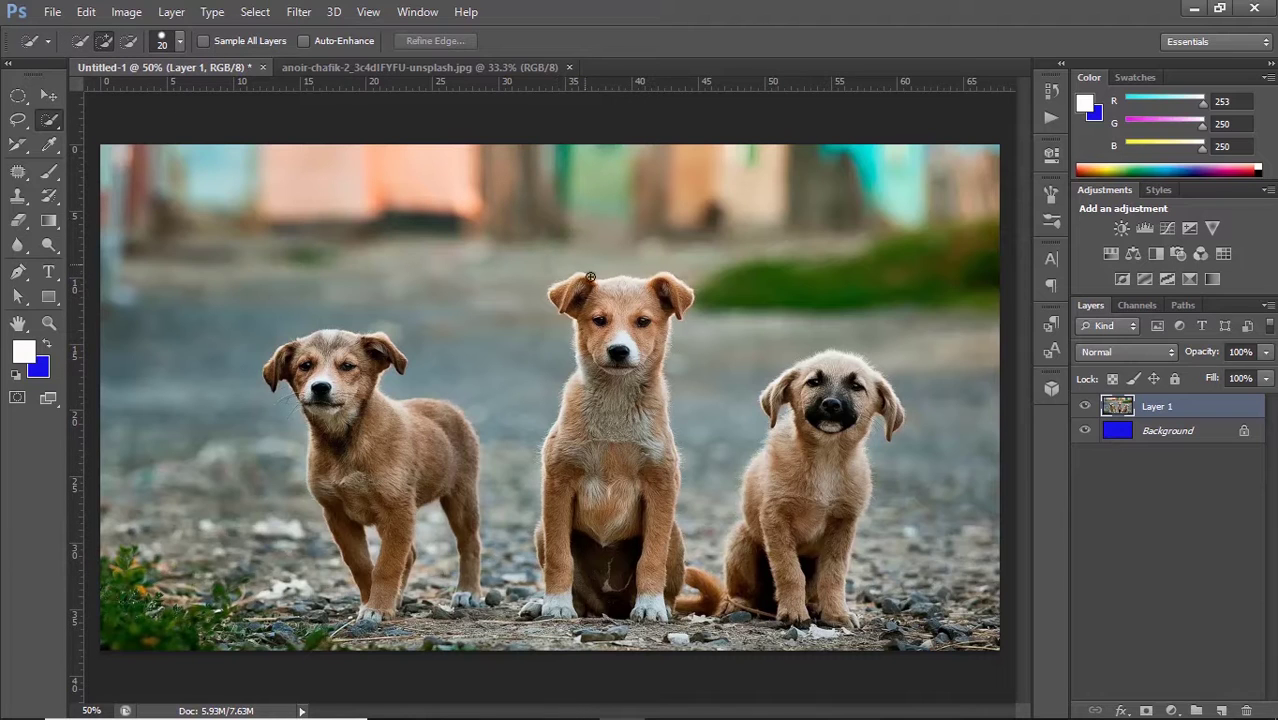
- Brush a new quick selection over the middle puppy from forehead down, extending across its ear
click(81, 40)
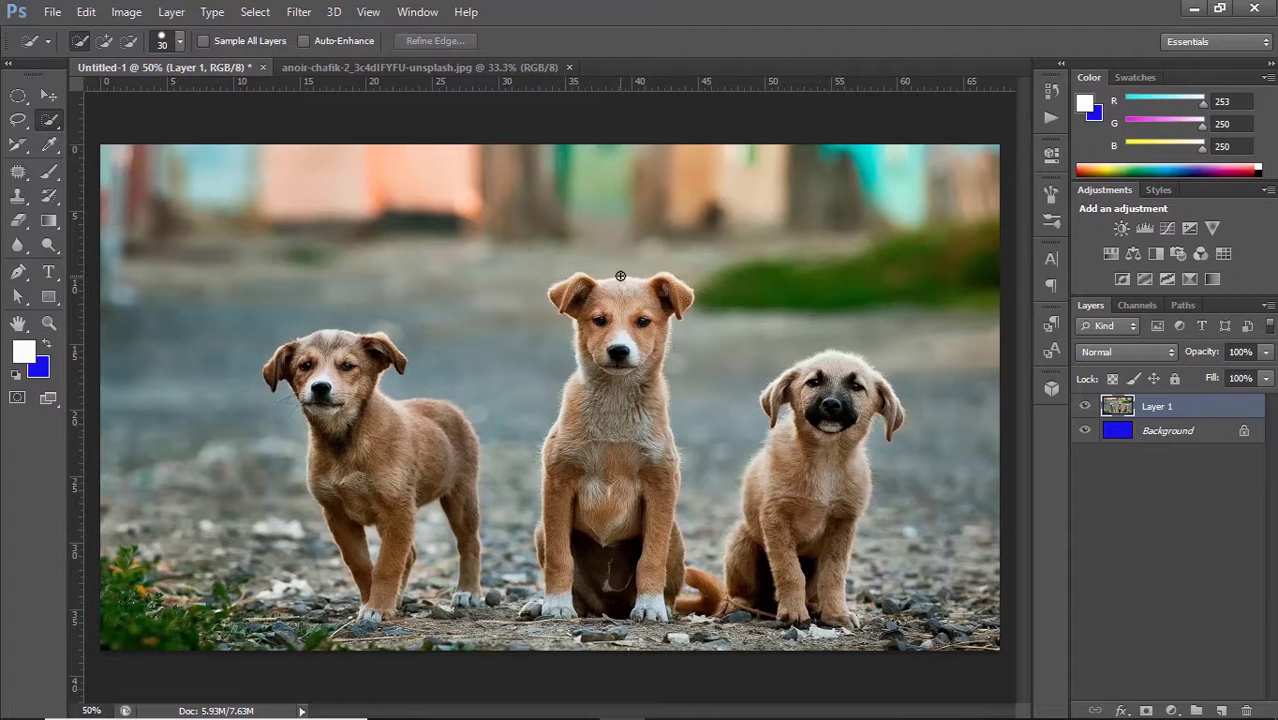
mouse_move(621, 300)
mouse_down()
mouse_move(601, 426)
mouse_move(582, 449)
mouse_move(595, 537)
mouse_move(586, 594)
mouse_move(562, 518)
mouse_move(546, 526)
mouse_up()
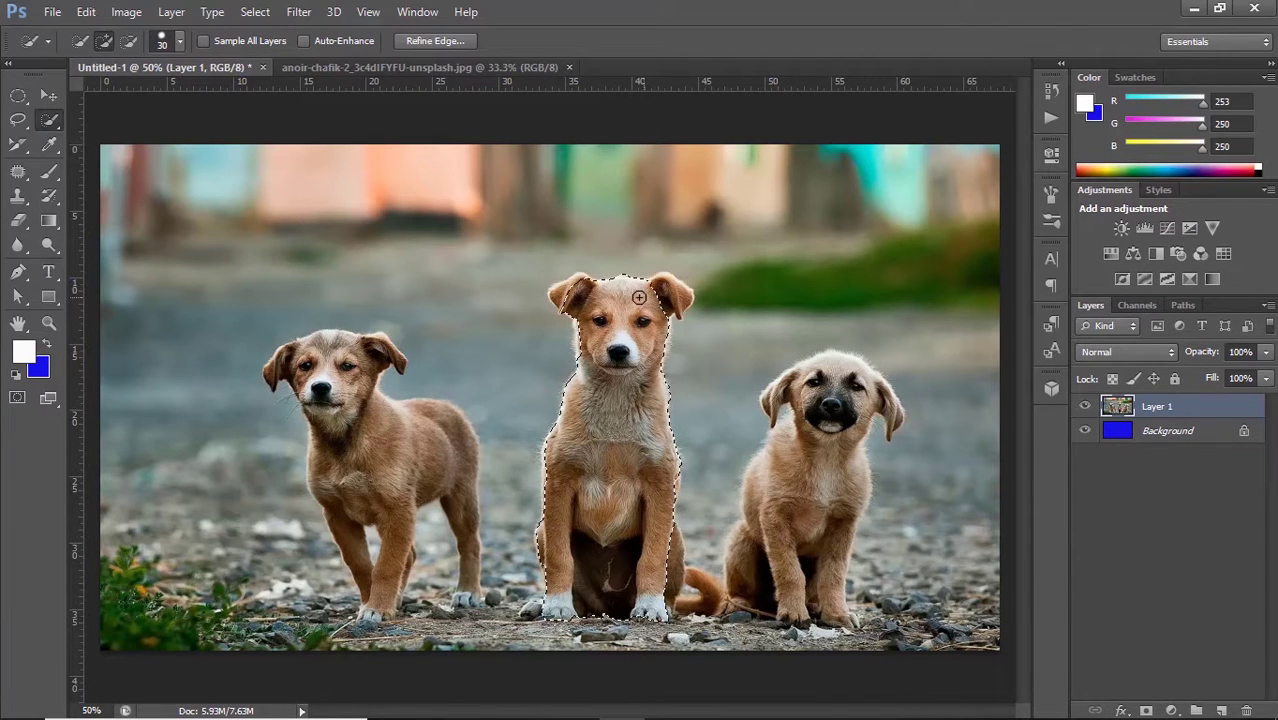
drag(639, 297, 669, 282)
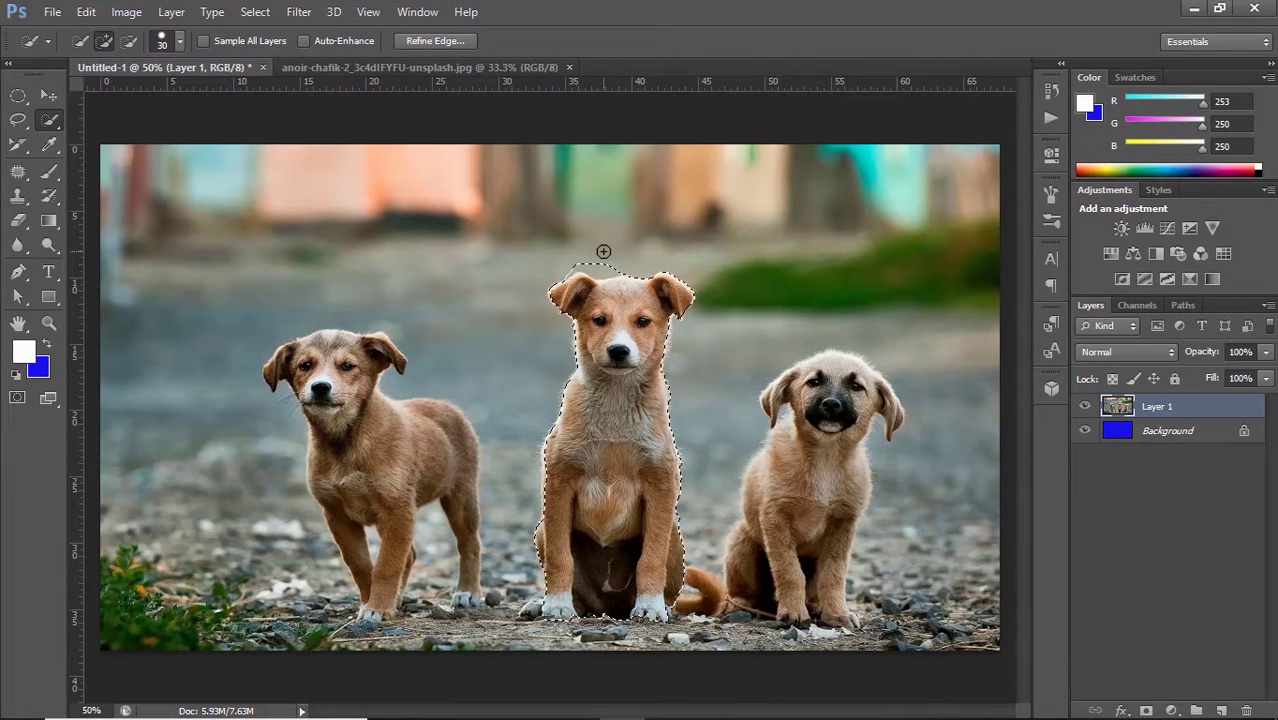
- Subtract the stray background bulge above the middle puppy's head from the selection
click(133, 36)
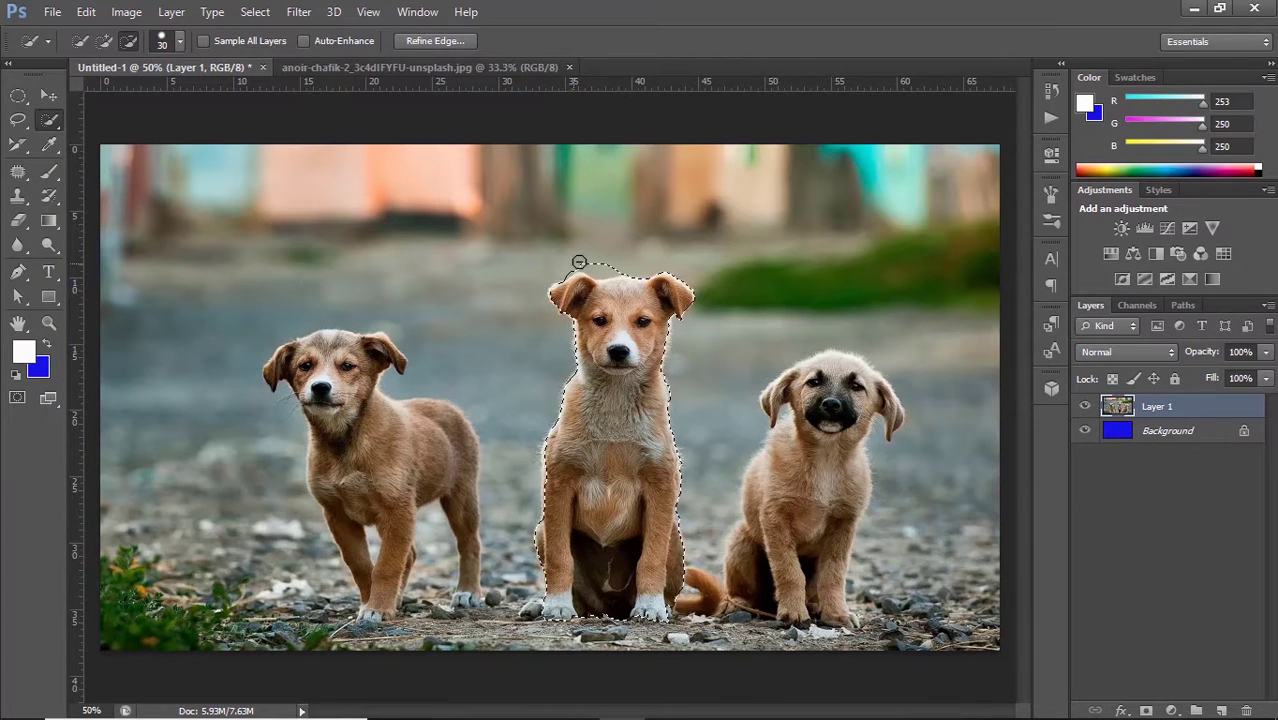
drag(579, 262, 605, 267)
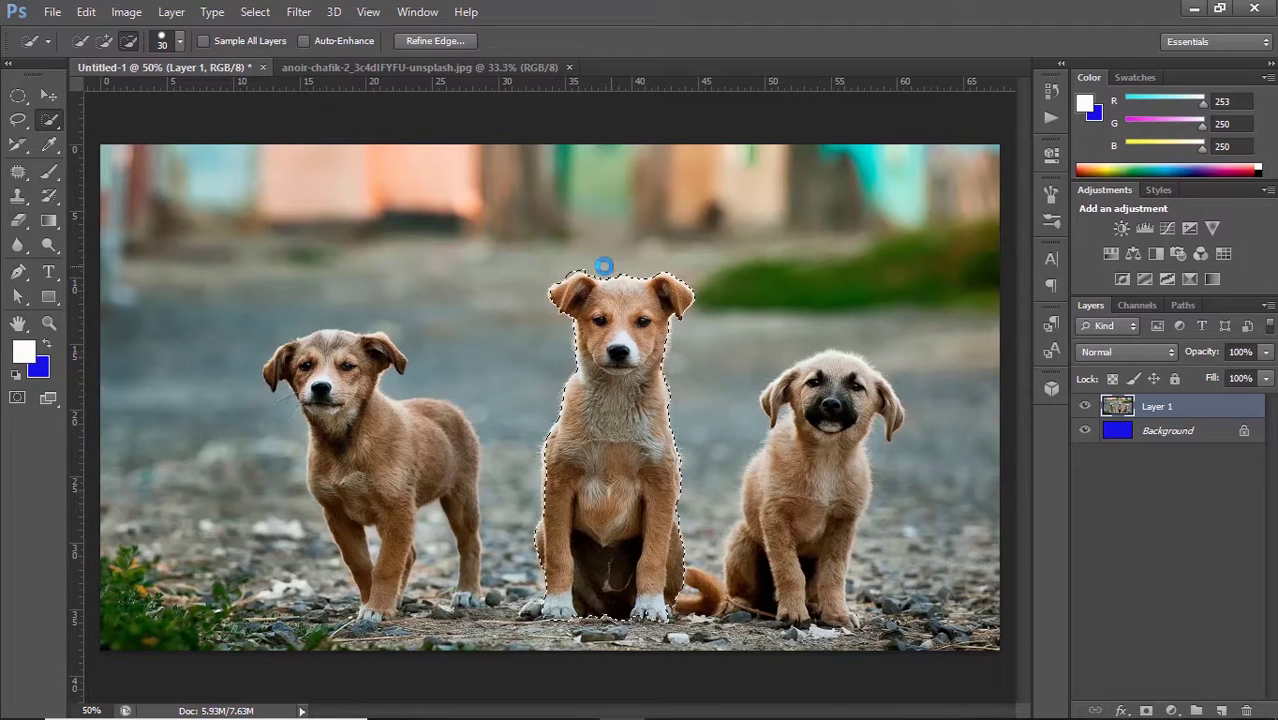
drag(602, 266, 591, 272)
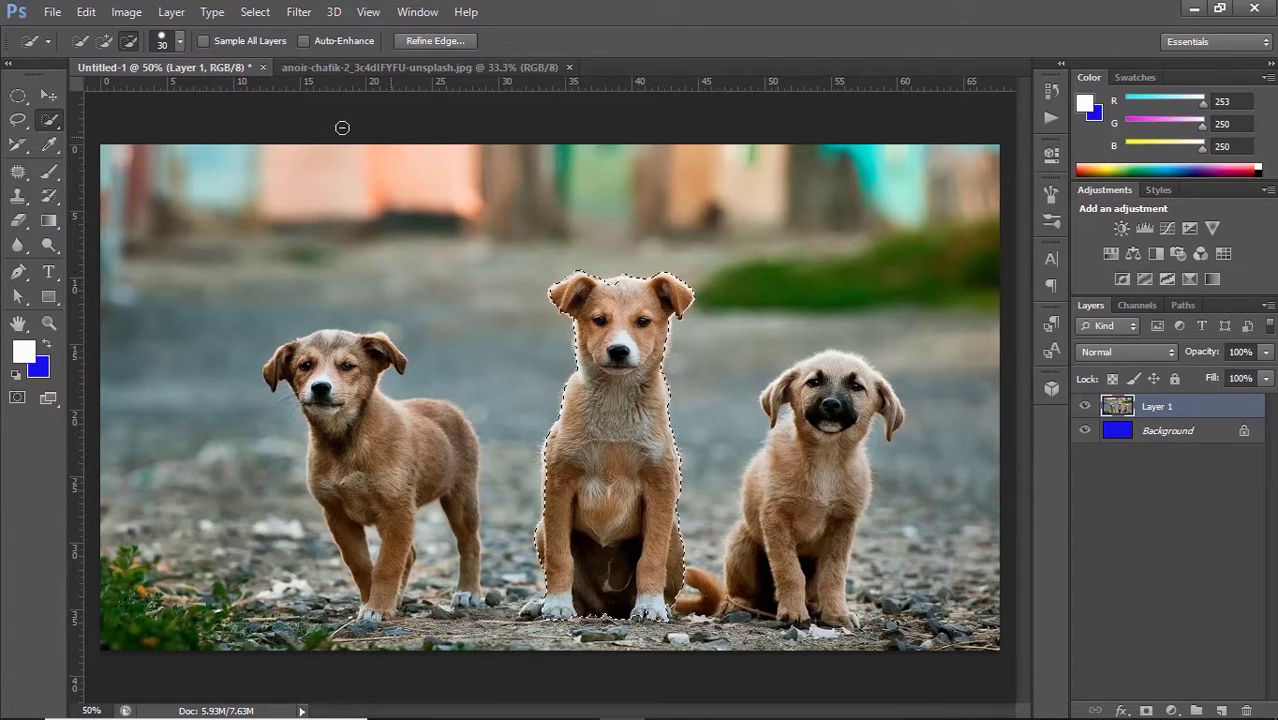
- Start a fresh quick selection covering the whole middle puppy up to the top of its head
click(84, 40)
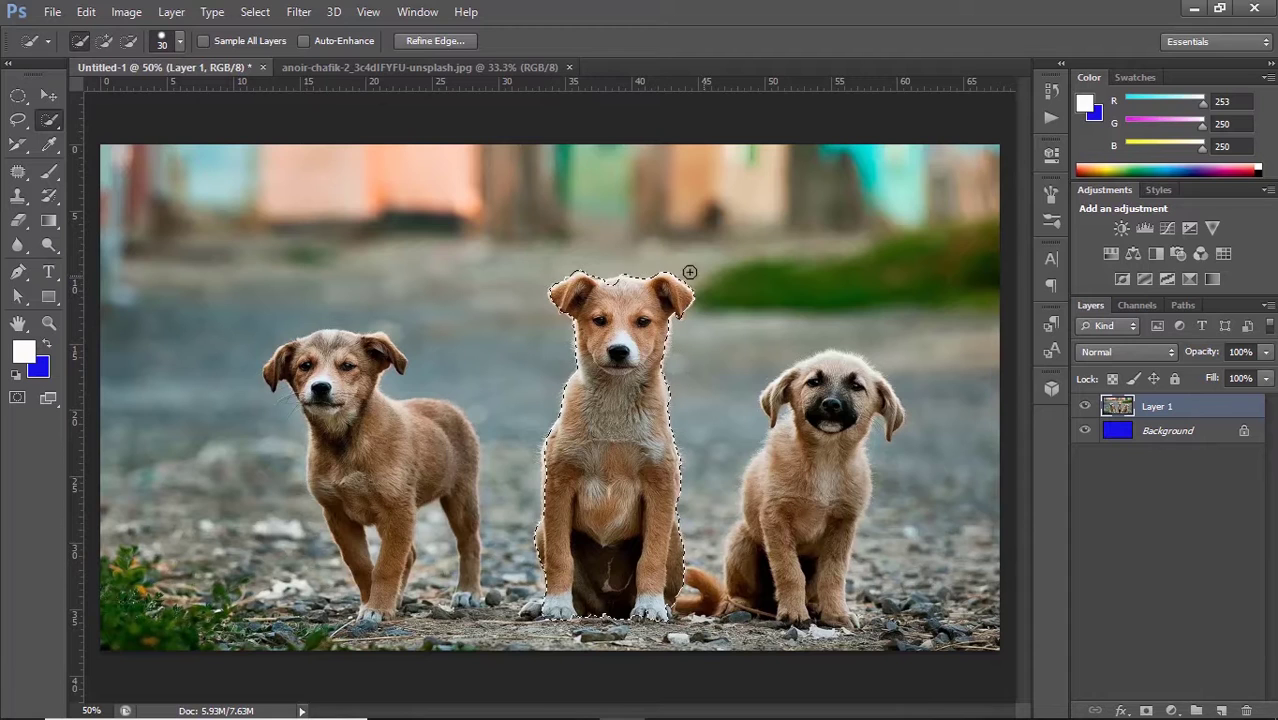
click(610, 280)
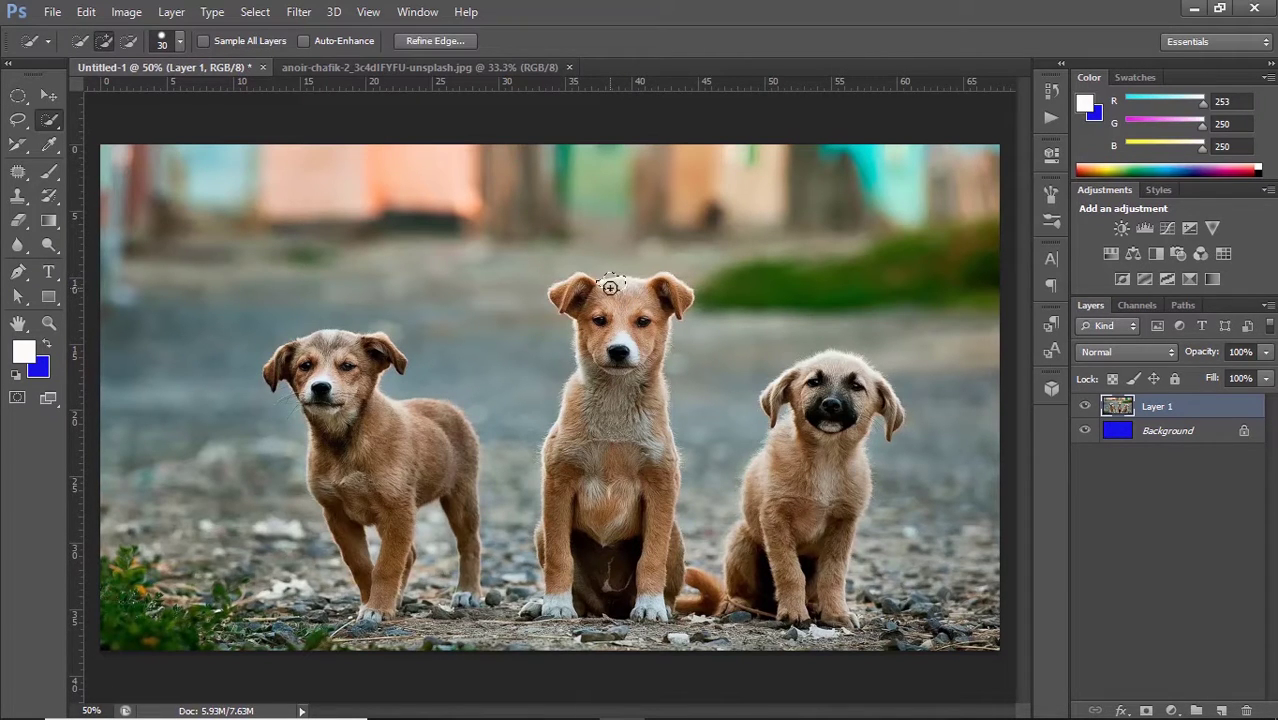
drag(610, 277, 594, 510)
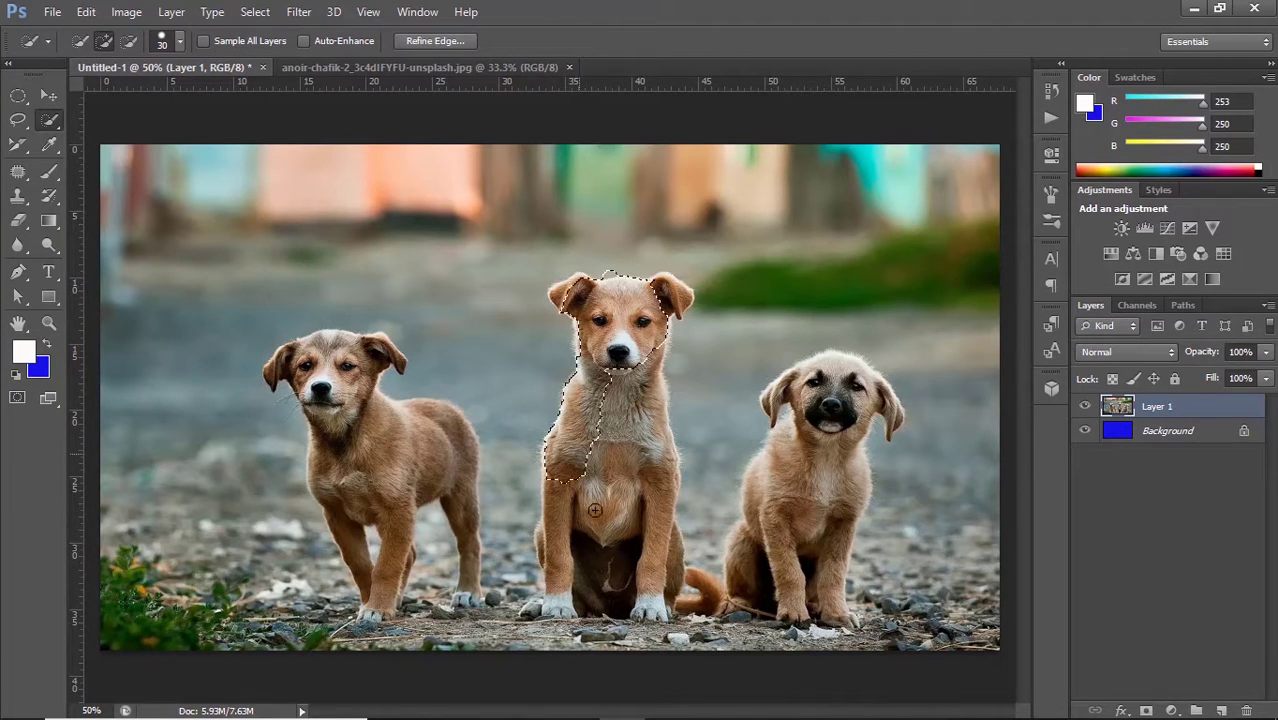
mouse_move(608, 285)
mouse_down()
mouse_move(605, 246)
mouse_move(583, 257)
mouse_up()
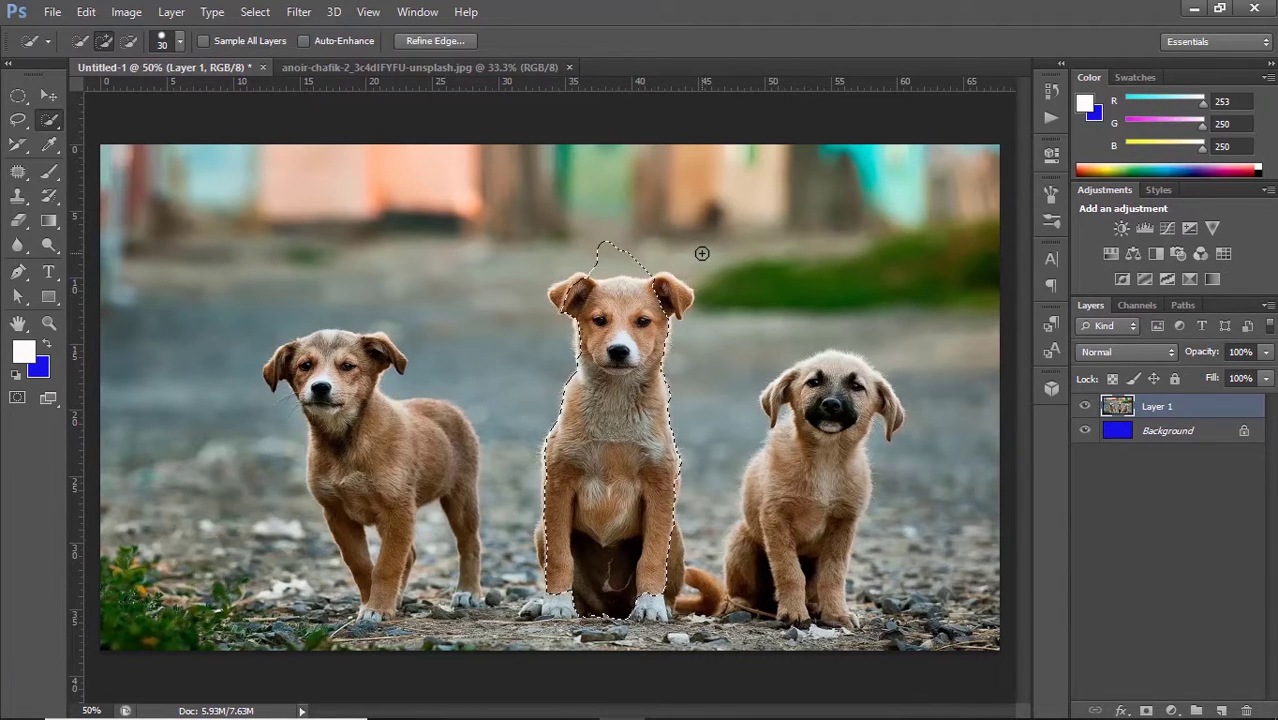
- Alt-subtract the stray fragment above the head, tidy the left cheek, and add the right ear
key(alt)
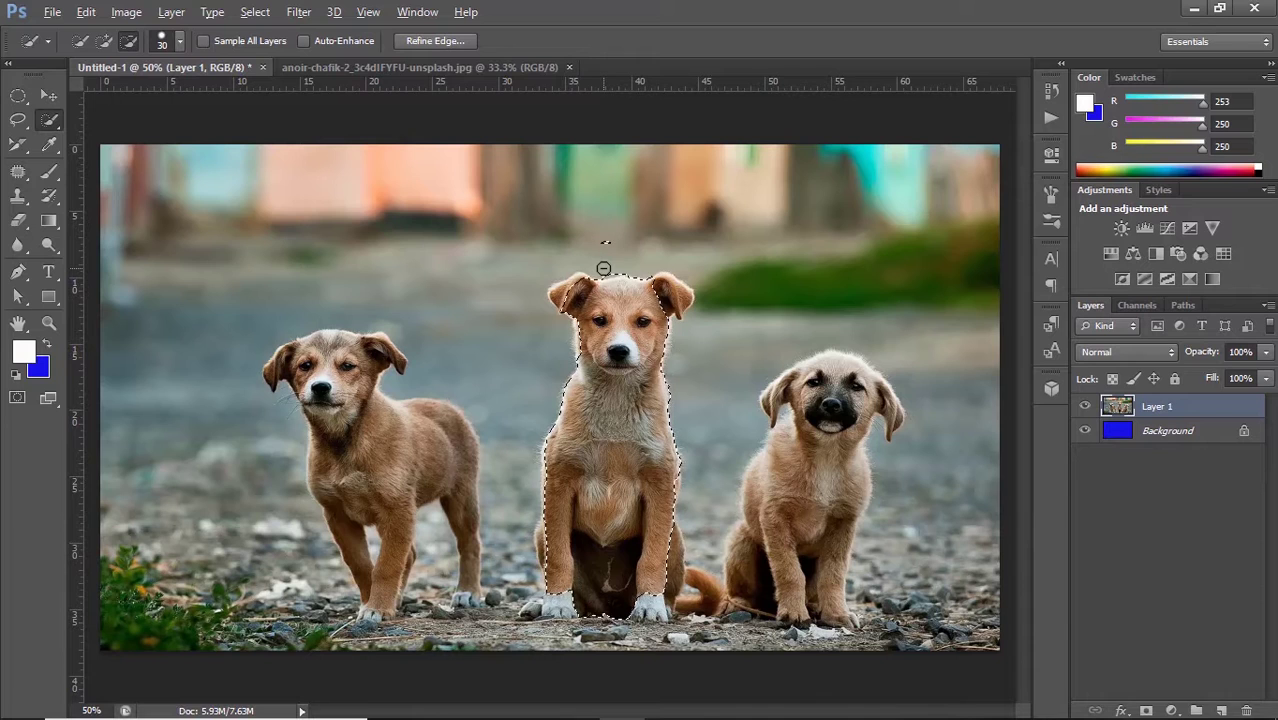
alt+click(605, 240)
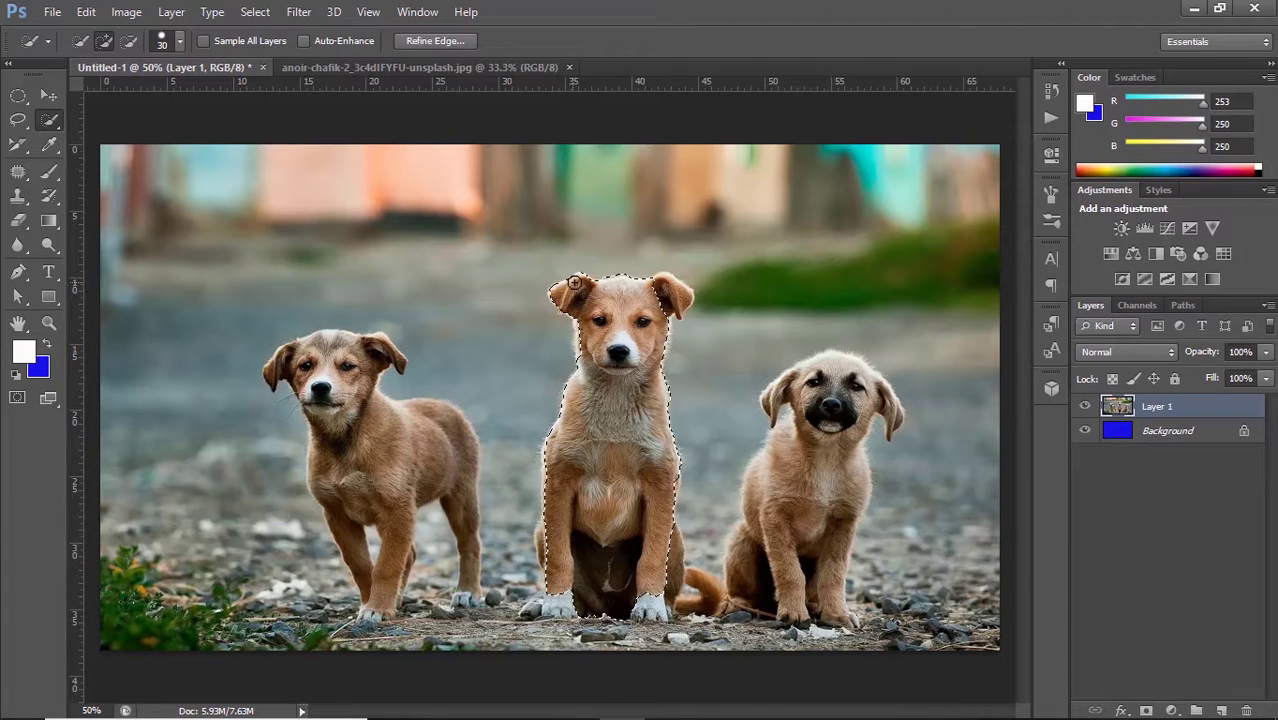
drag(576, 286, 577, 337)
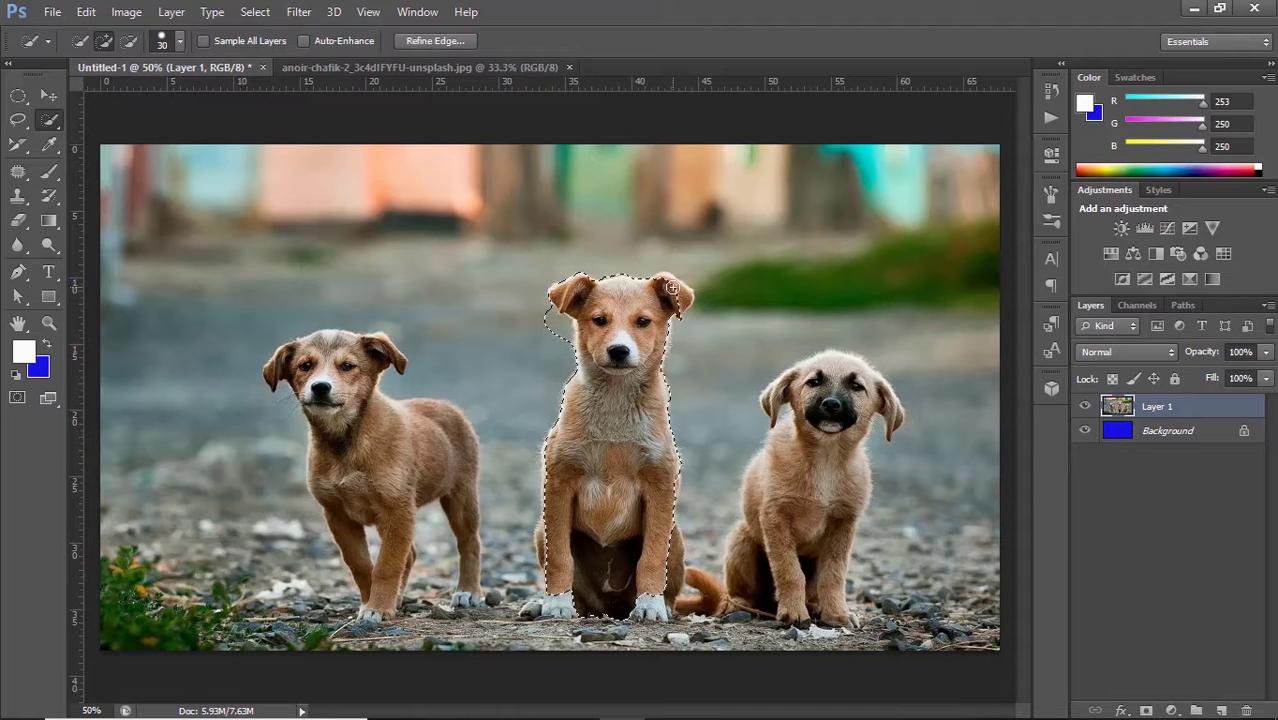
click(673, 289)
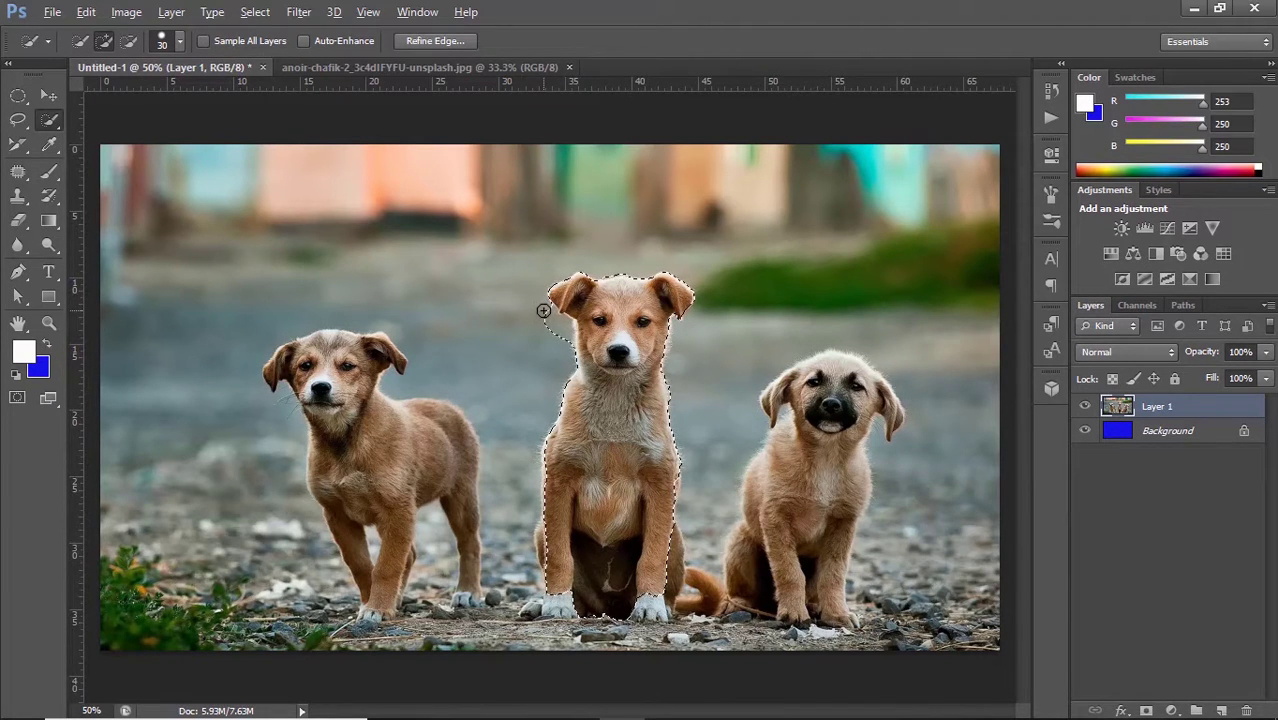
key(alt)
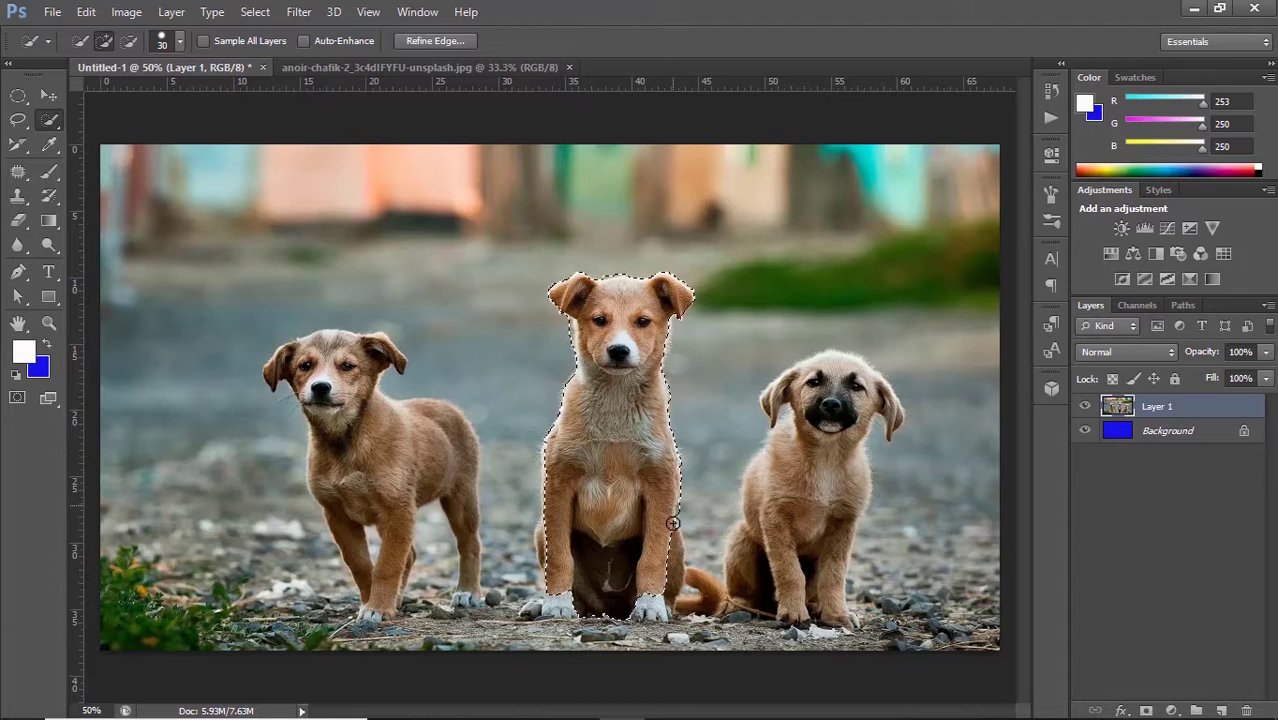
- Extend the puppy's selection to cover its right leg, front paws and tail
click(672, 538)
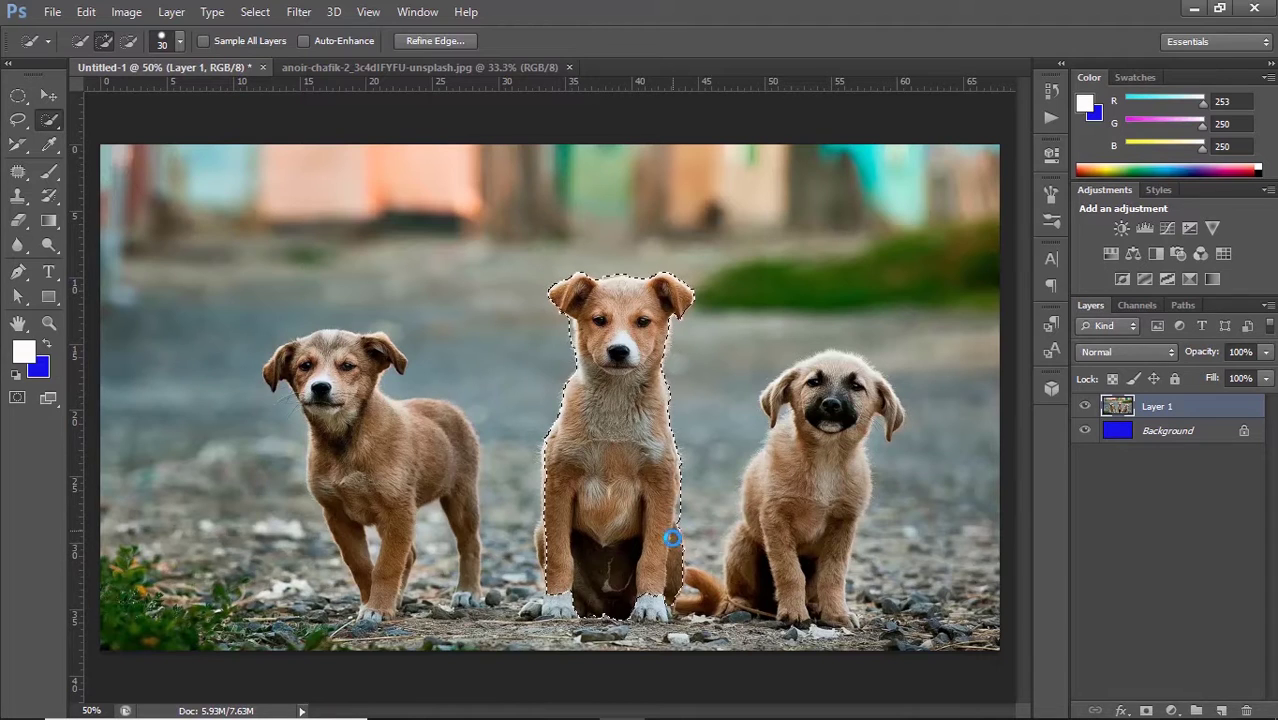
click(555, 603)
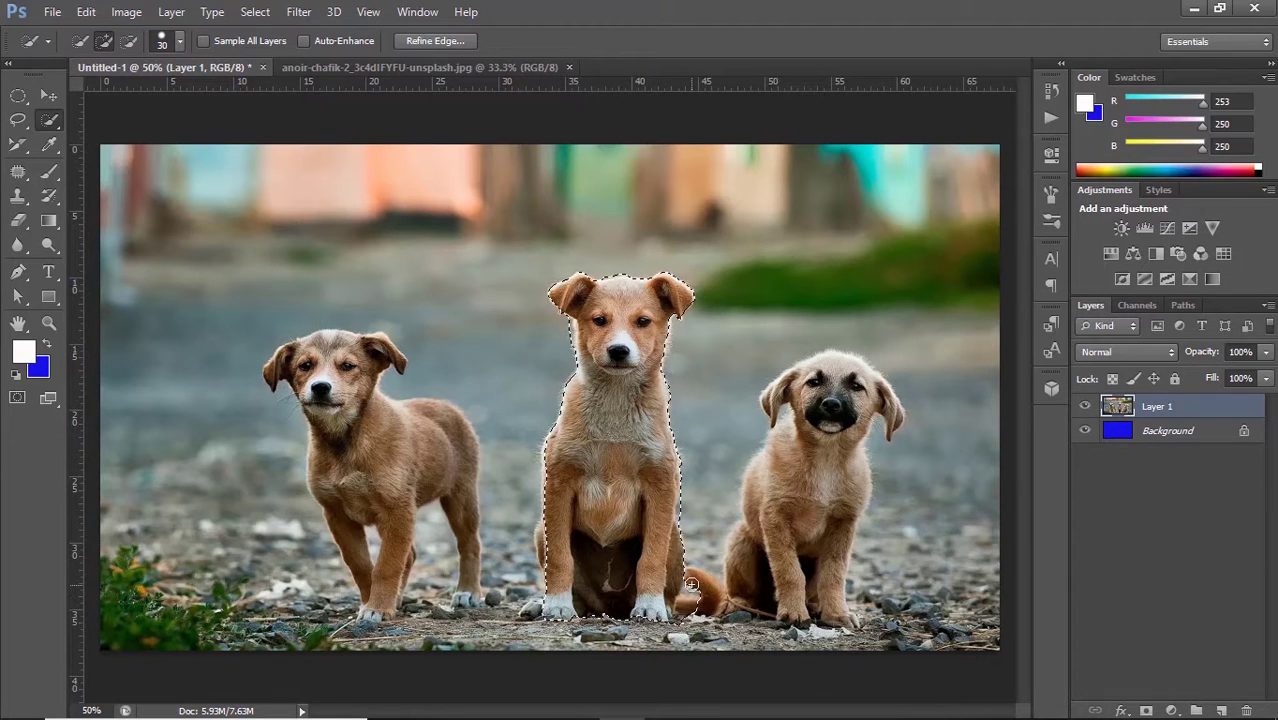
click(693, 582)
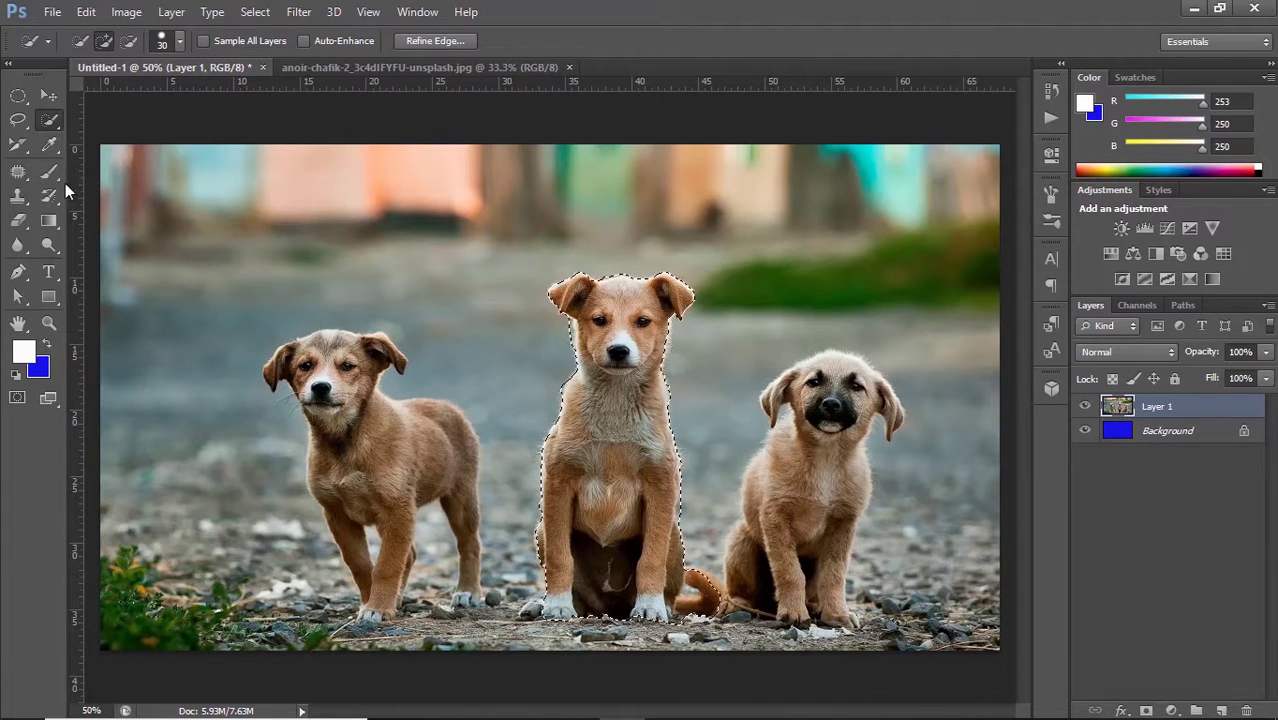
- Try moving the selected middle puppy, undo the move, and clear the selection
click(46, 94)
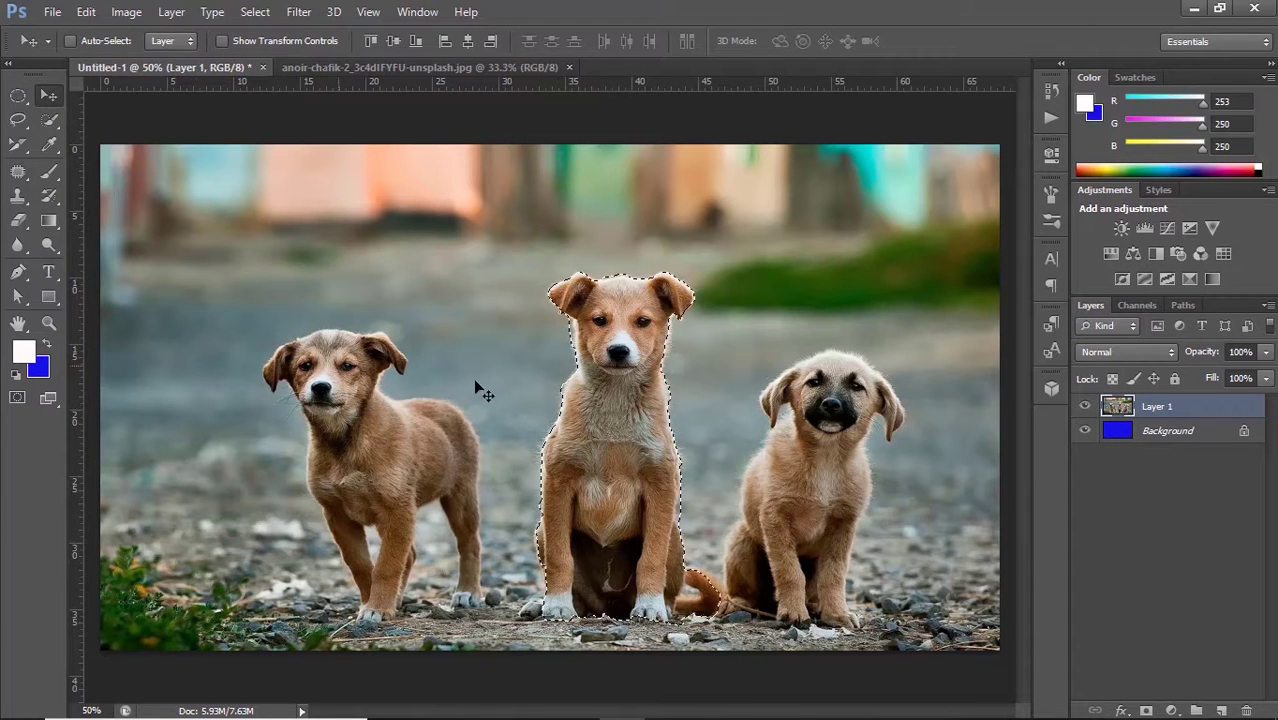
mouse_move(603, 417)
mouse_down()
mouse_move(531, 345)
mouse_move(559, 425)
mouse_move(593, 406)
mouse_up()
key(ctrl+z)
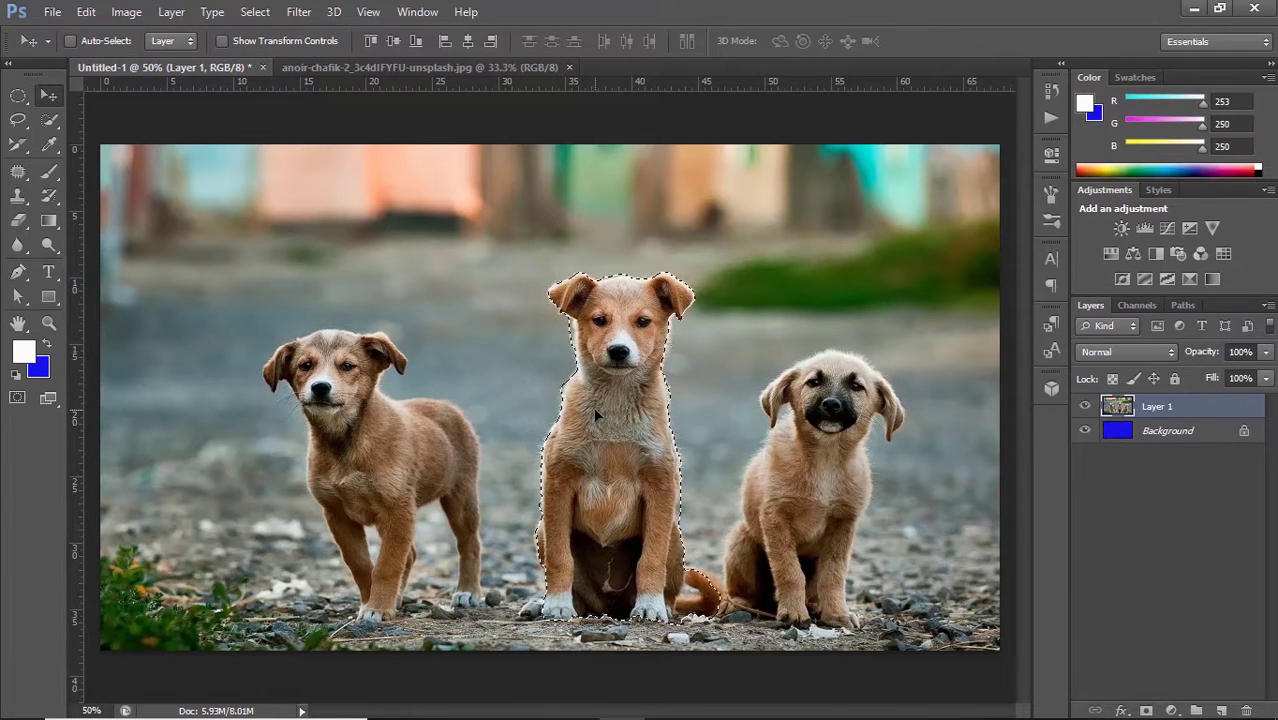
key(ctrl+d)
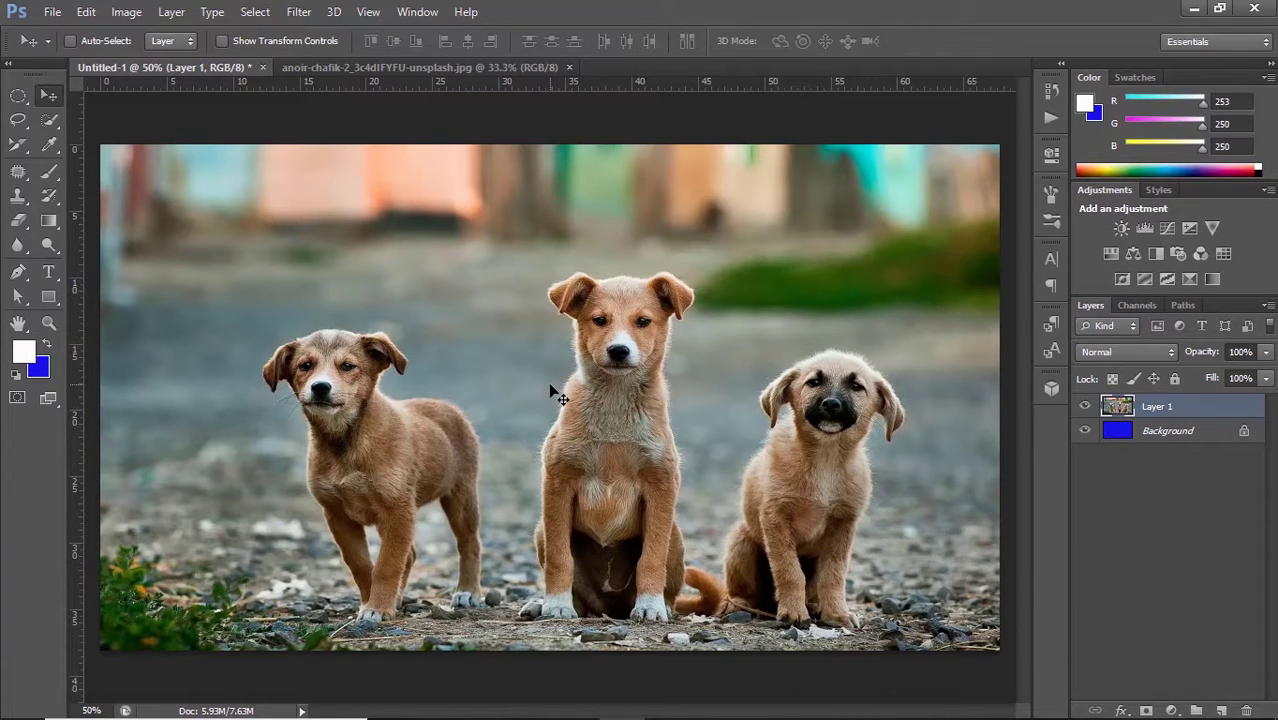
- Switch to the Magic Wand Tool from the quick selection flyout and open the File menu
click(50, 122)
right_click(51, 123)
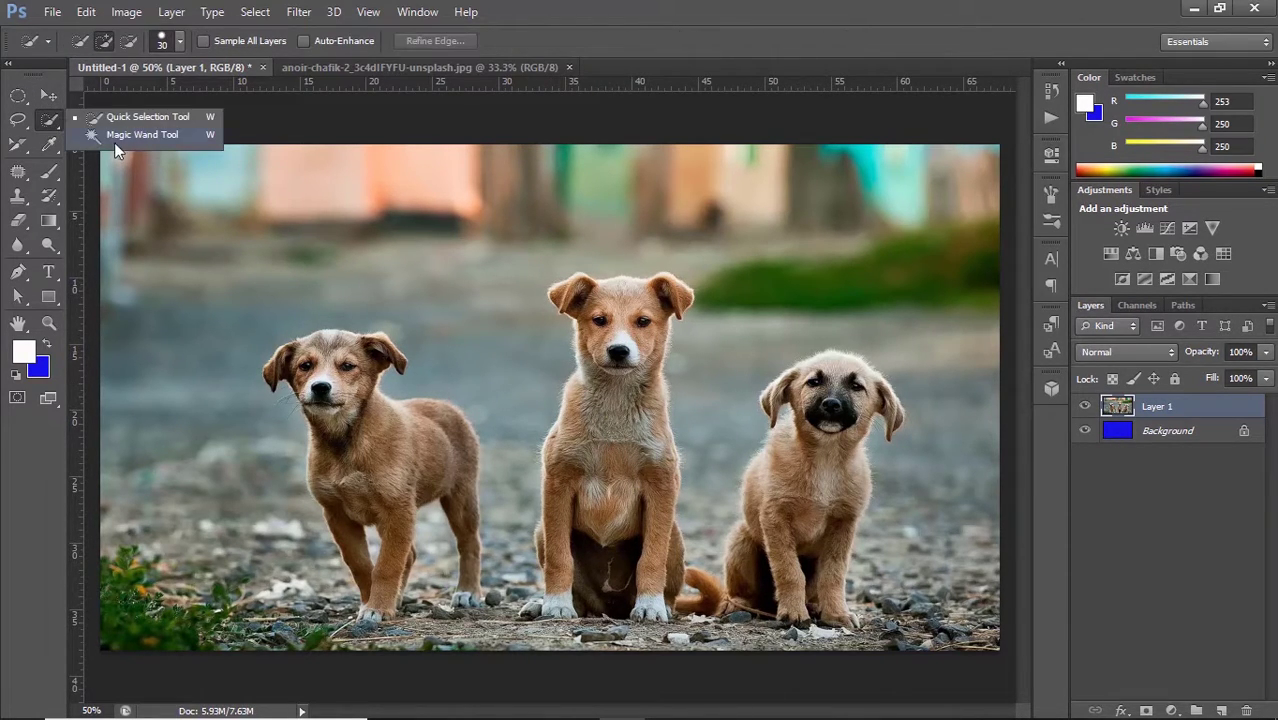
click(129, 137)
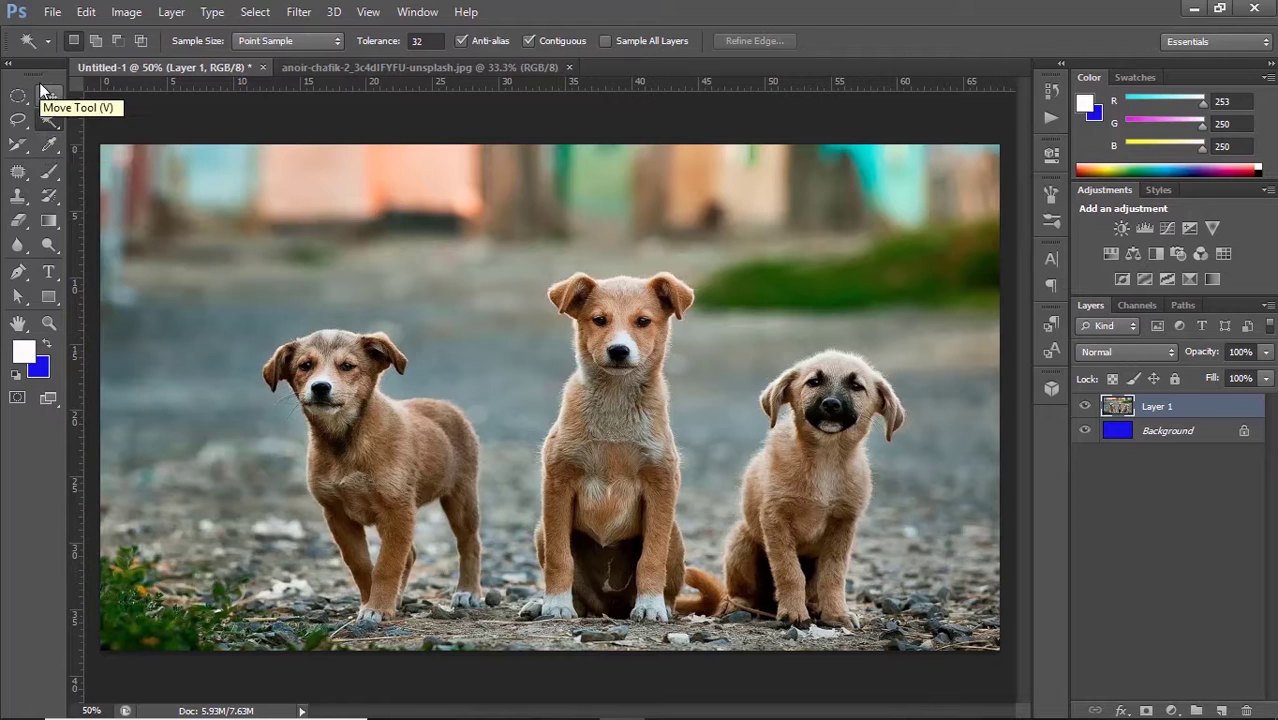
click(52, 13)
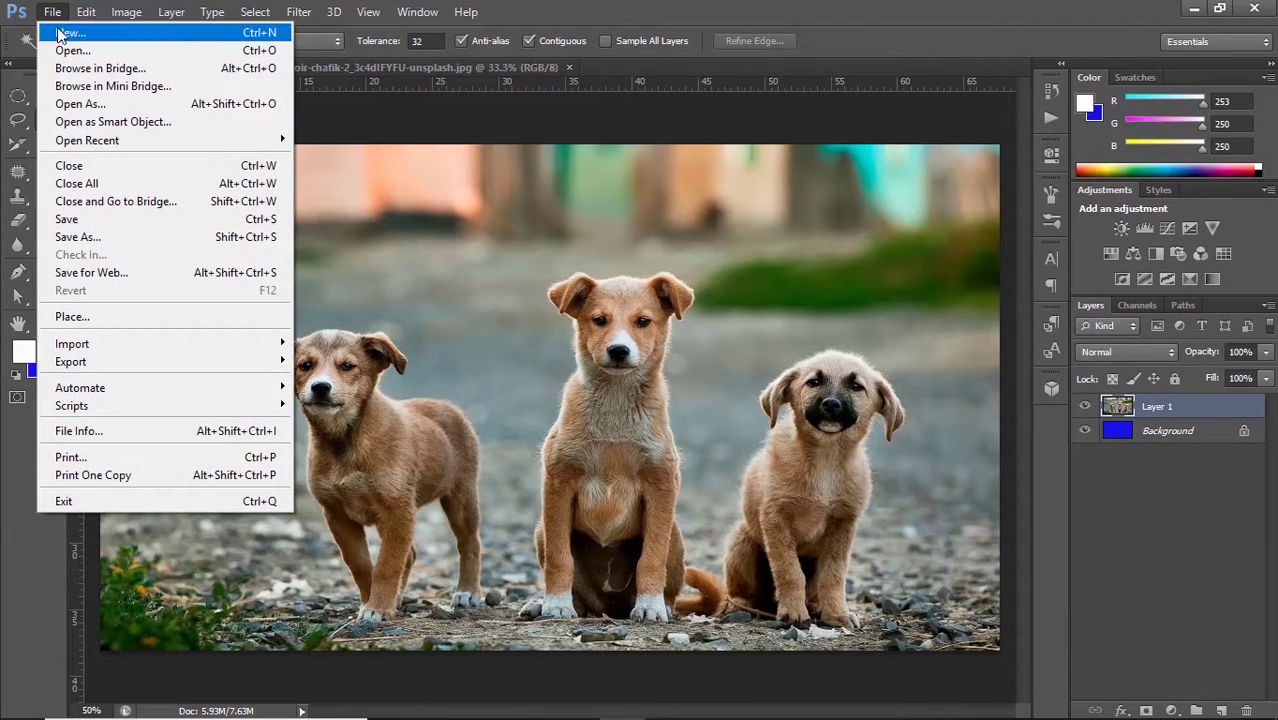
- Open the pink lotus photo ryan-baker-2_Ip8Tfi8jM-unsplash.jpg from Downloads
click(62, 50)
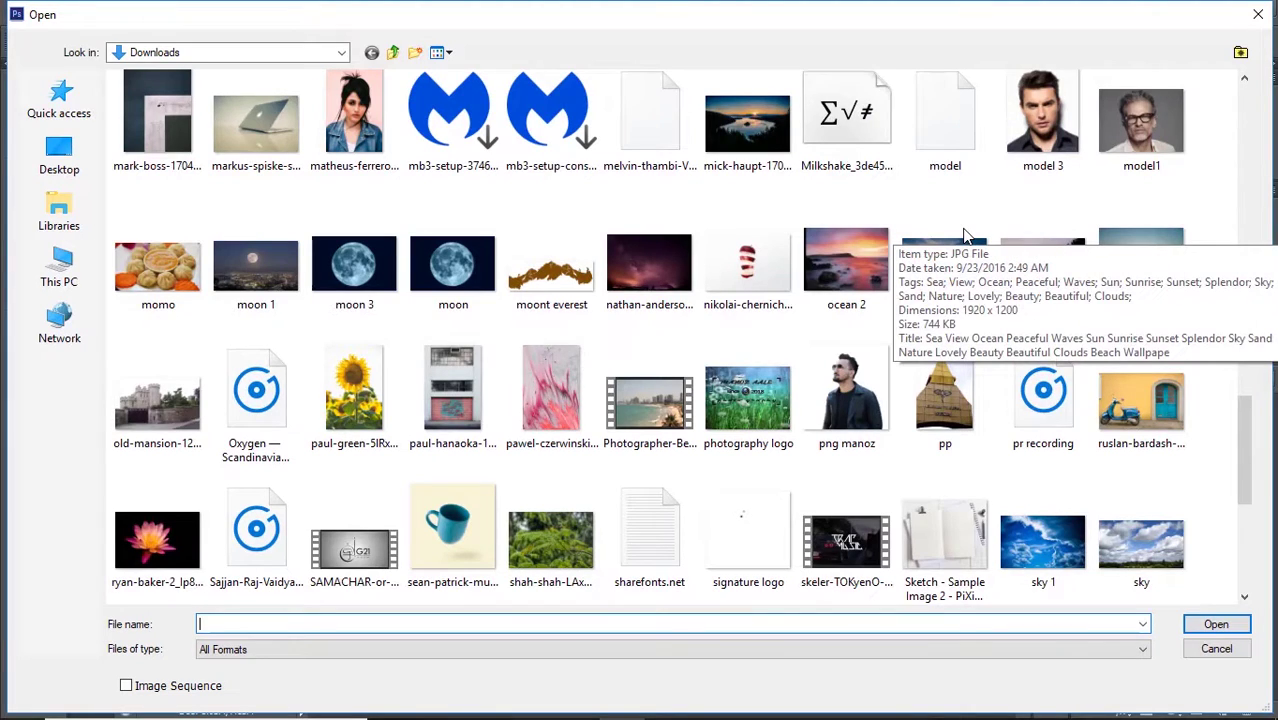
click(168, 545)
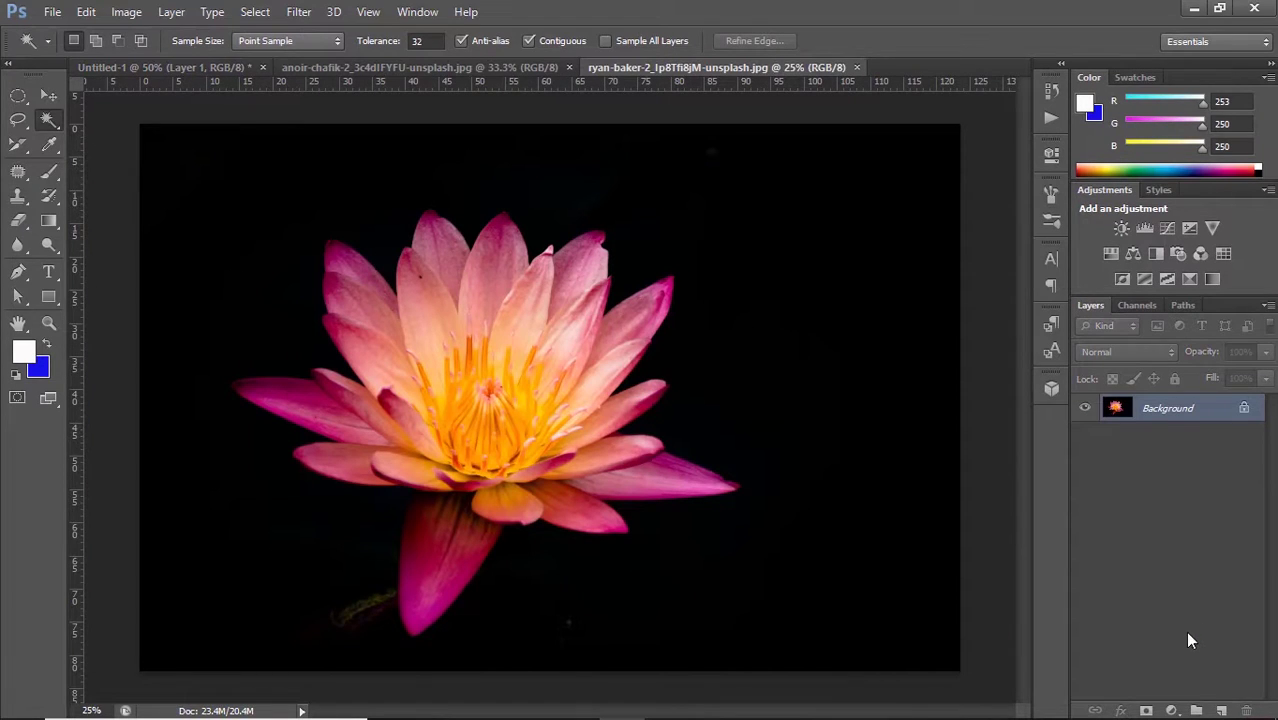
- Convert the lotus photo's locked Background layer into an editable Layer 0
double_click(1245, 410)
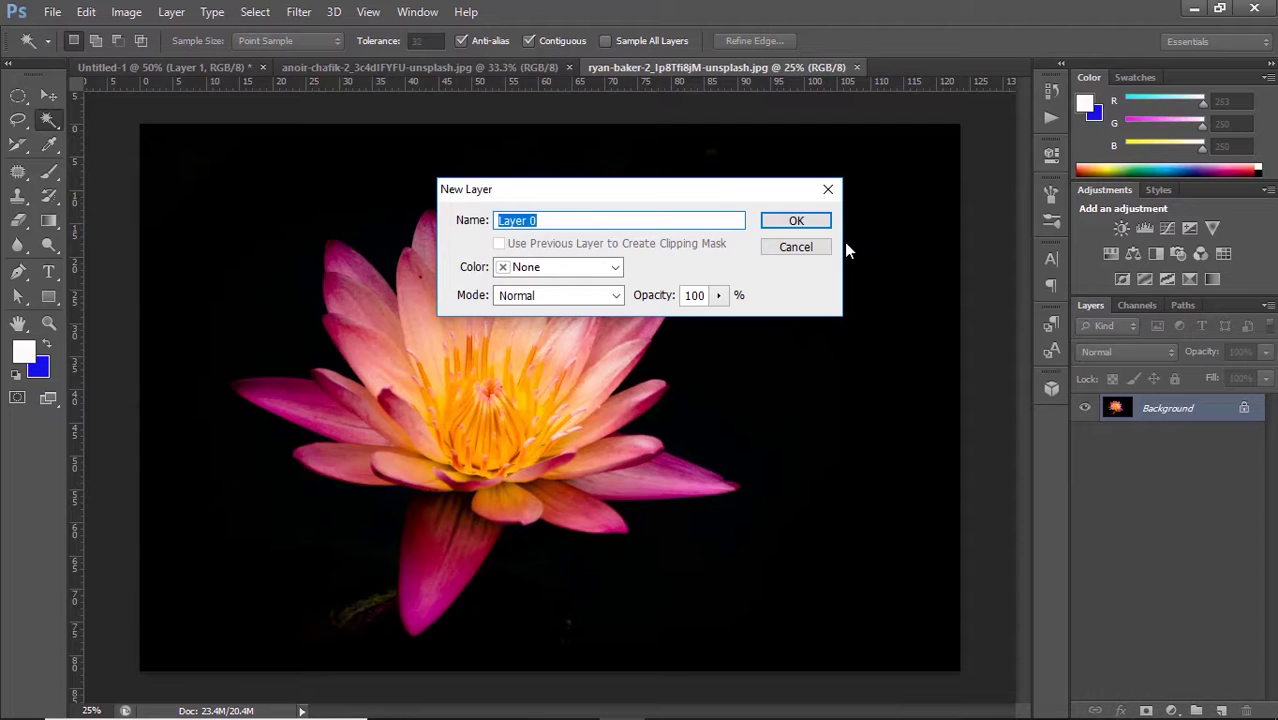
click(821, 221)
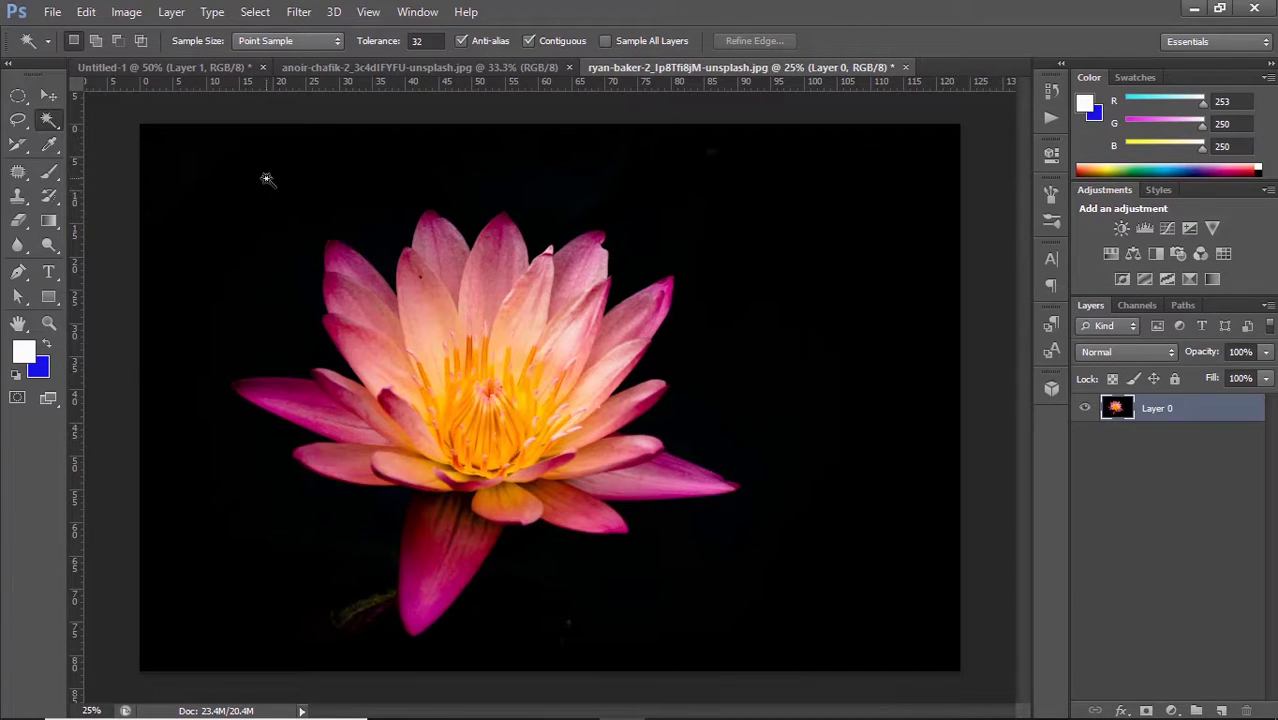
- Magic-wand select the black backdrop surrounding the lotus flower
click(277, 172)
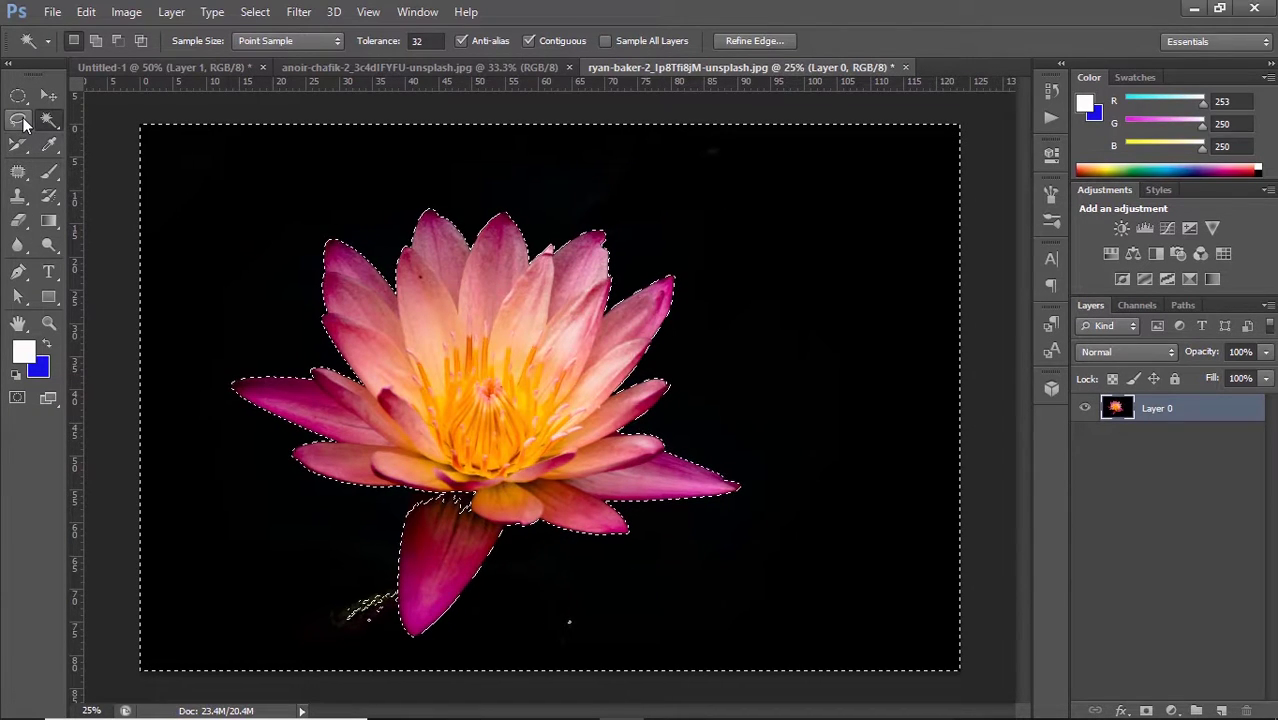
- Set the Lasso tool to Subtract from selection and trim the bottom petal's base
click(22, 120)
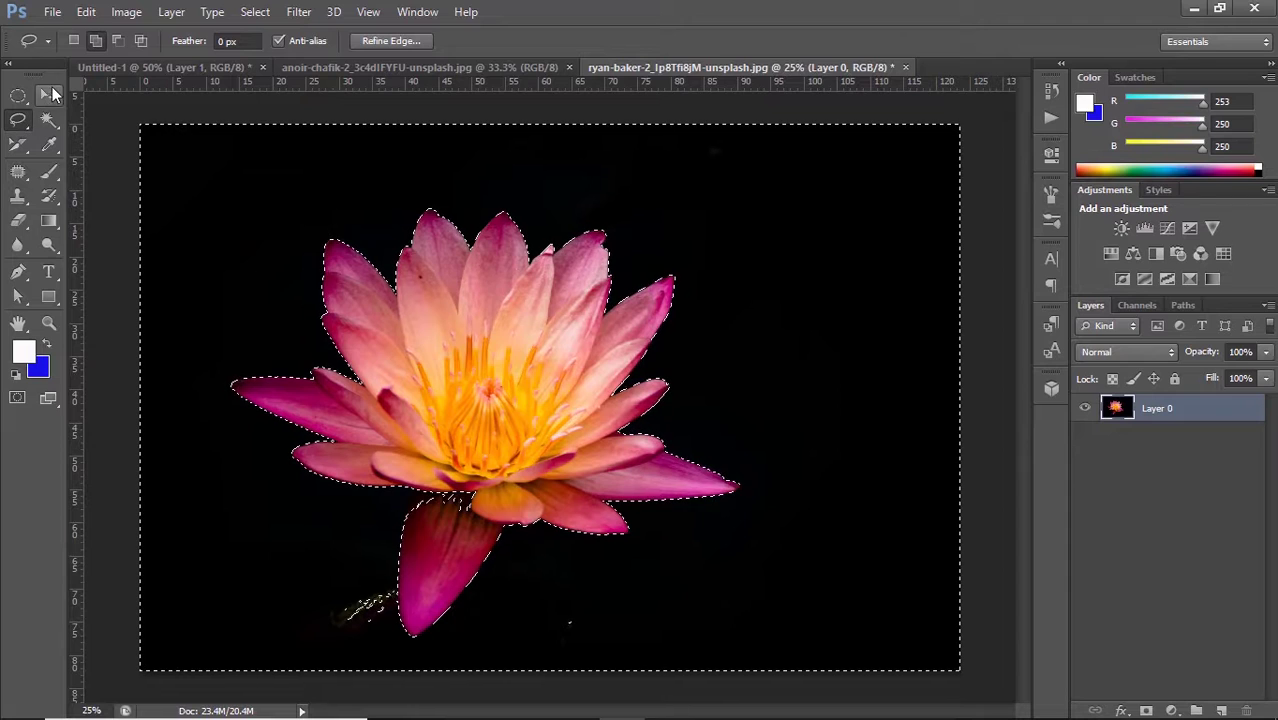
click(117, 41)
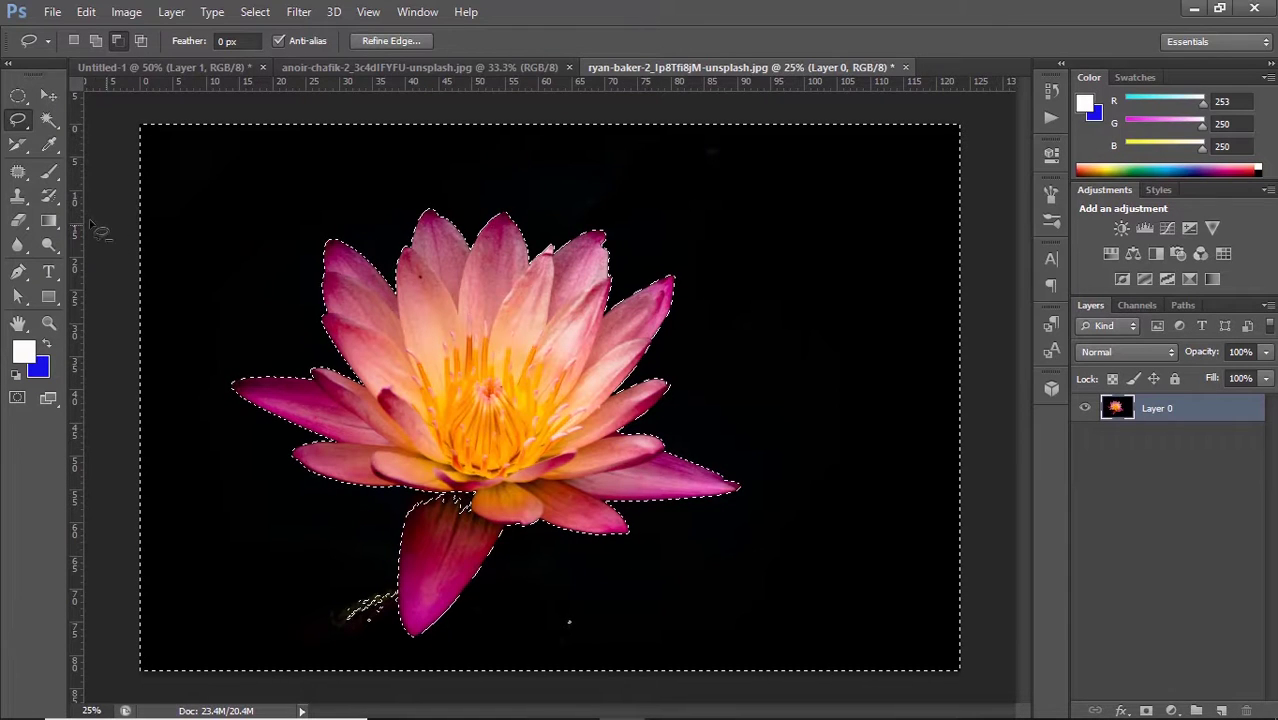
right_click(24, 128)
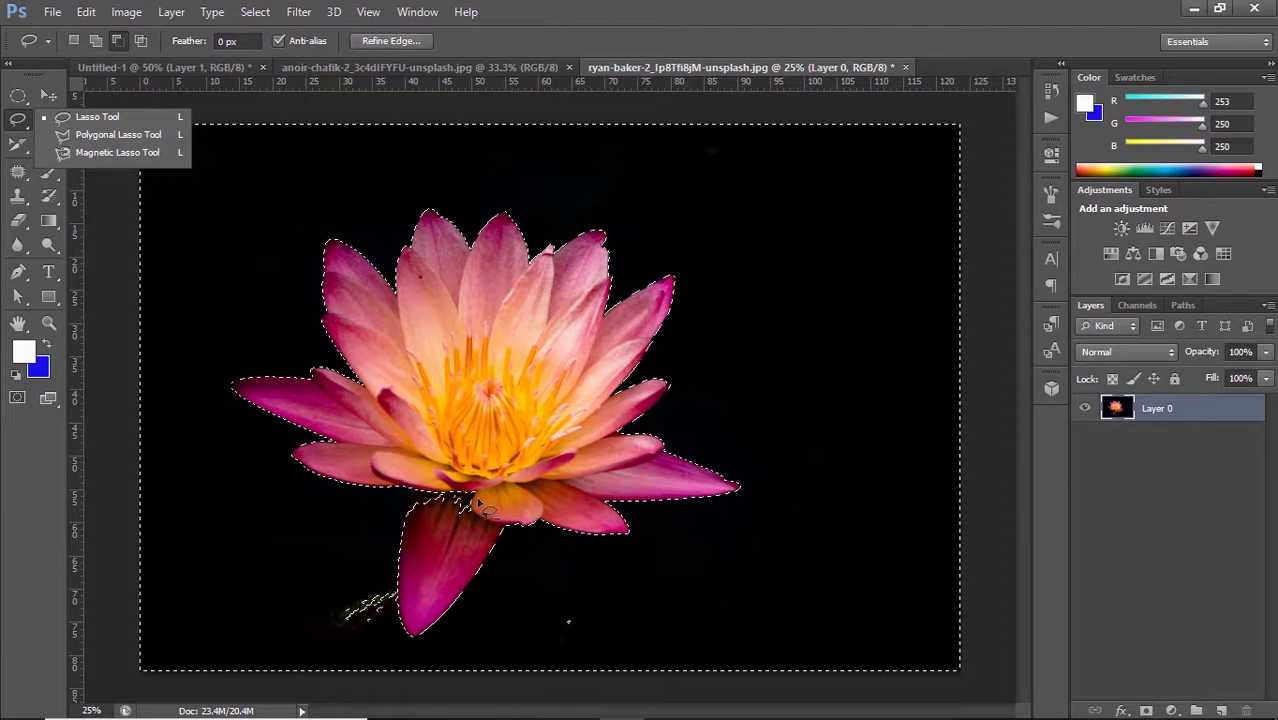
drag(490, 507, 487, 508)
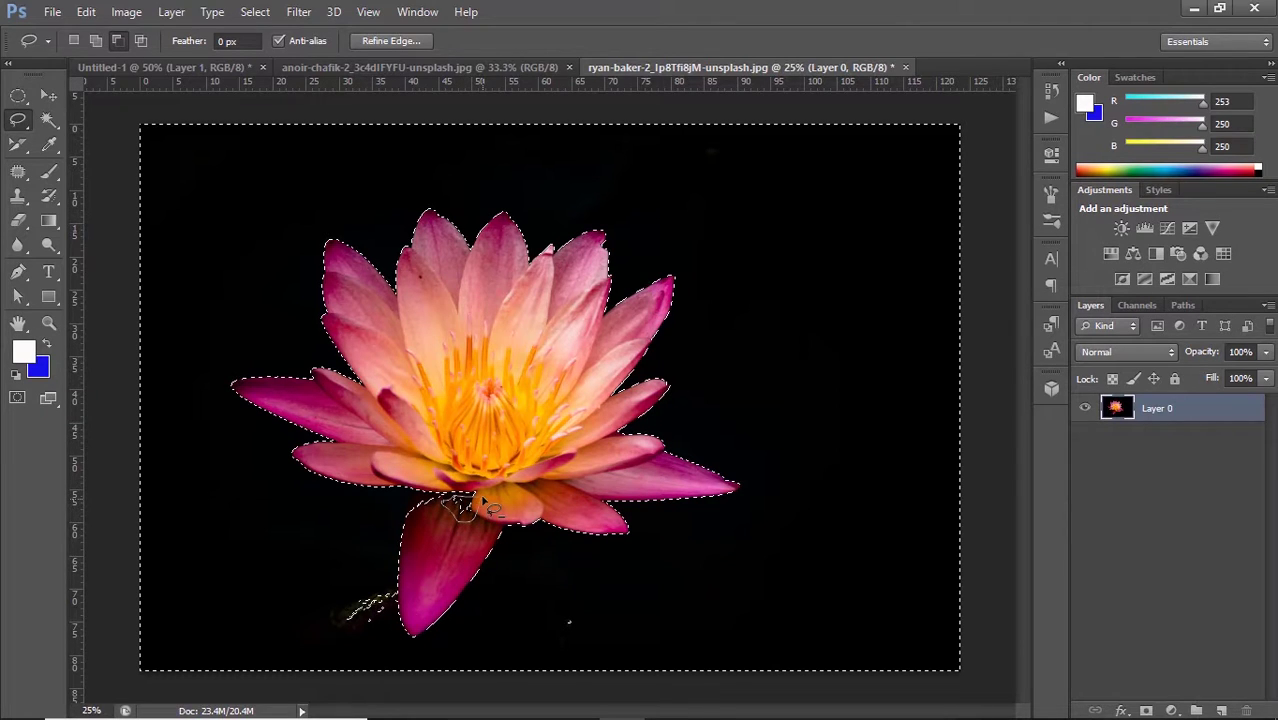
drag(481, 499, 481, 499)
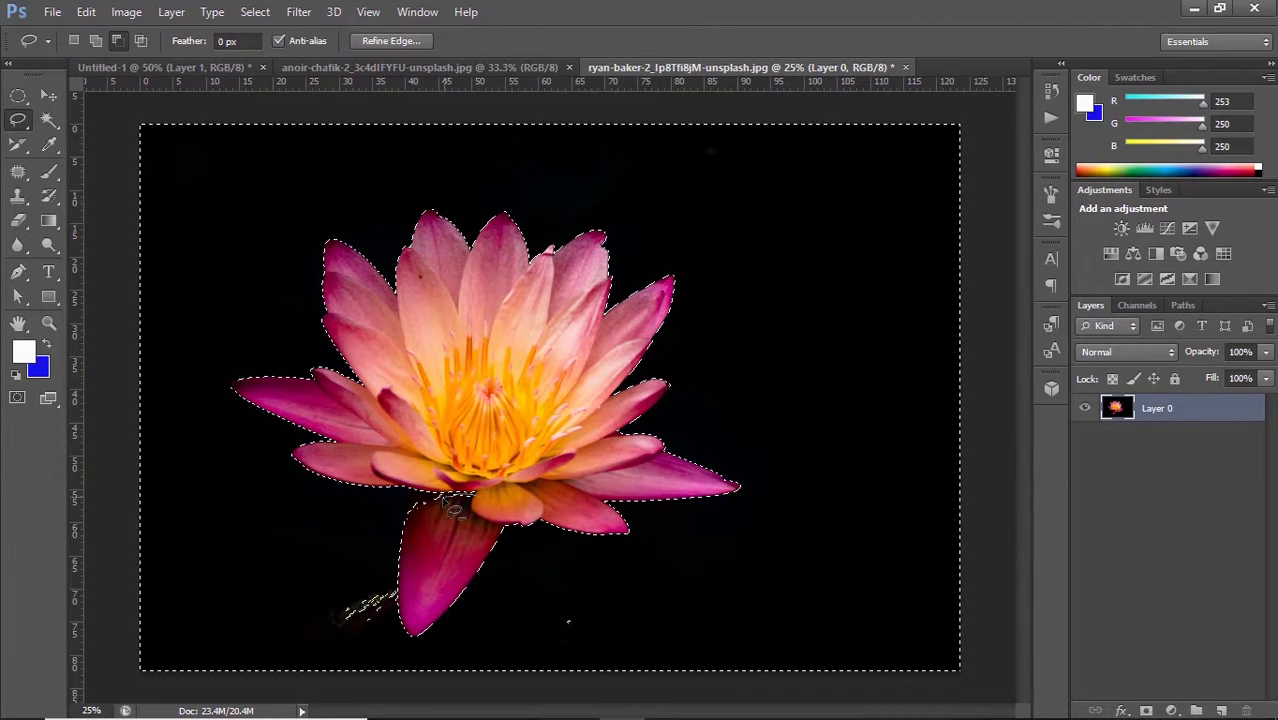
- Lasso along the petal base, stem and bottom petal's right edge to refine the selection
mouse_move(448, 506)
mouse_down()
mouse_move(479, 512)
mouse_move(462, 512)
mouse_up()
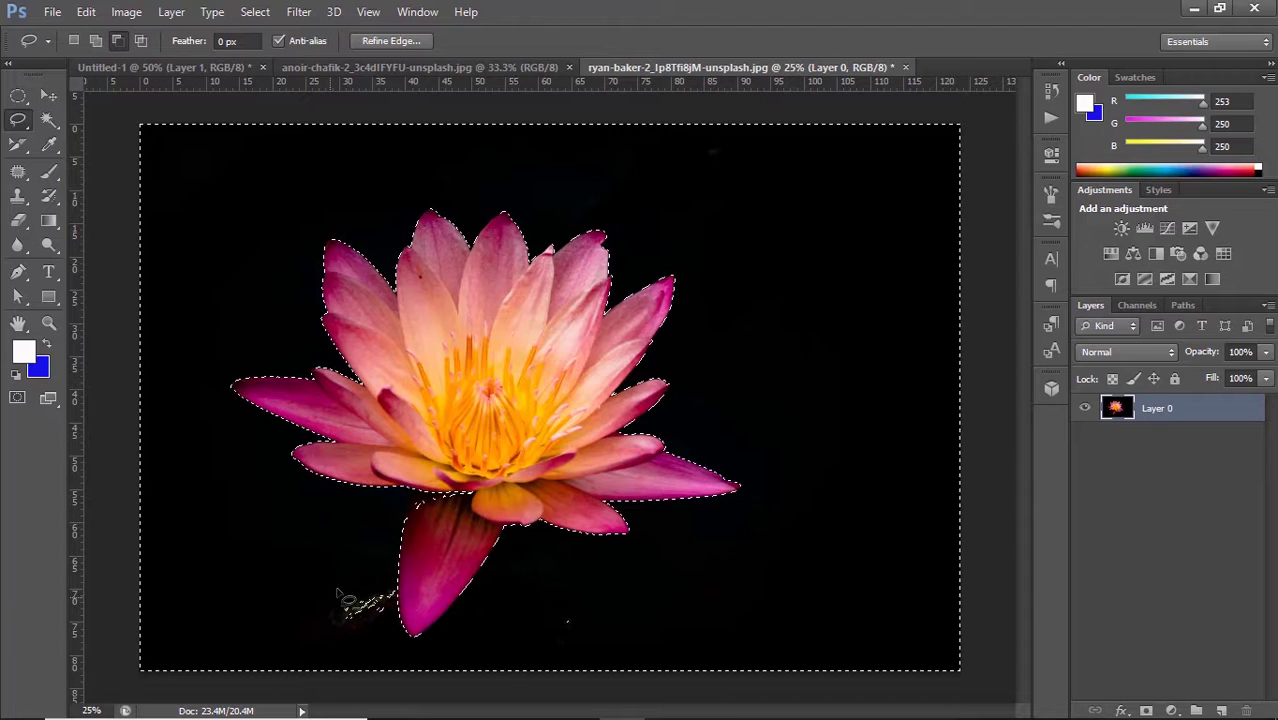
drag(380, 598, 350, 600)
mouse_move(306, 553)
mouse_down()
mouse_move(392, 588)
mouse_move(323, 562)
mouse_up()
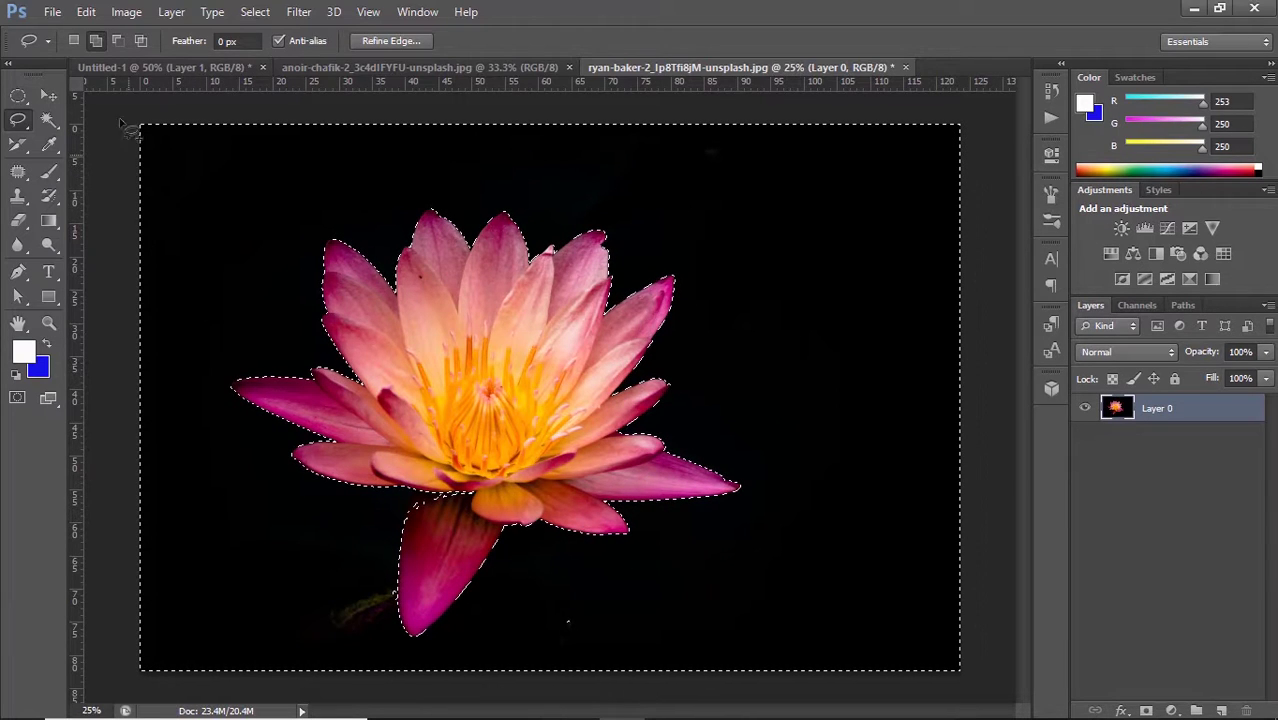
mouse_move(490, 540)
mouse_down()
mouse_move(393, 602)
mouse_move(376, 564)
mouse_move(407, 601)
mouse_up()
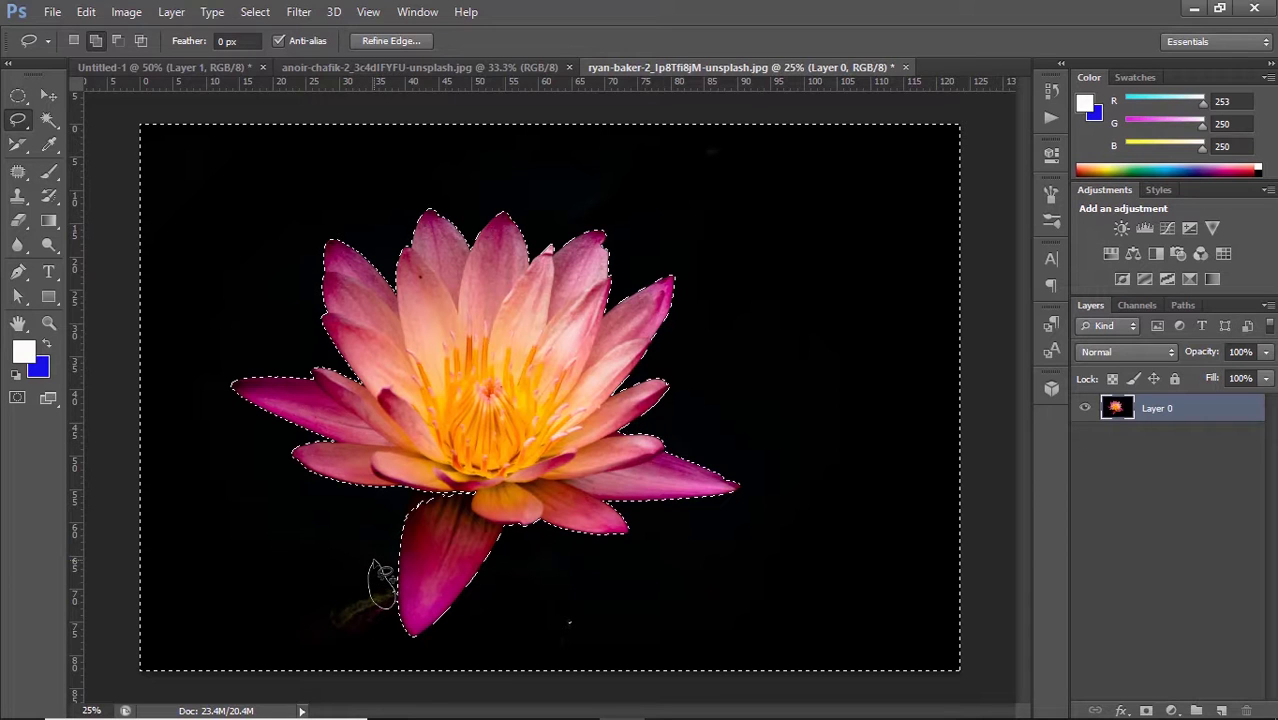
drag(391, 613, 368, 560)
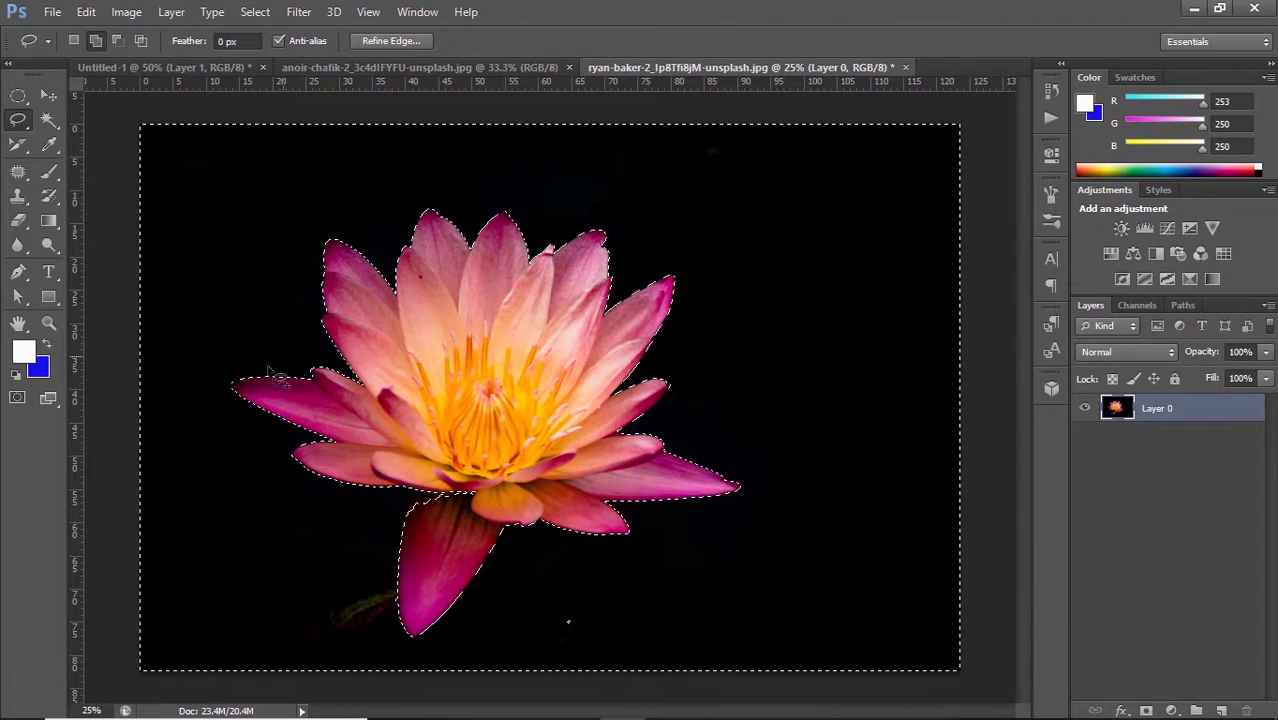
- Delete the lotus's black background and stem, deselect, and nudge the flower slightly right and down
key(v)
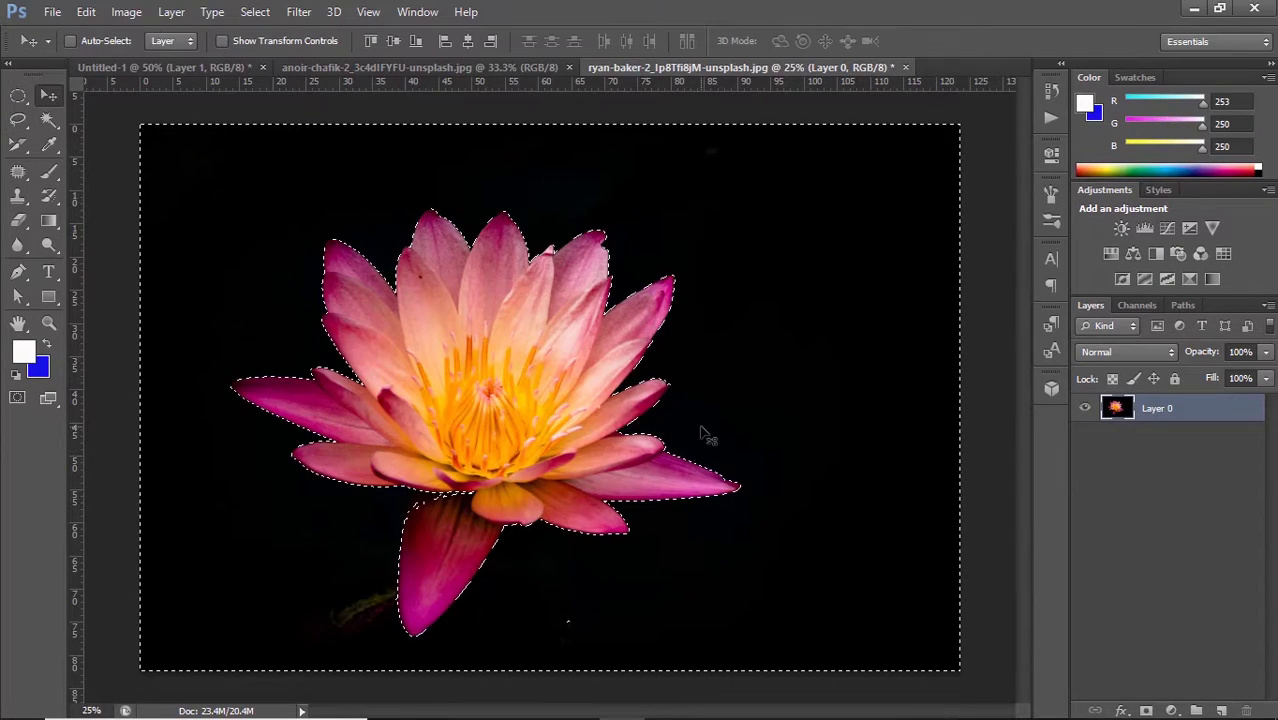
key(Delete)
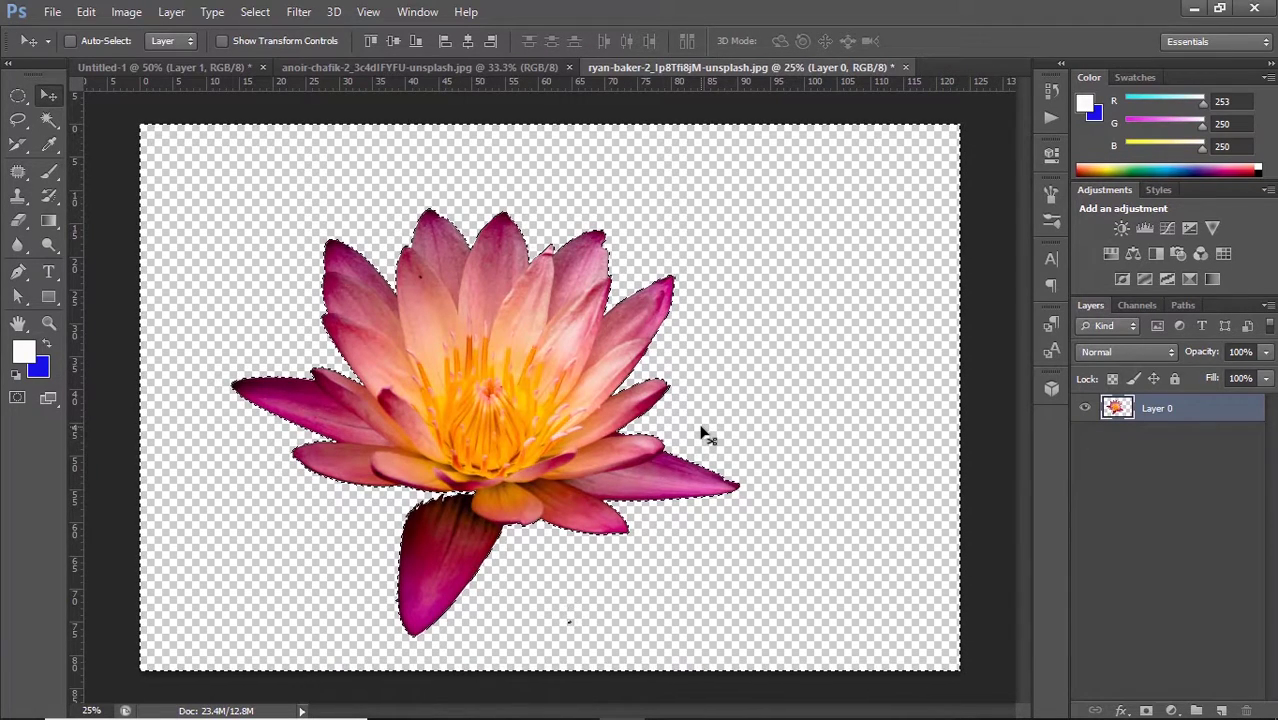
key(ctrl+z)
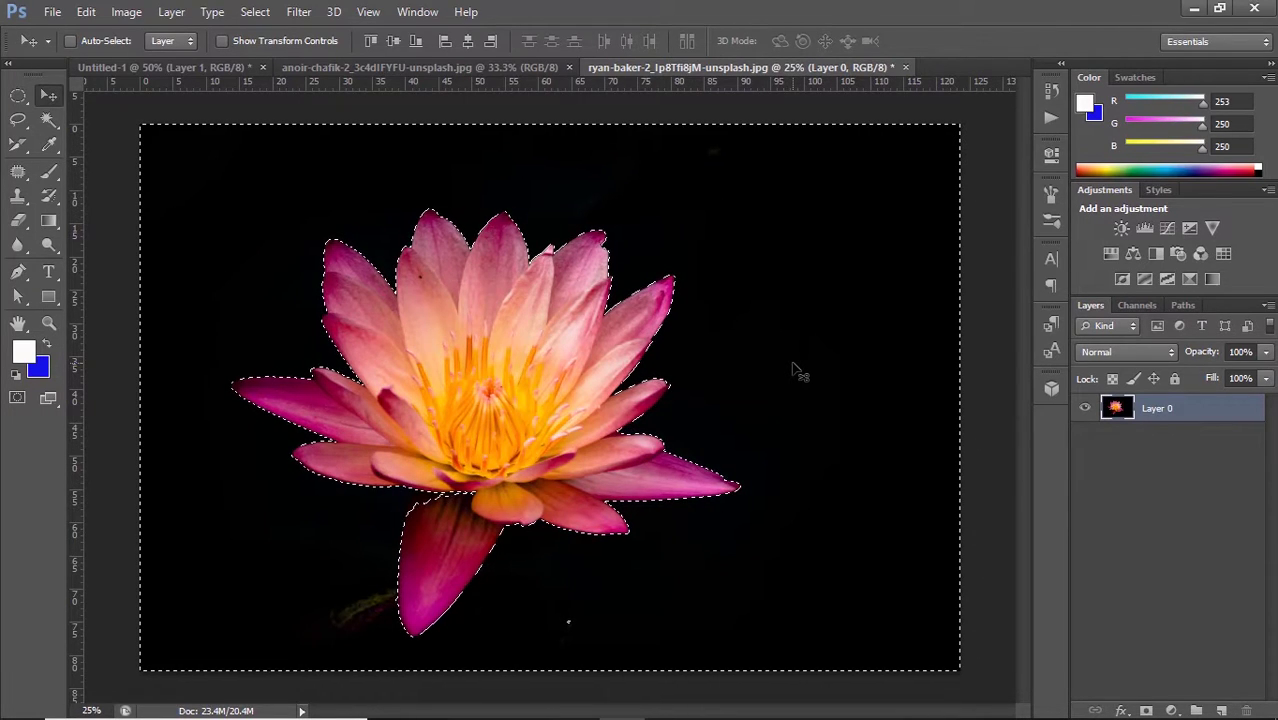
key(Delete)
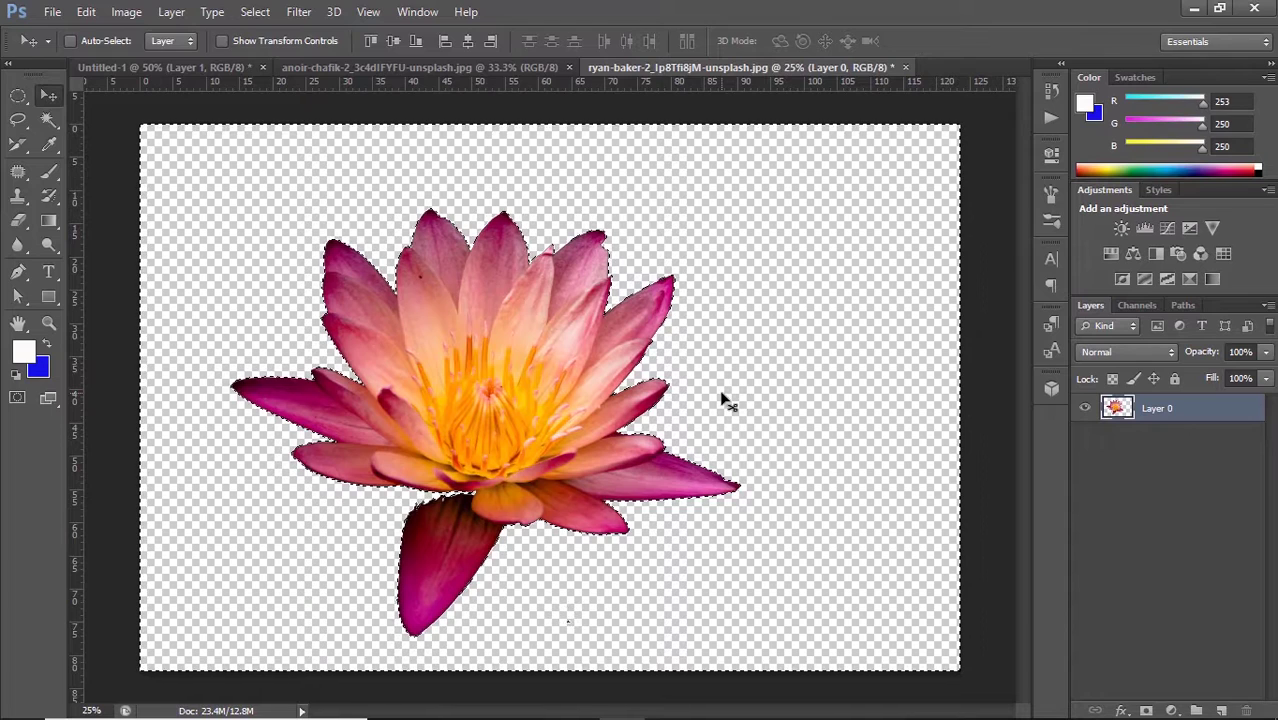
key(ctrl+d)
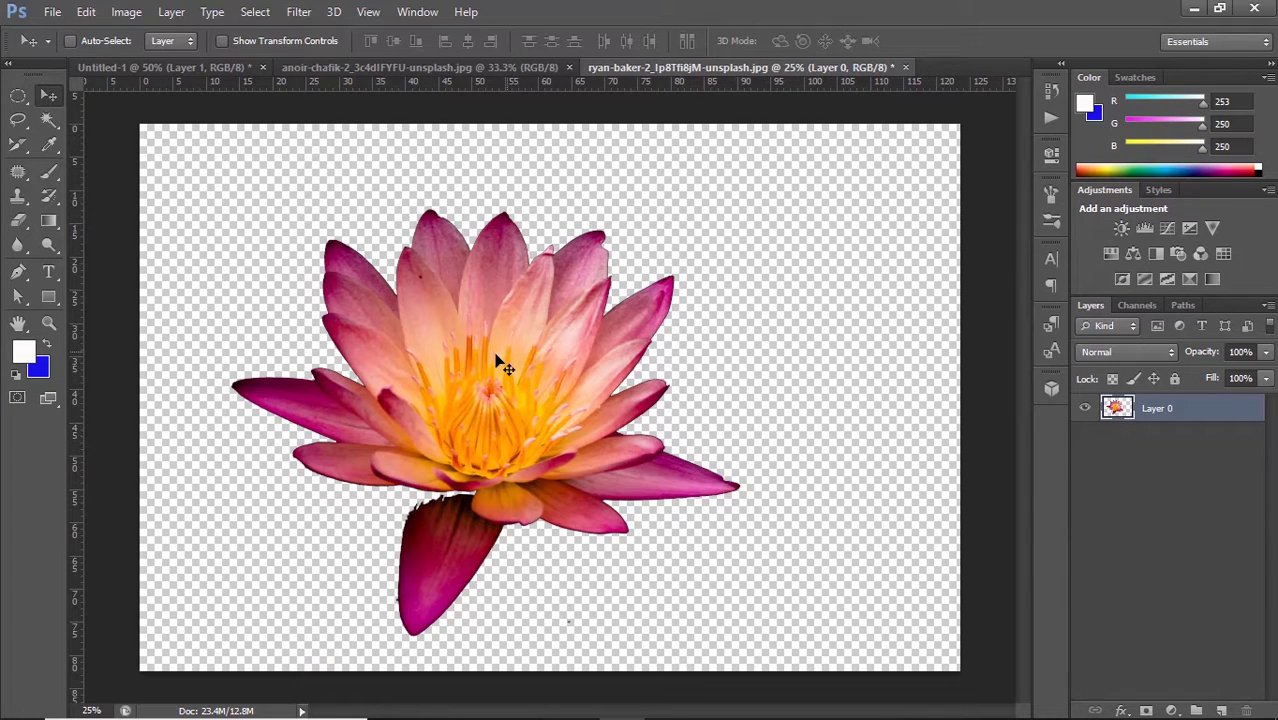
drag(496, 352, 527, 342)
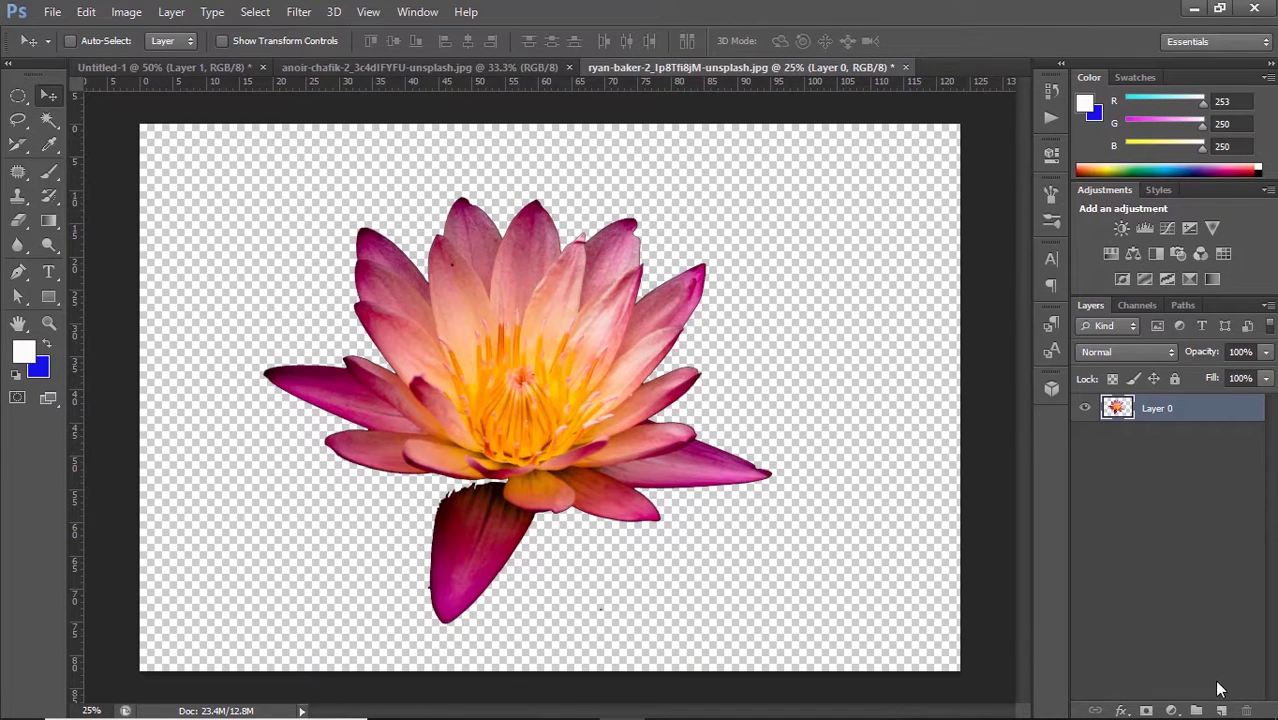
- Add a blue-filled Layer 1 and place it below the lotus's Layer 0
click(1222, 711)
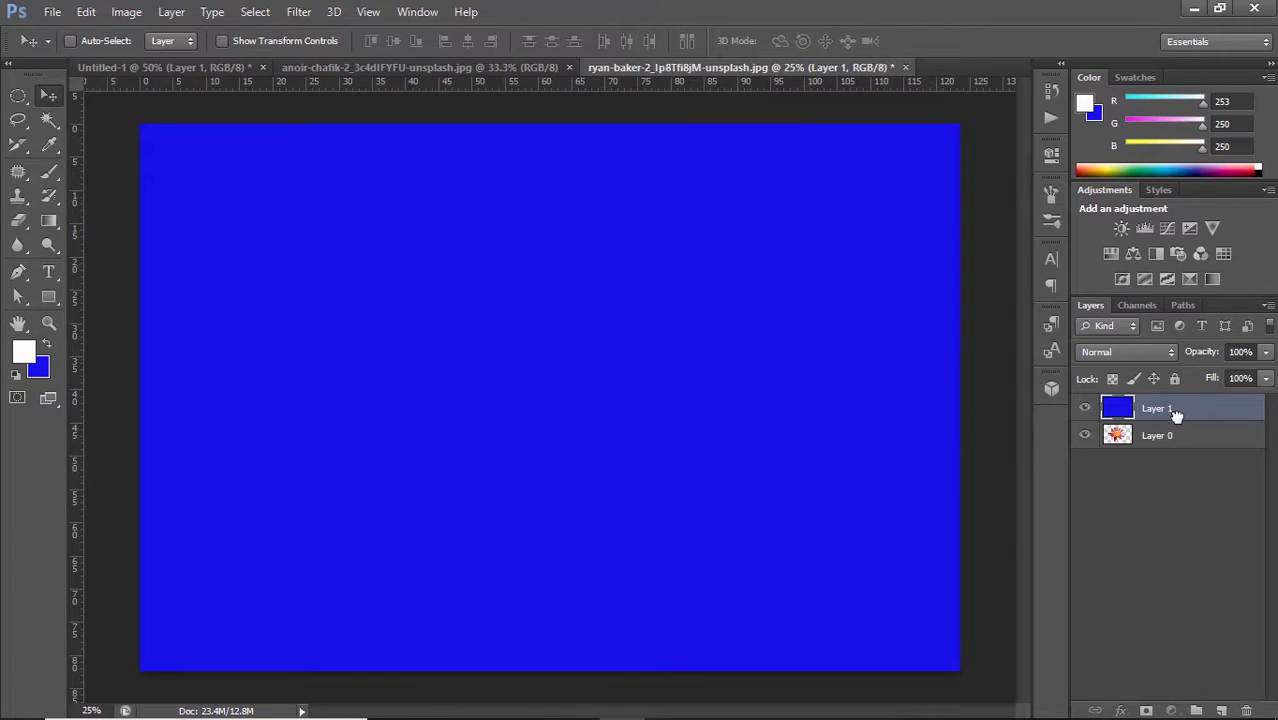
drag(1180, 409, 1178, 458)
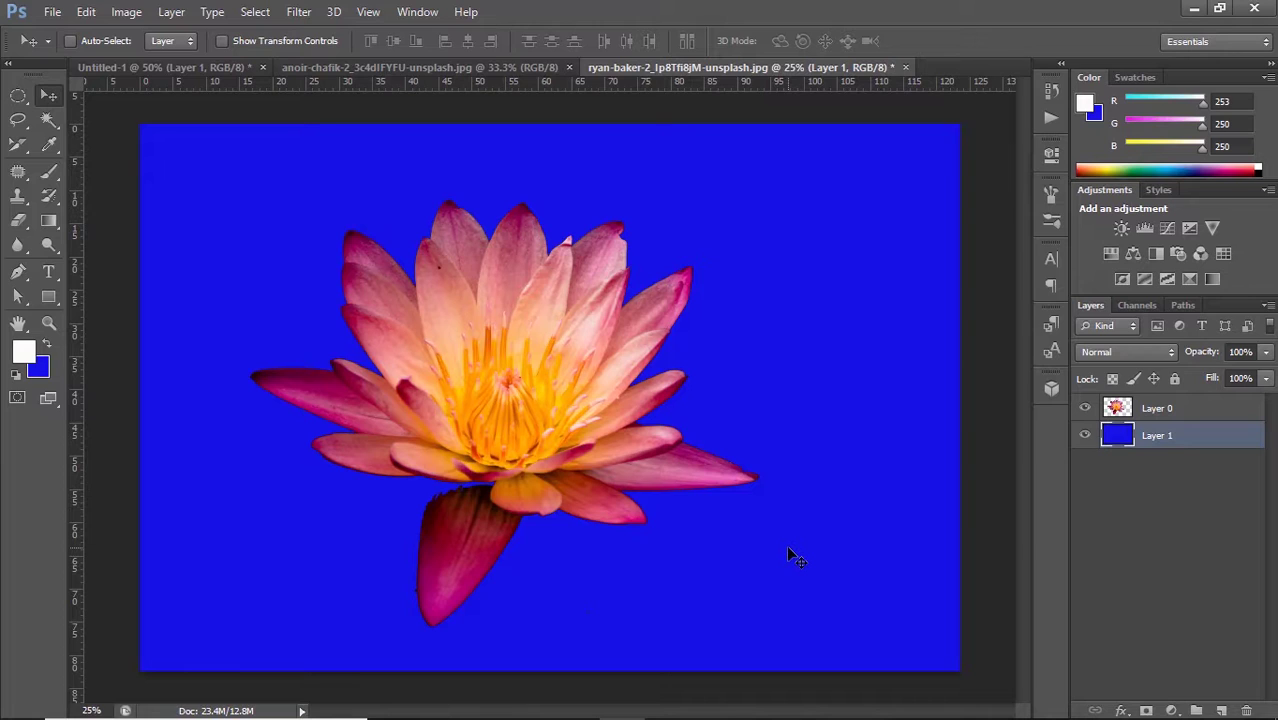
click(58, 128)
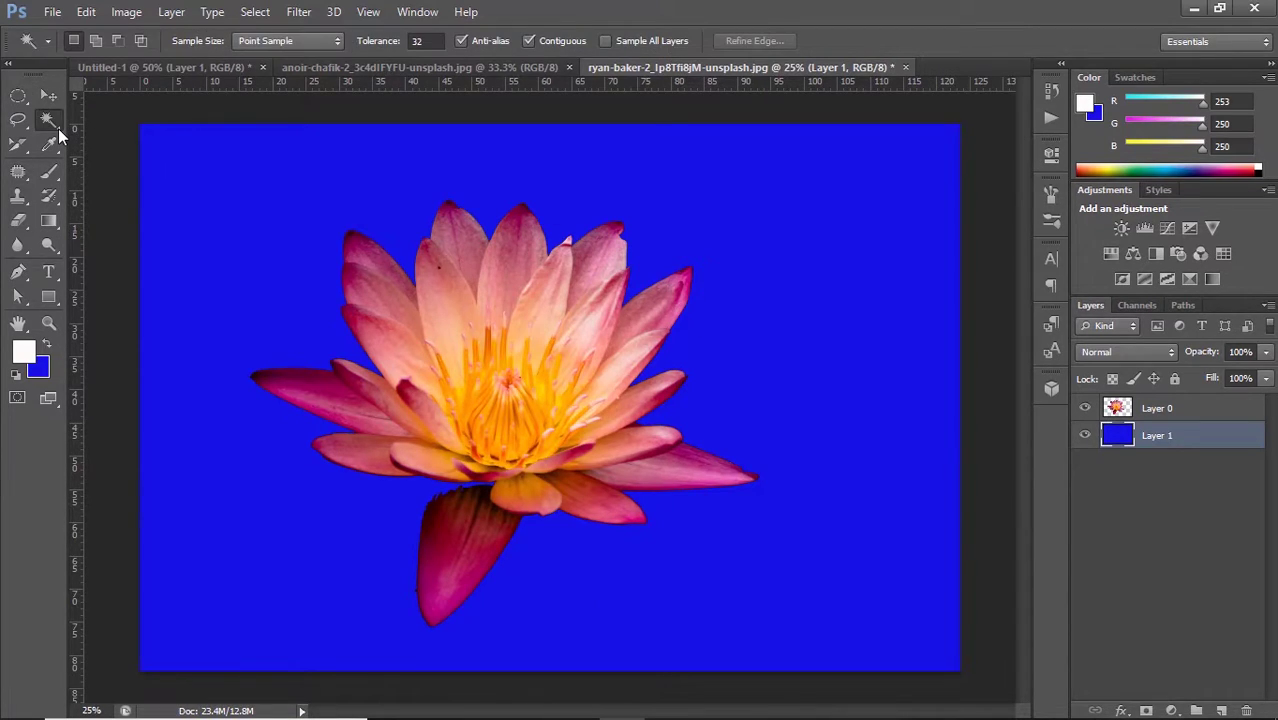